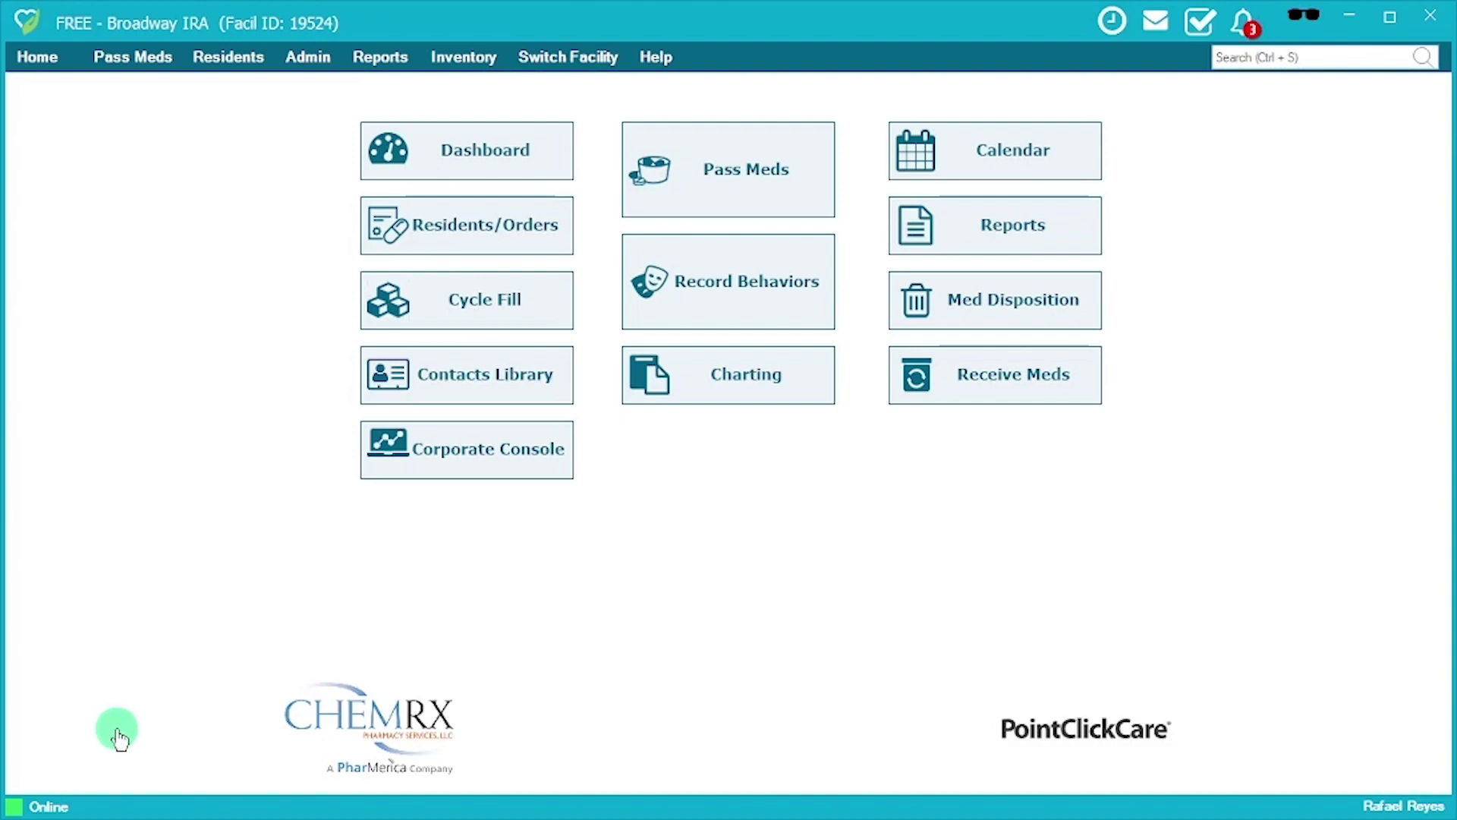
Show the sync balloon confirming QuickMAR is online with no pending items to sync.
left_click(48, 806)
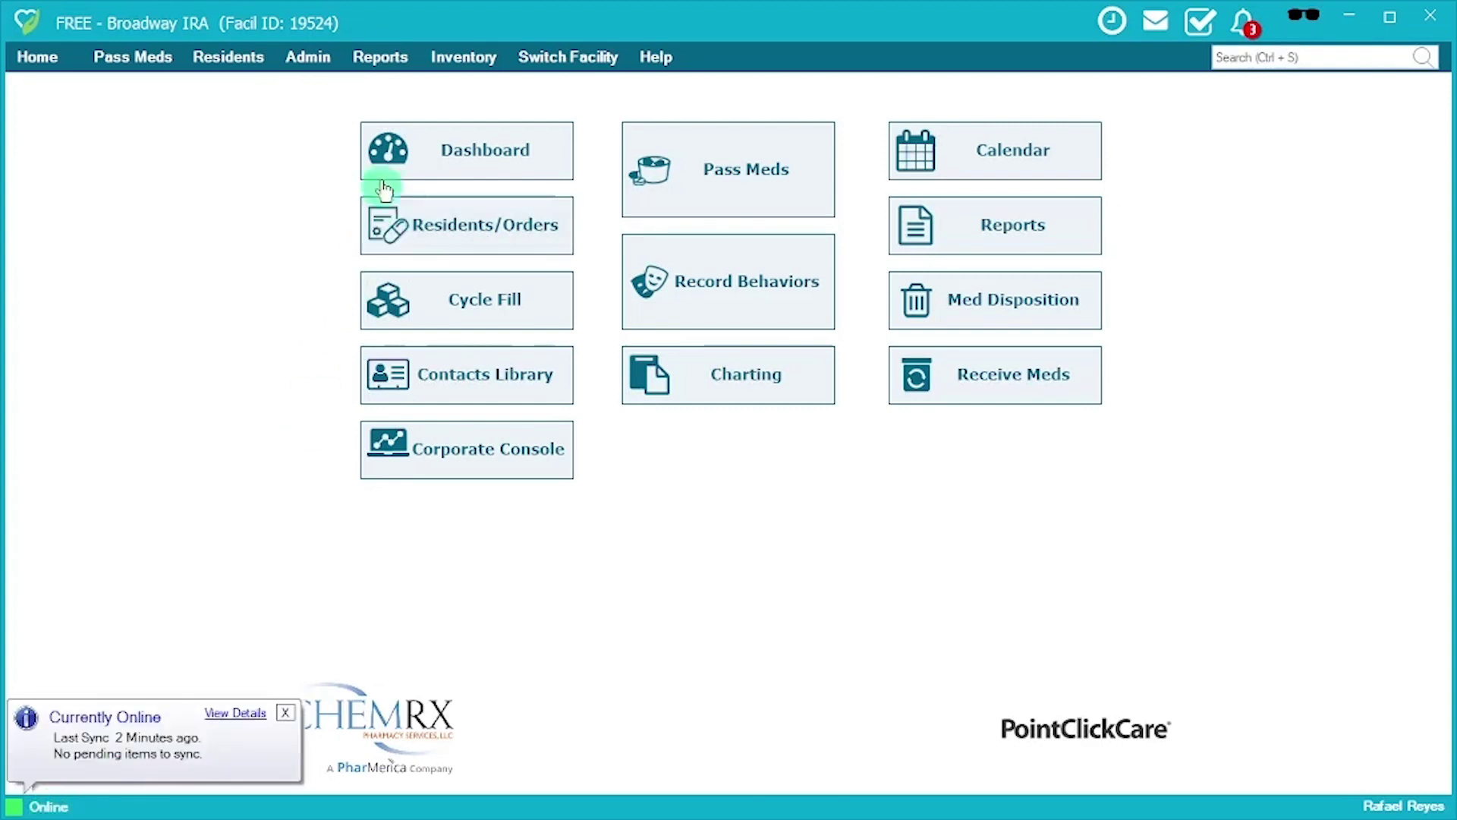
In Admin > Options, disable MedAssure, enable Emergency MAR downloads, save, and acknowledge the restart notice.
left_click(327, 71)
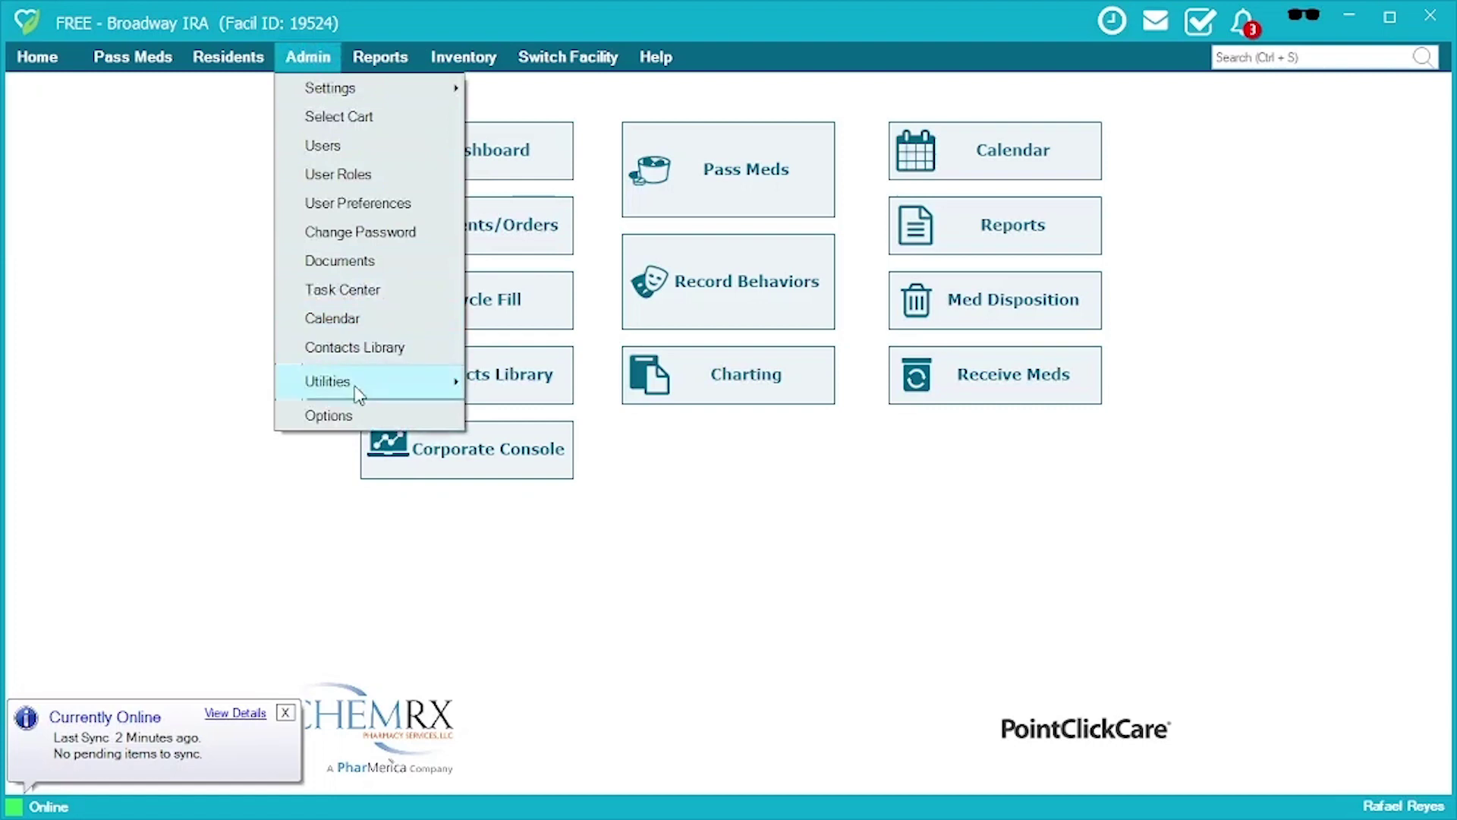
left_click(342, 416)
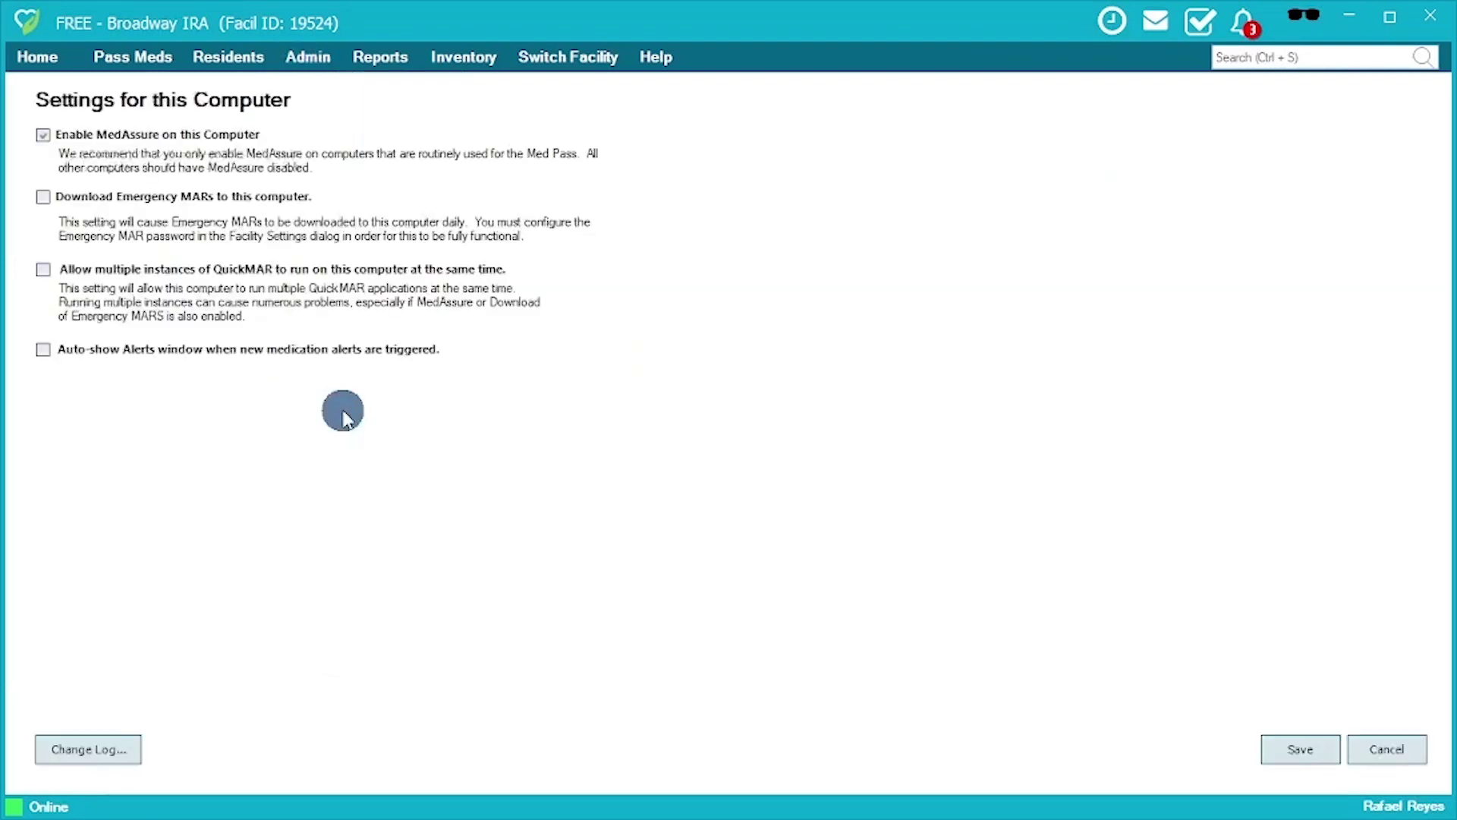
left_click(76, 143)
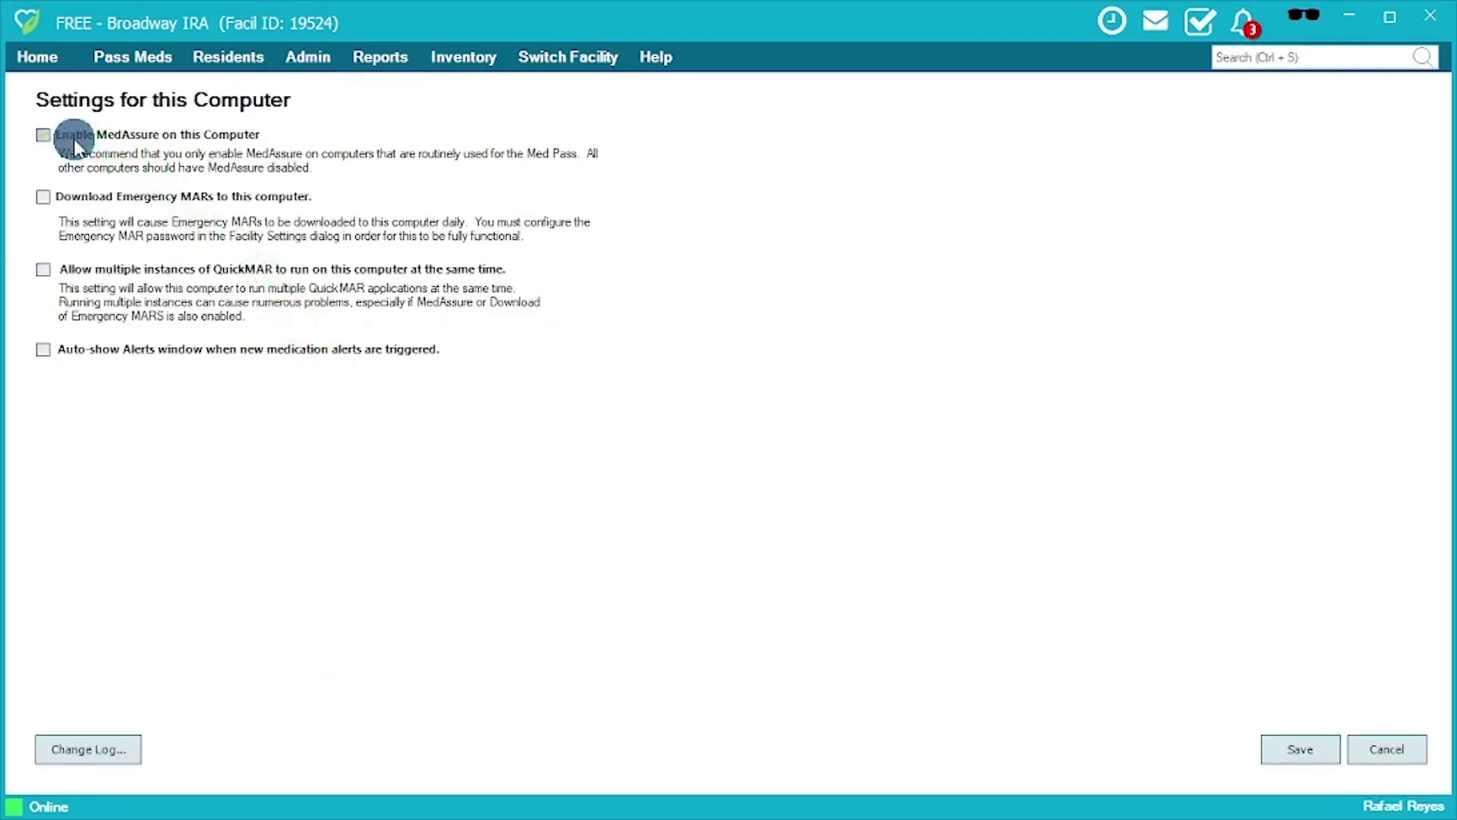
left_click(44, 201)
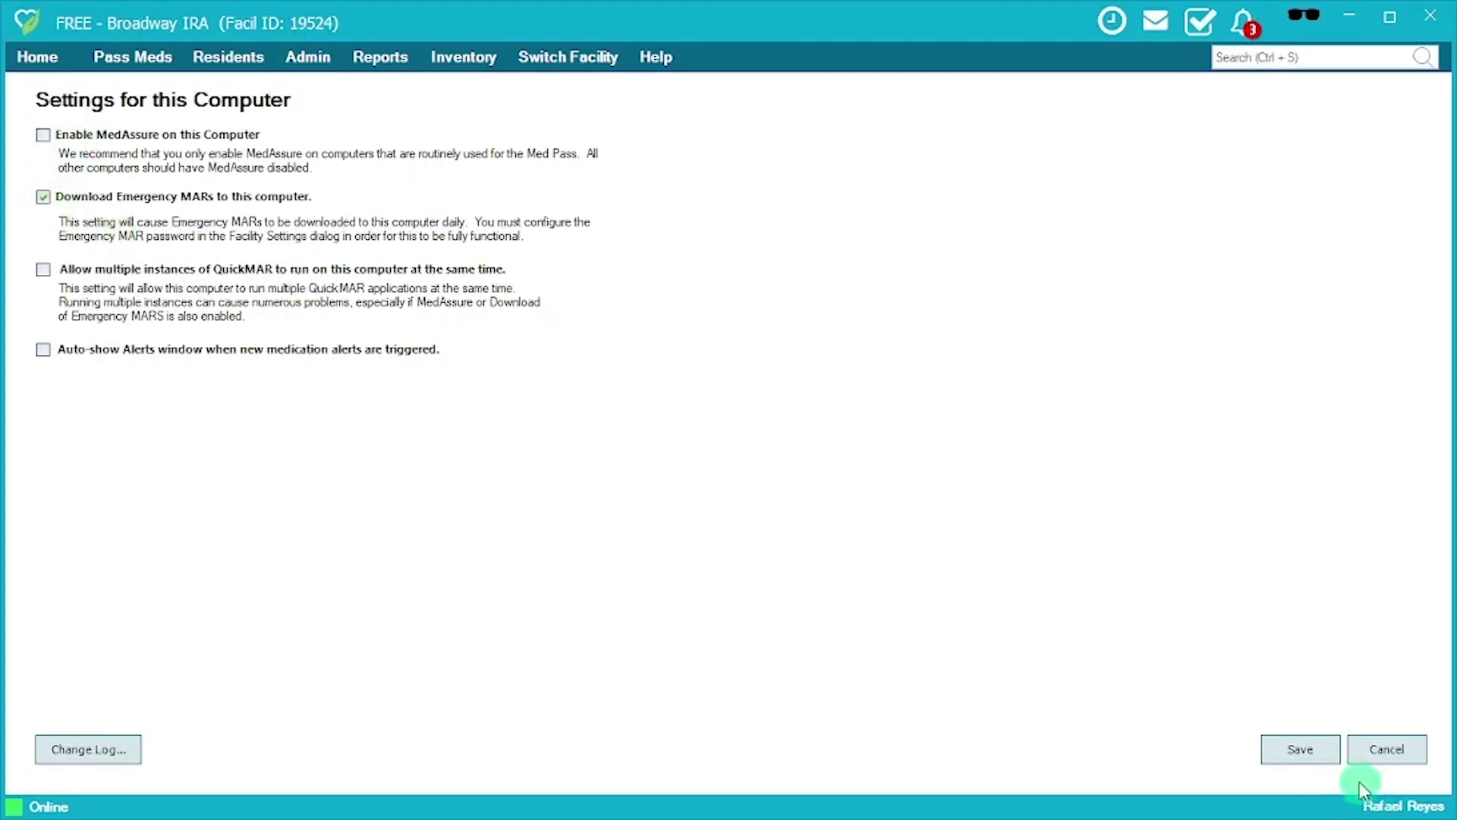
left_click(1325, 754)
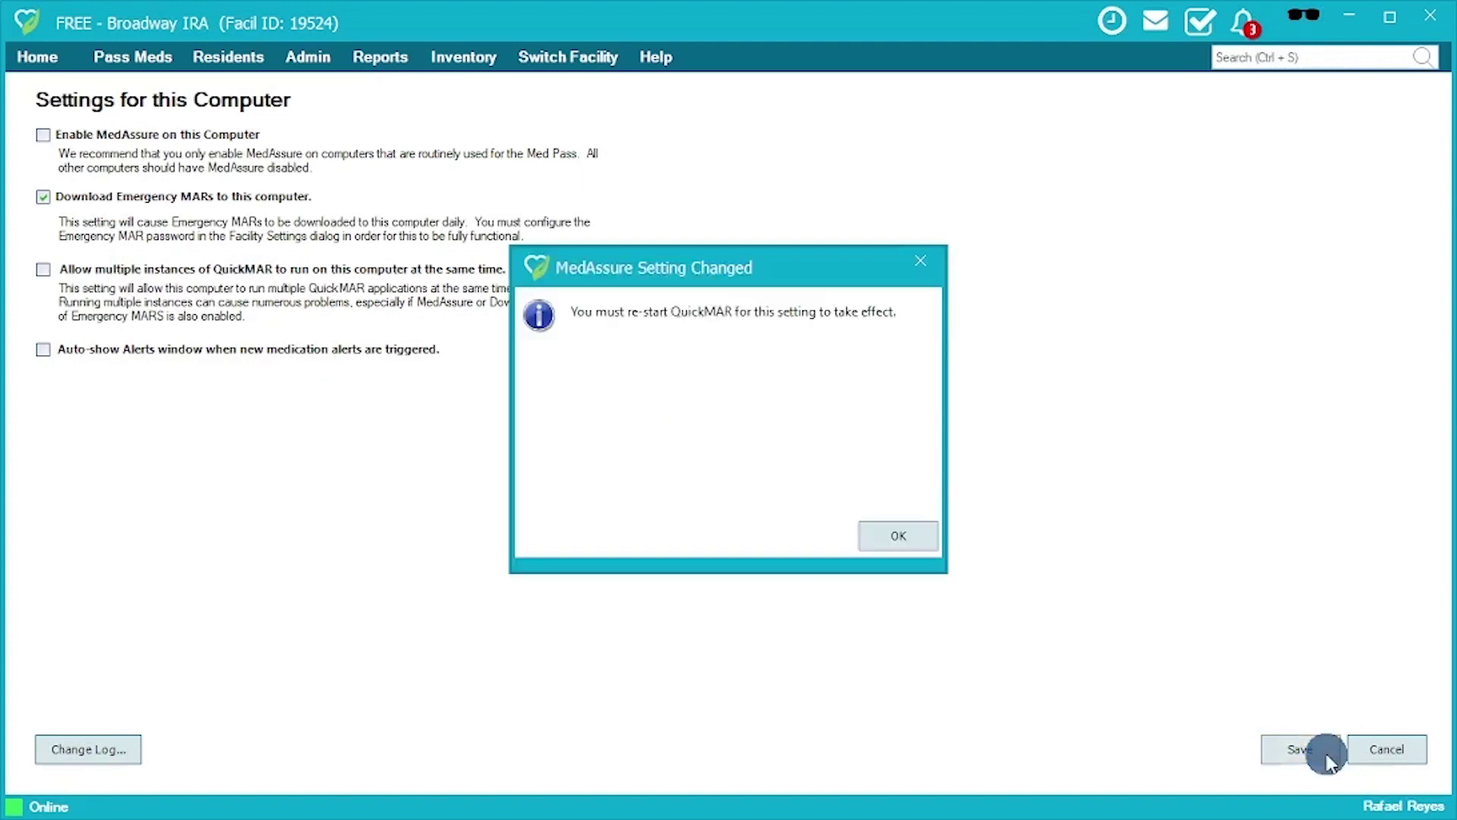
left_click(929, 539)
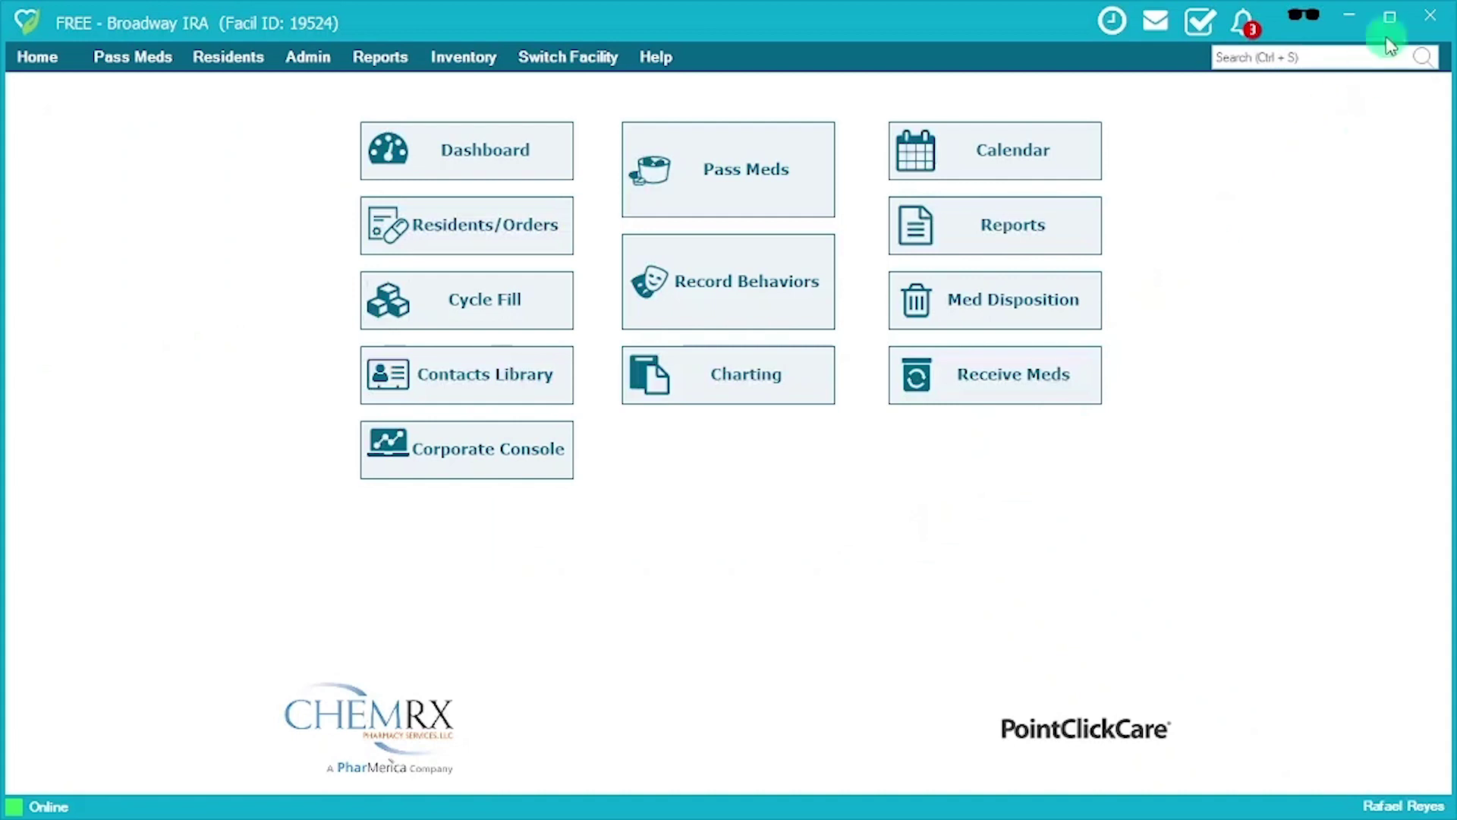
Close QuickMAR and relaunch it from the taskbar search for 'quick'.
left_click(1440, 17)
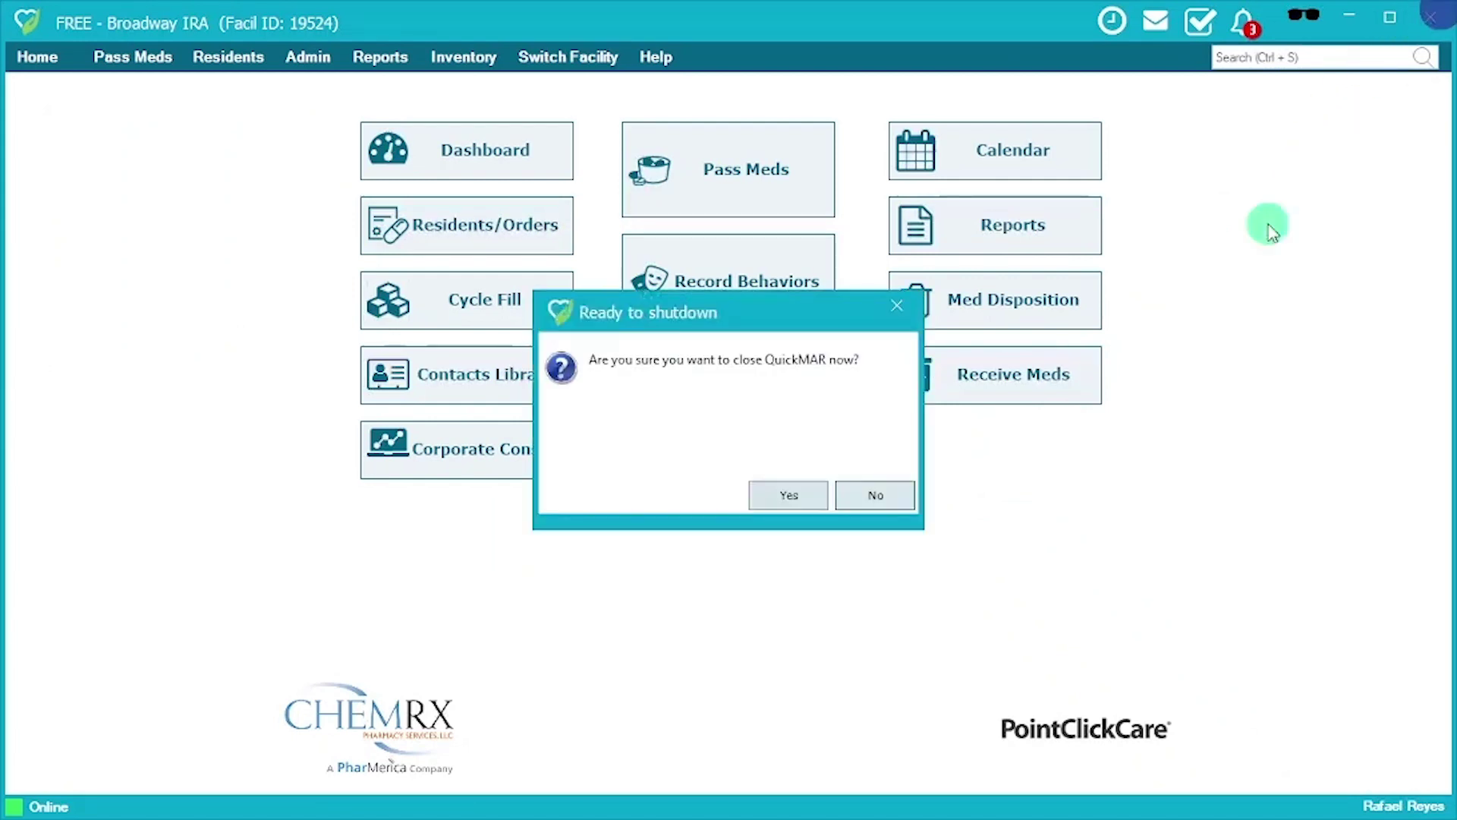
left_click(810, 495)
mouse_move(15, 812)
left_click(106, 797)
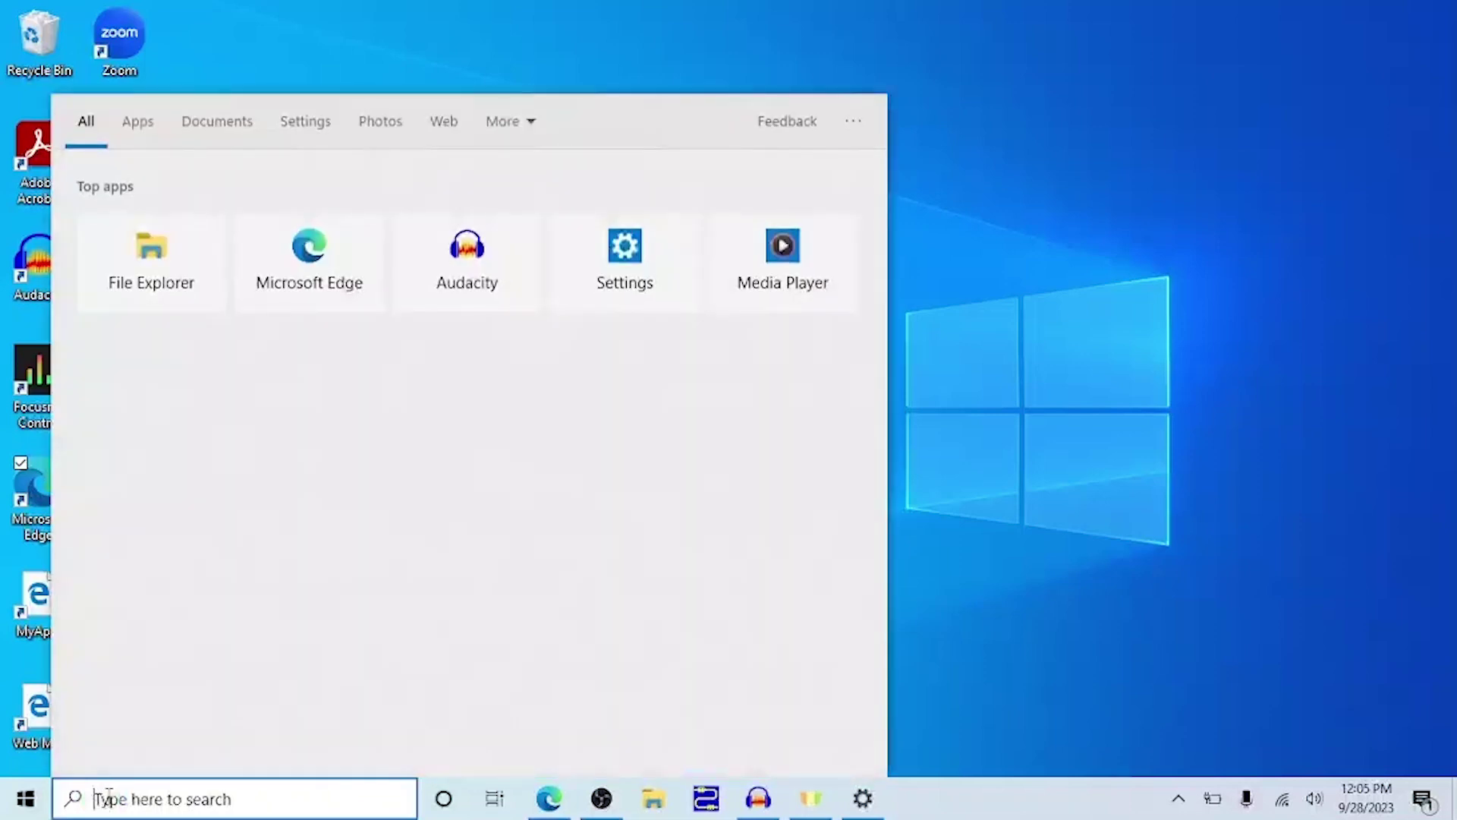
type("quick")
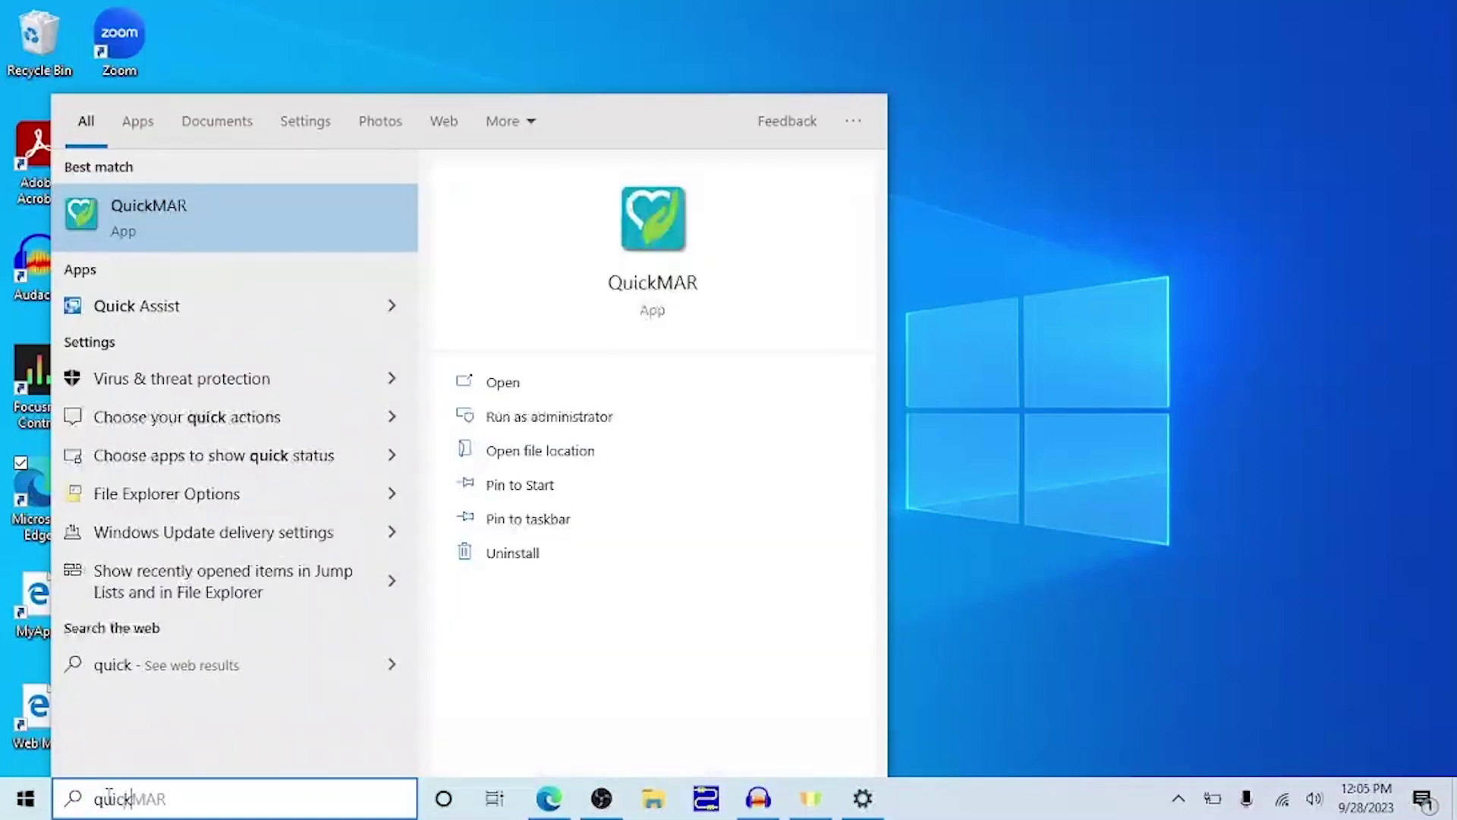
key("Return")
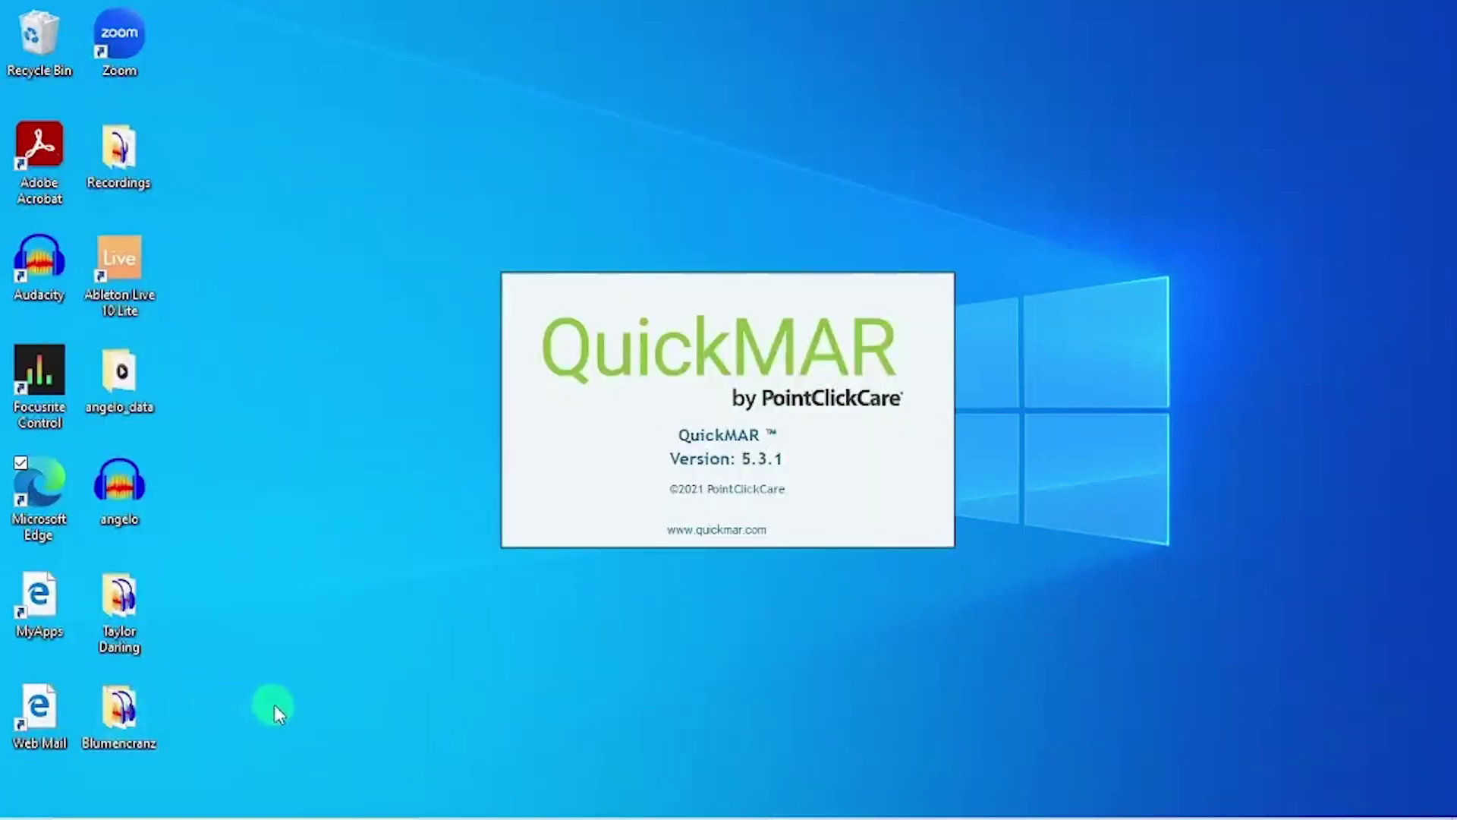
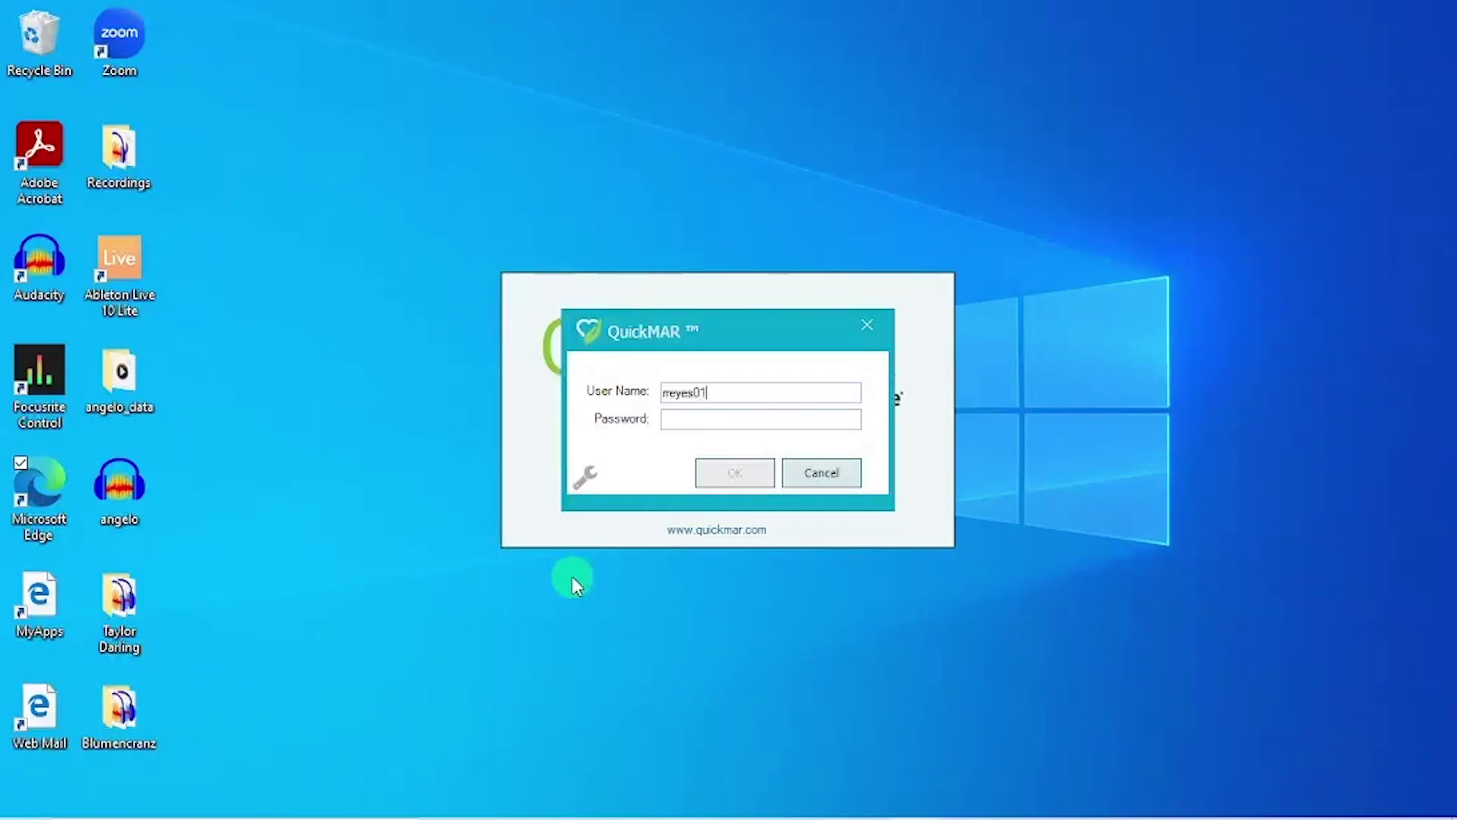
Sign in to QuickMAR with the user name and password.
key("Tab")
type("************")
key("Return")
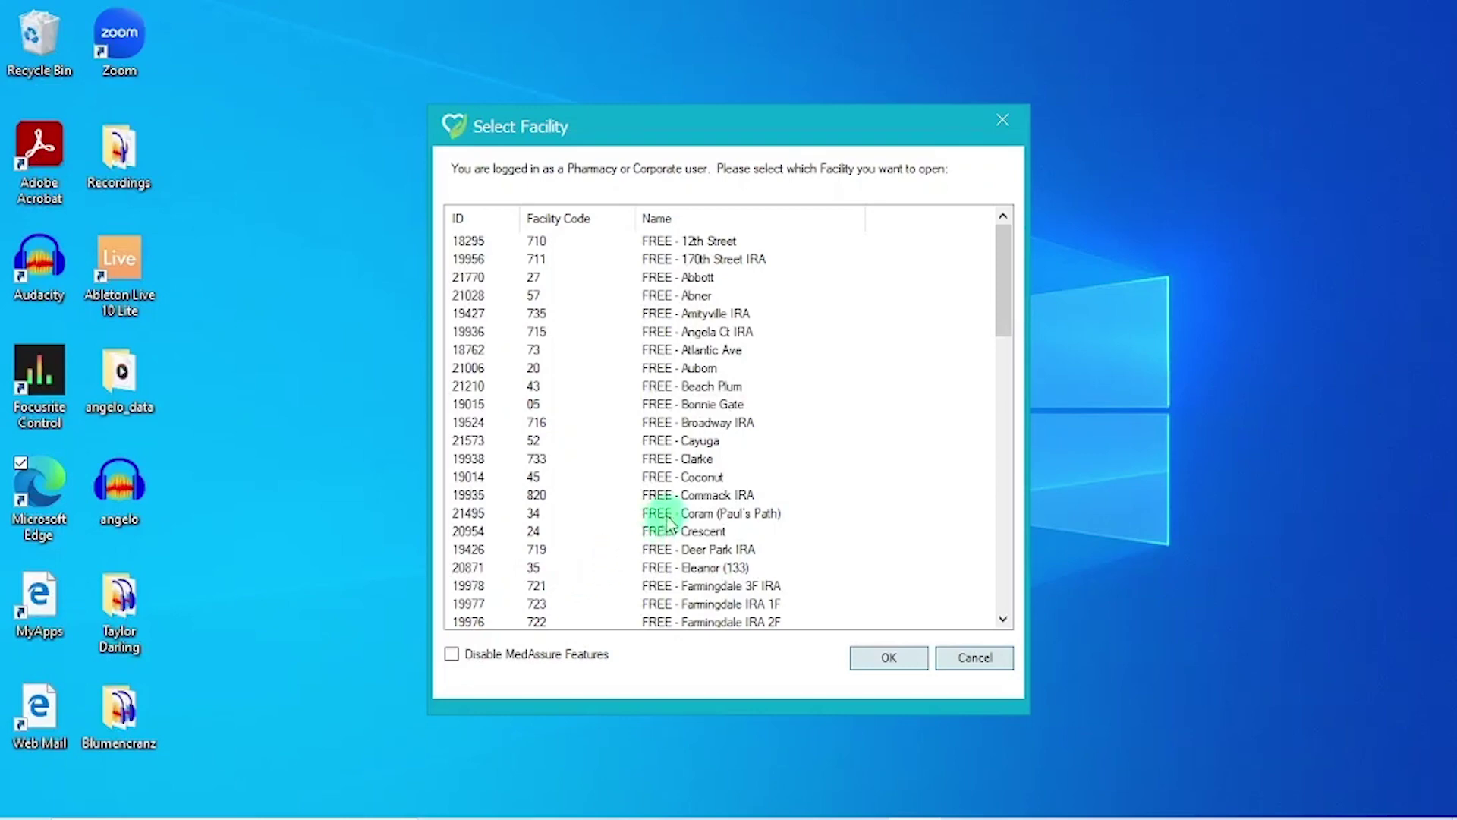
Scroll the Select Facility list and open 21772 FREE - Park.
scroll(710, 517, "down", 3)
scroll(719, 529, "down", 6)
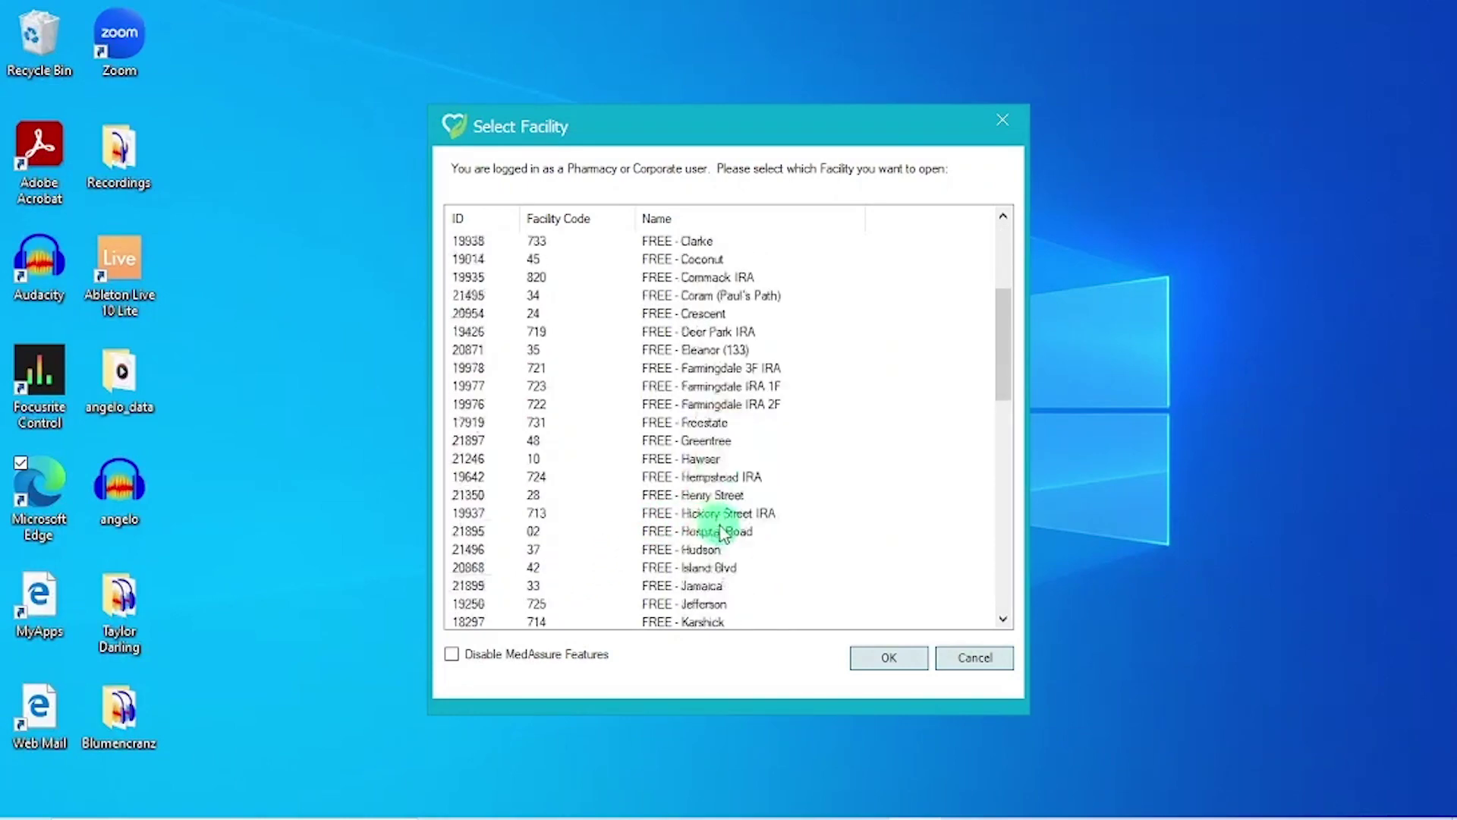
scroll(729, 547, "down", 1)
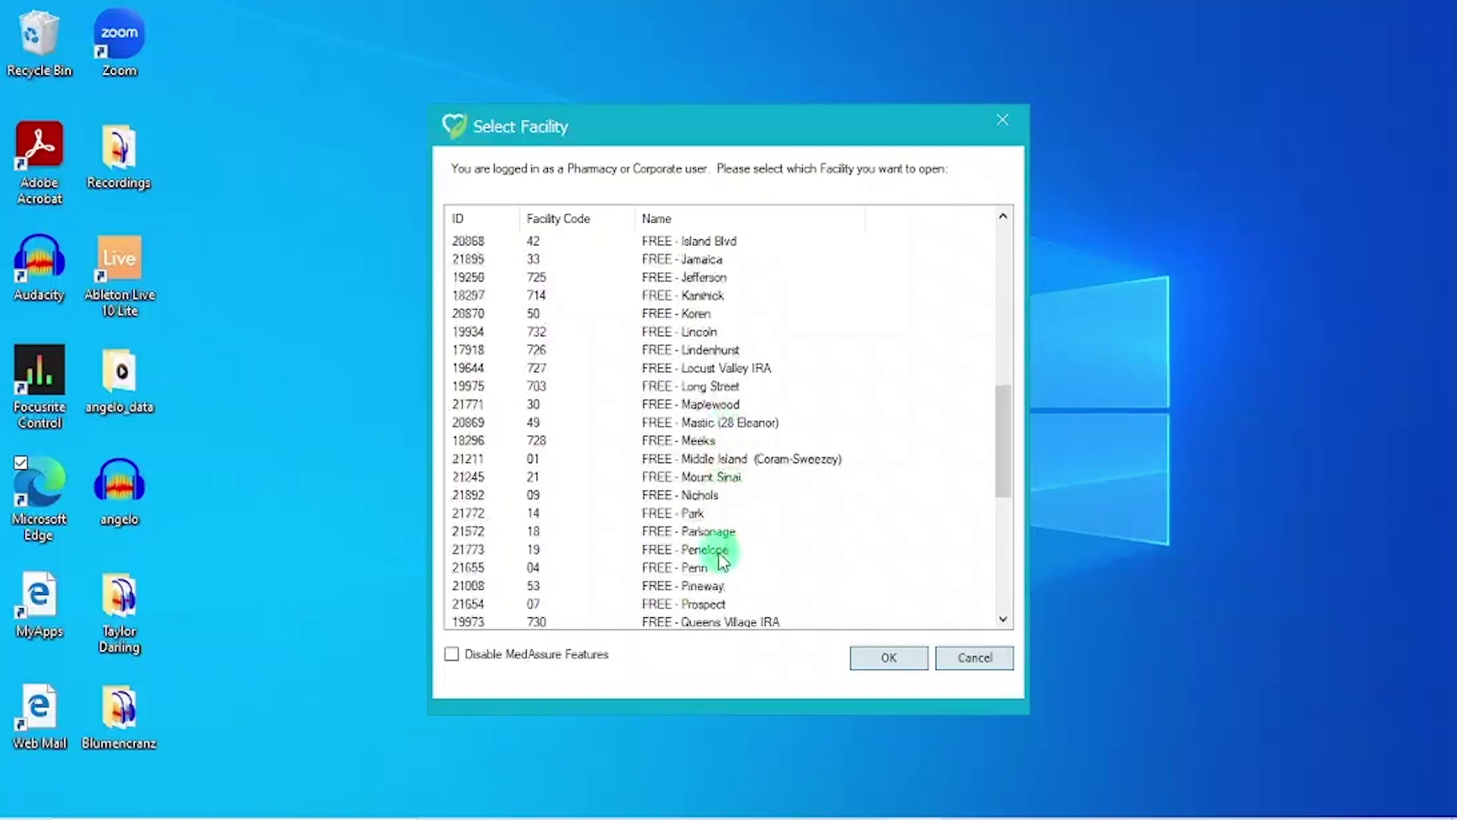
left_click(700, 513)
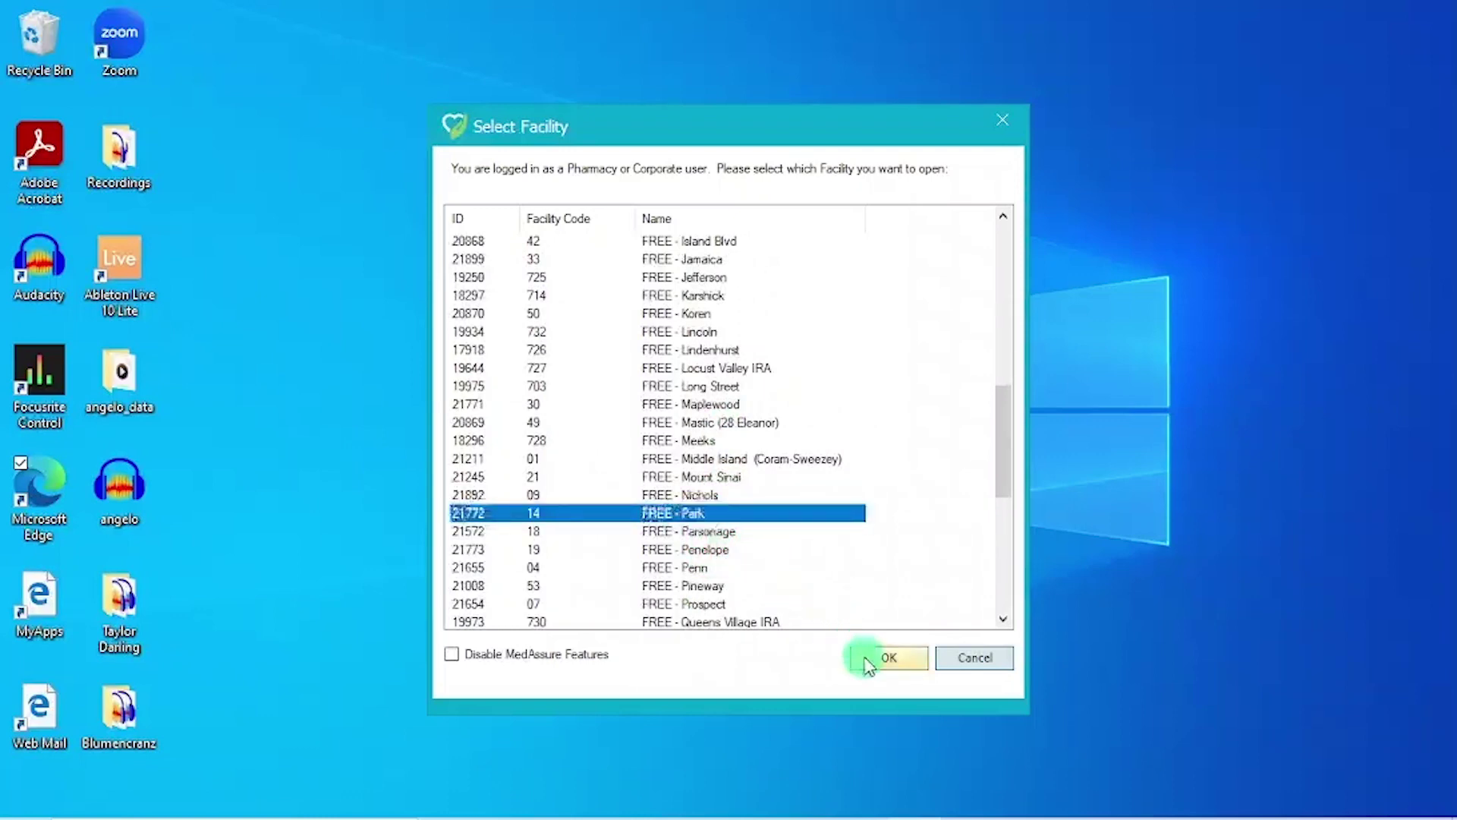
left_click(865, 657)
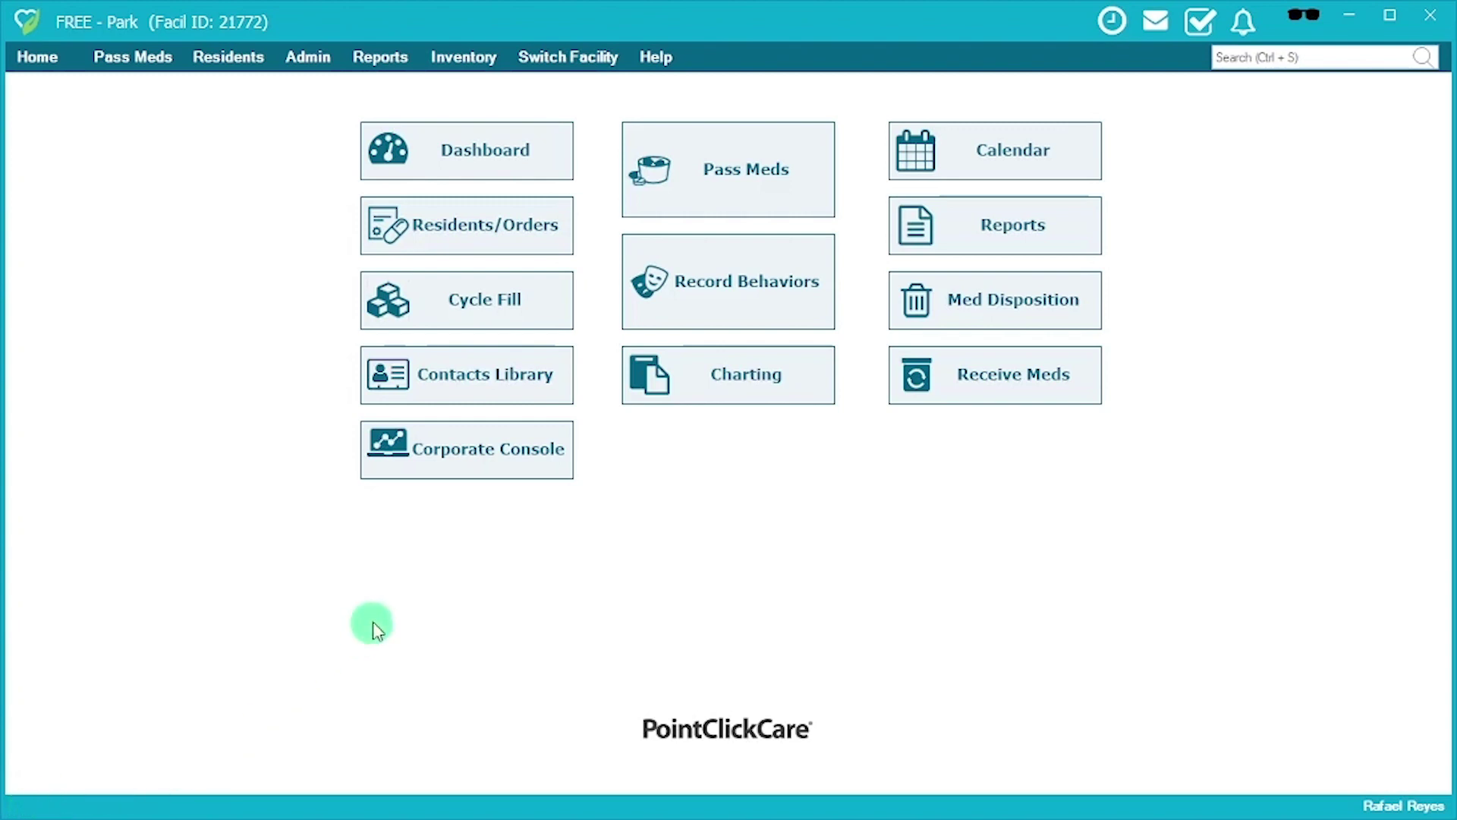
Open the Residents/Orders view for the FREE - Park facility.
left_click(476, 237)
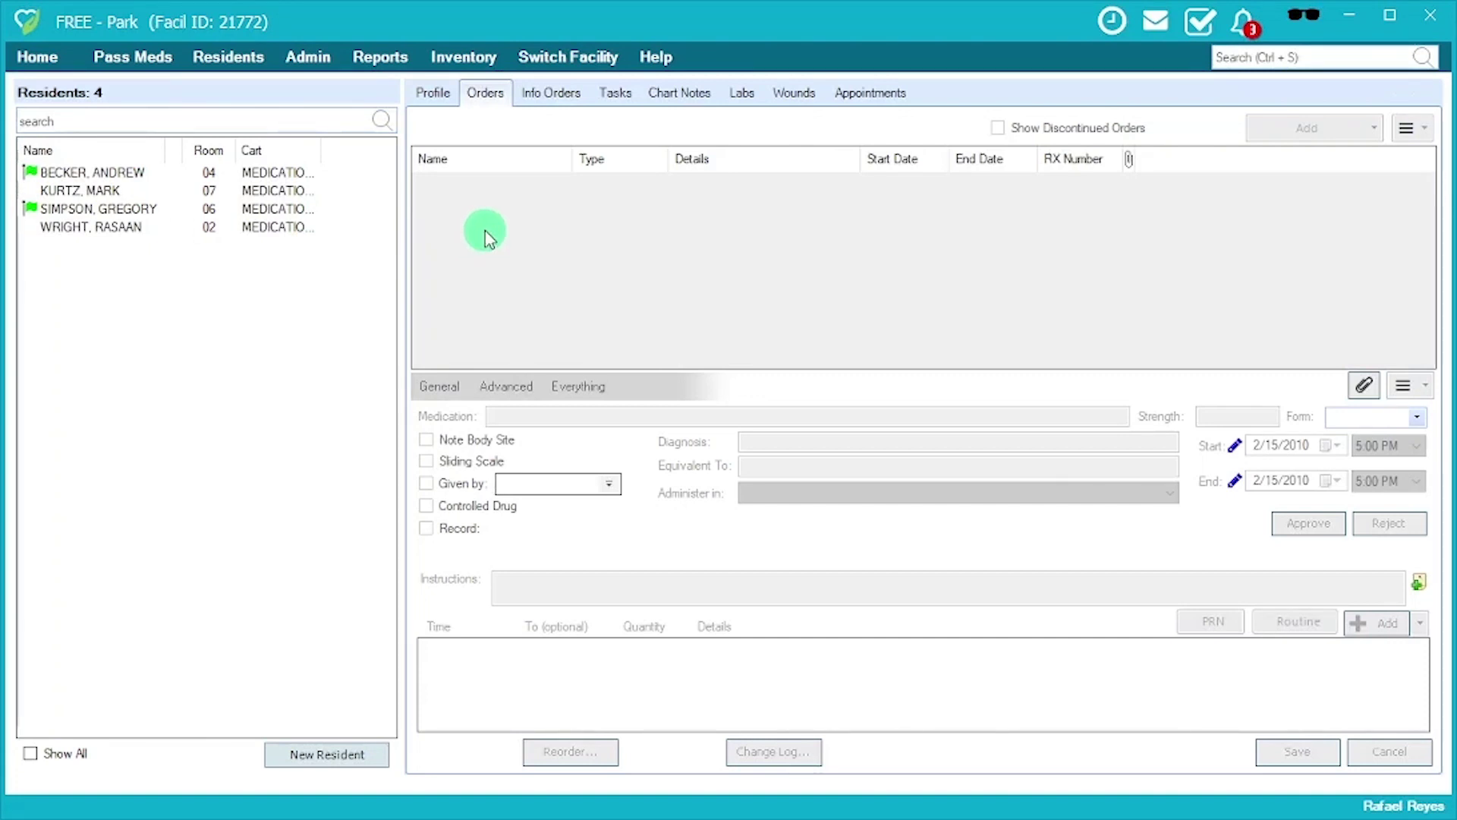
Open the room 06 resident's GABAPENTIN 300MG CAP order and review its 8:00 AM time and instructions.
left_click(277, 209)
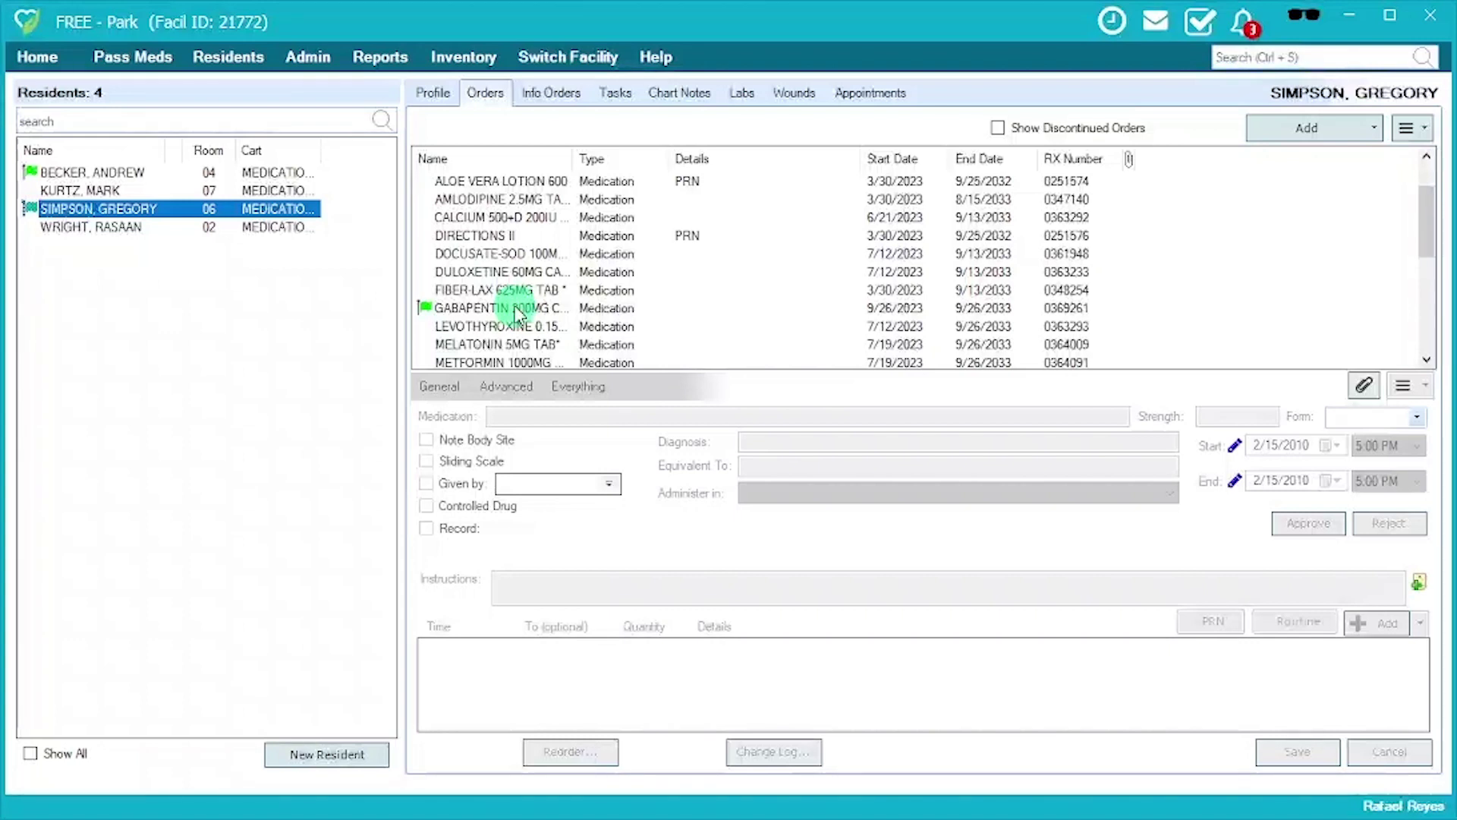
left_click(515, 307)
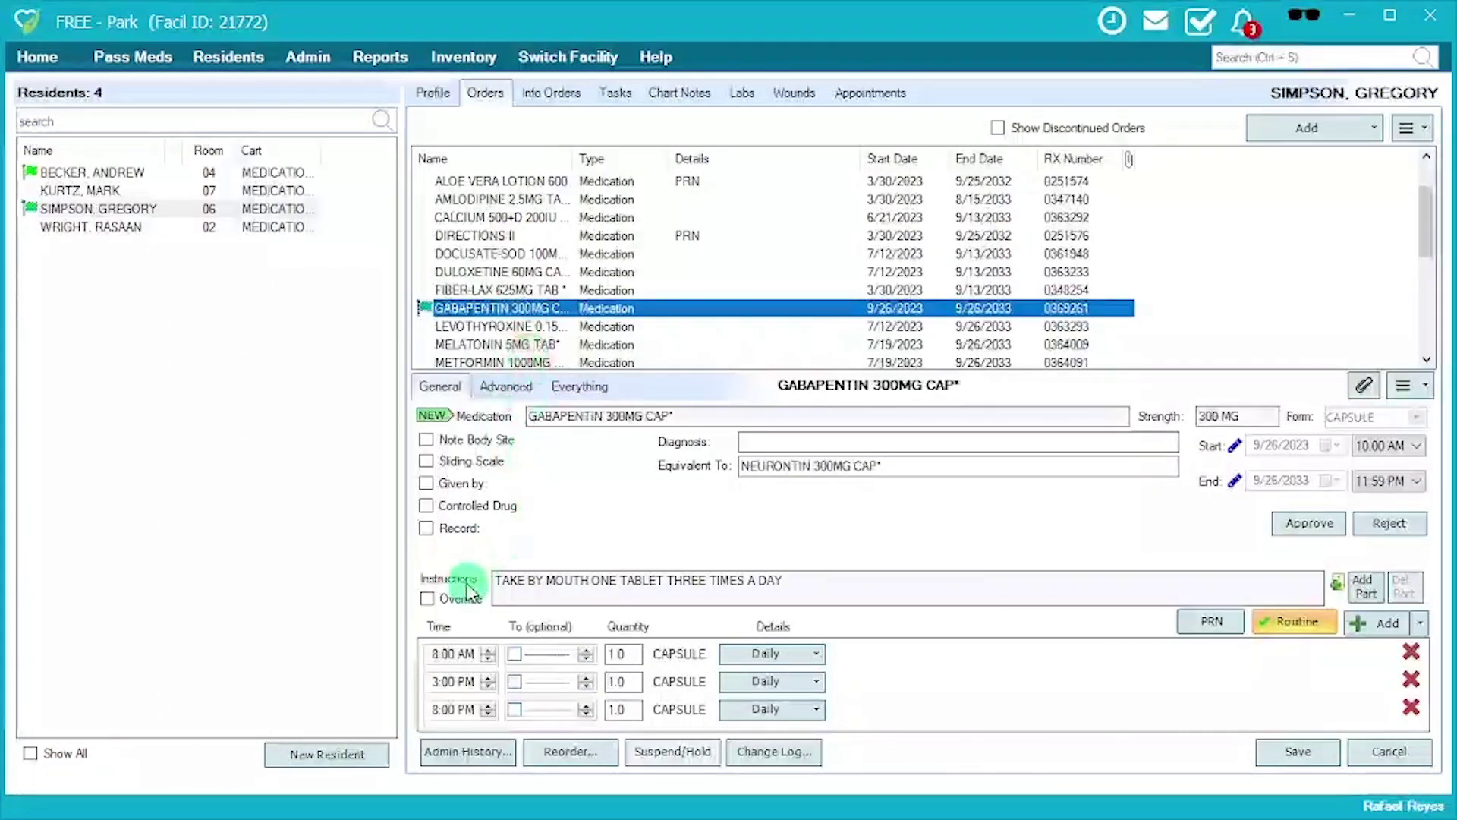
left_click(444, 654)
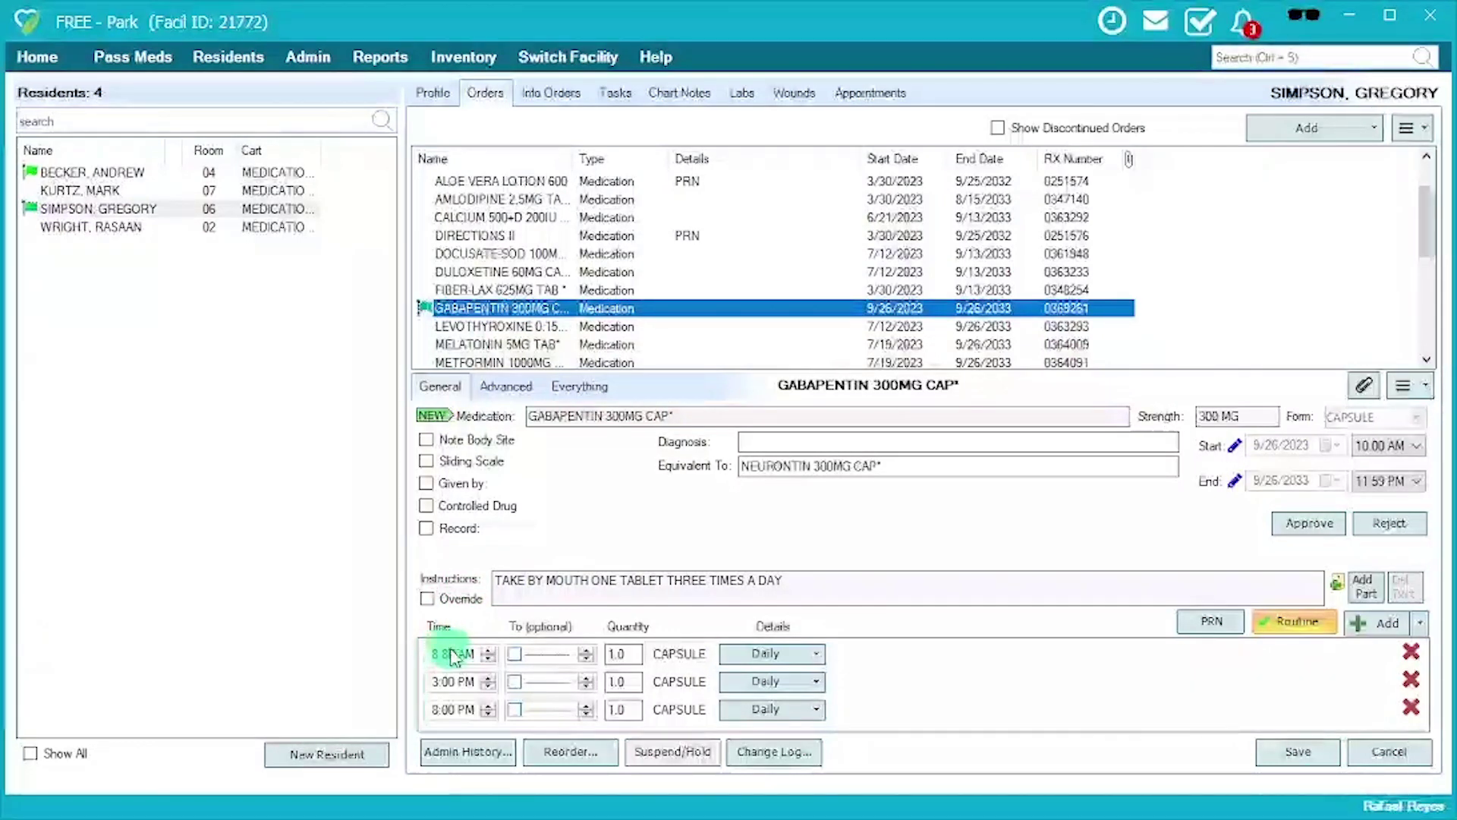
left_click(534, 594)
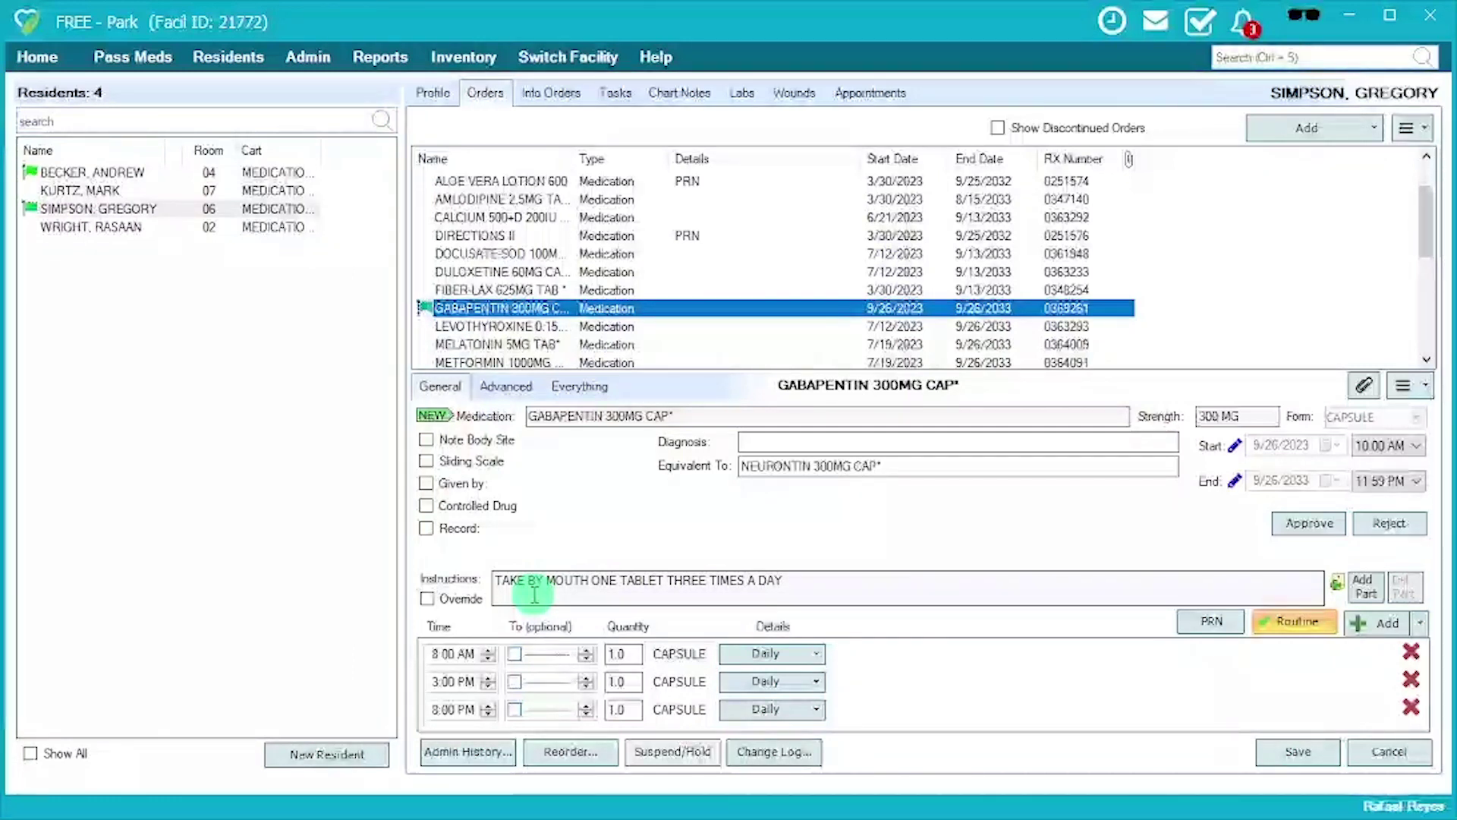
For the room 04 resident, widen the Name column and open the first UNIFINE PNTP MIS 32GX5/32 order.
left_click(152, 173)
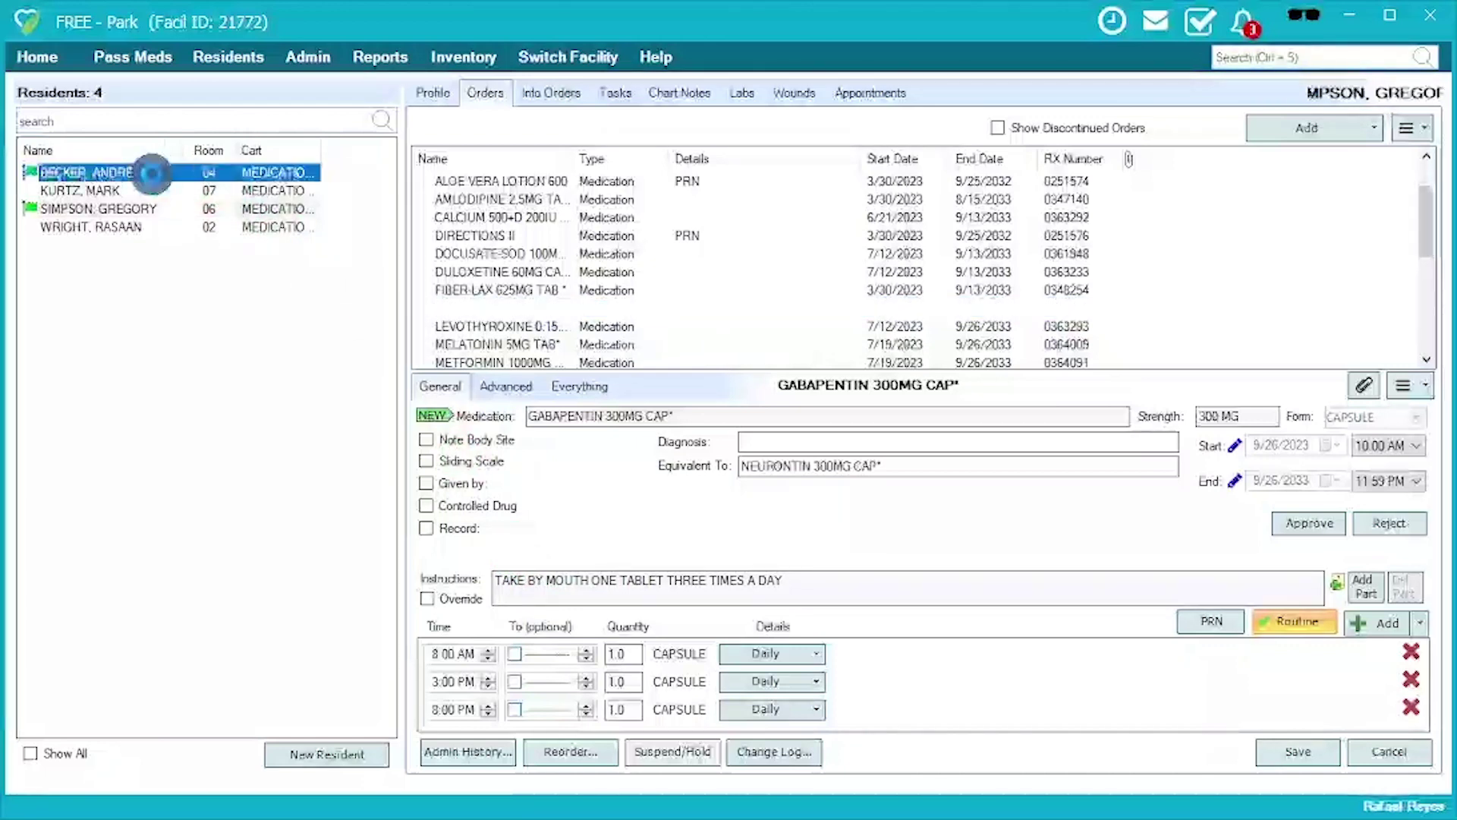
scroll(524, 288, "down", 7)
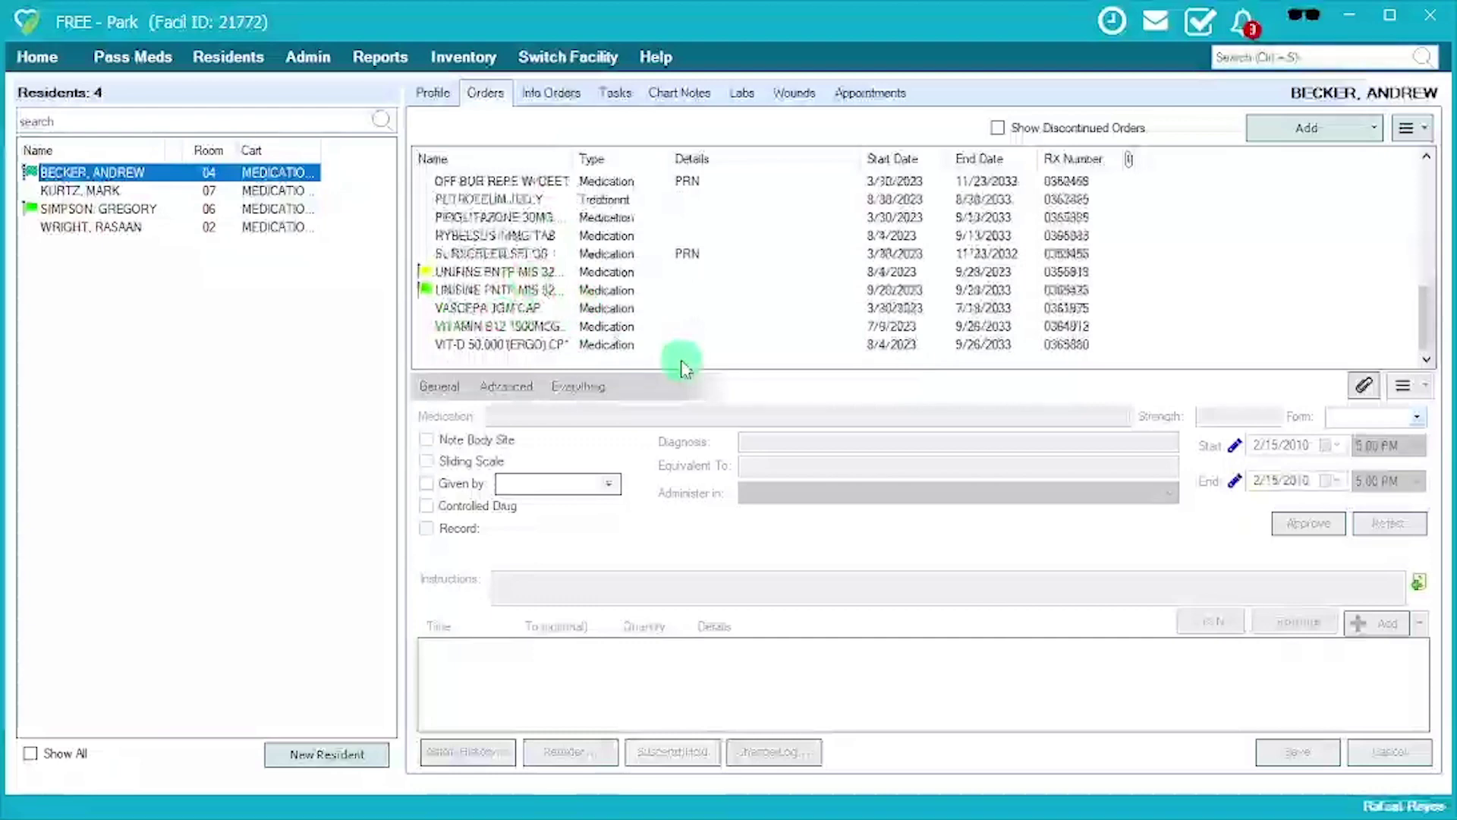
left_click_drag(575, 157, 625, 155)
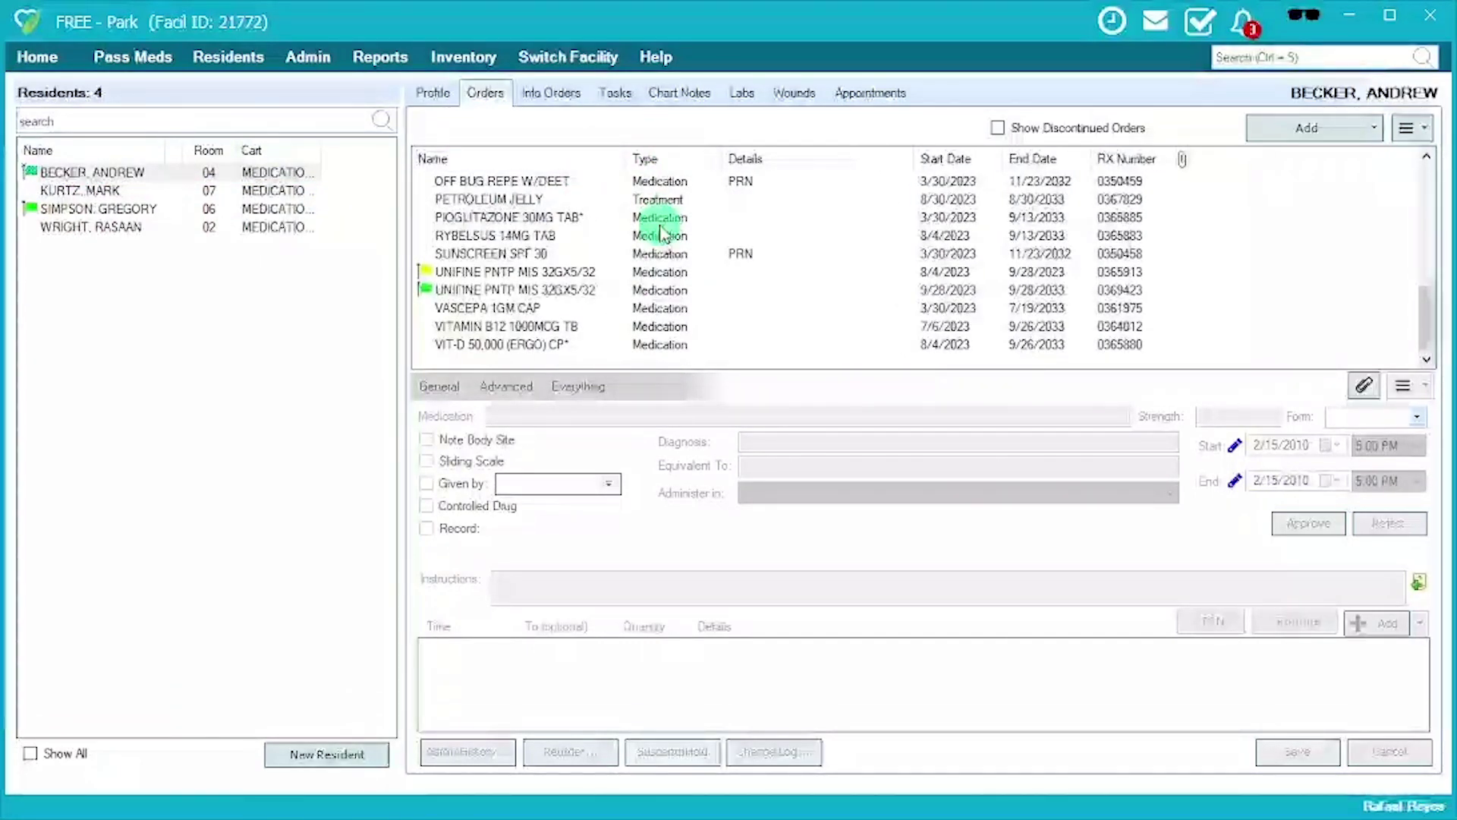
left_click(628, 271)
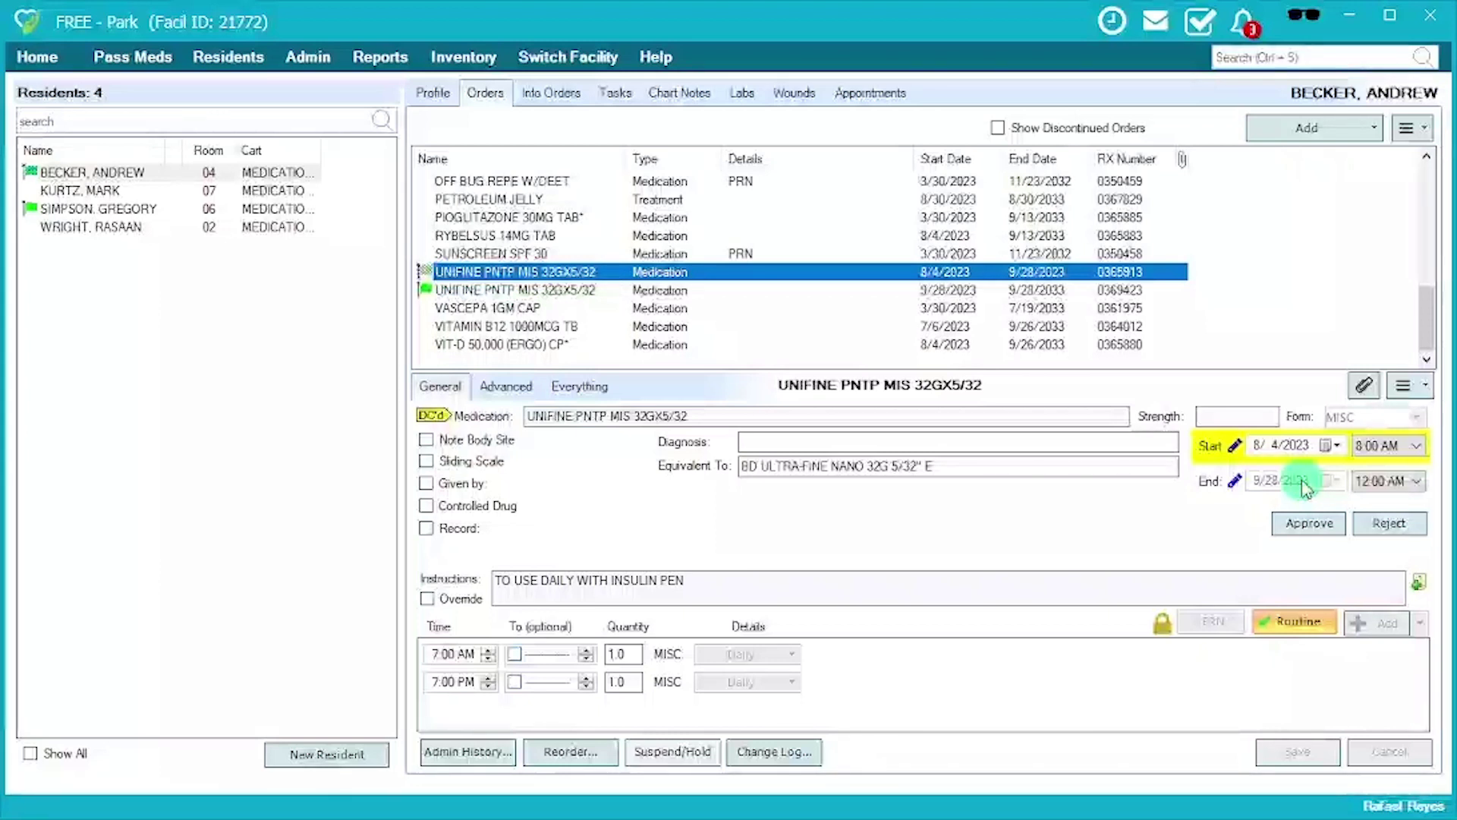
Override the UNIFINE order's end time, approve it, and open the newer UNIFINE order.
left_click(1234, 482)
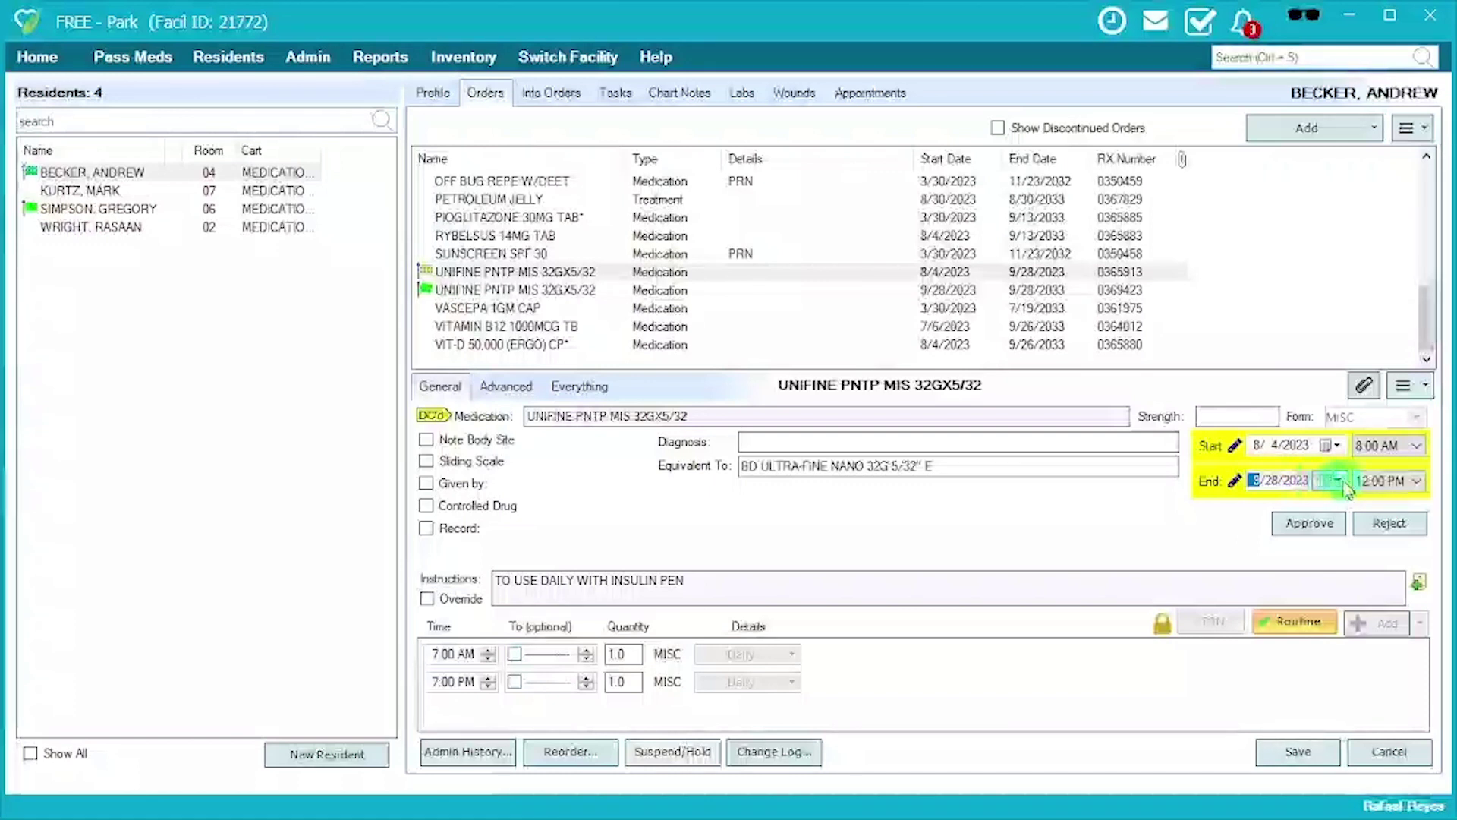
left_click(1374, 489)
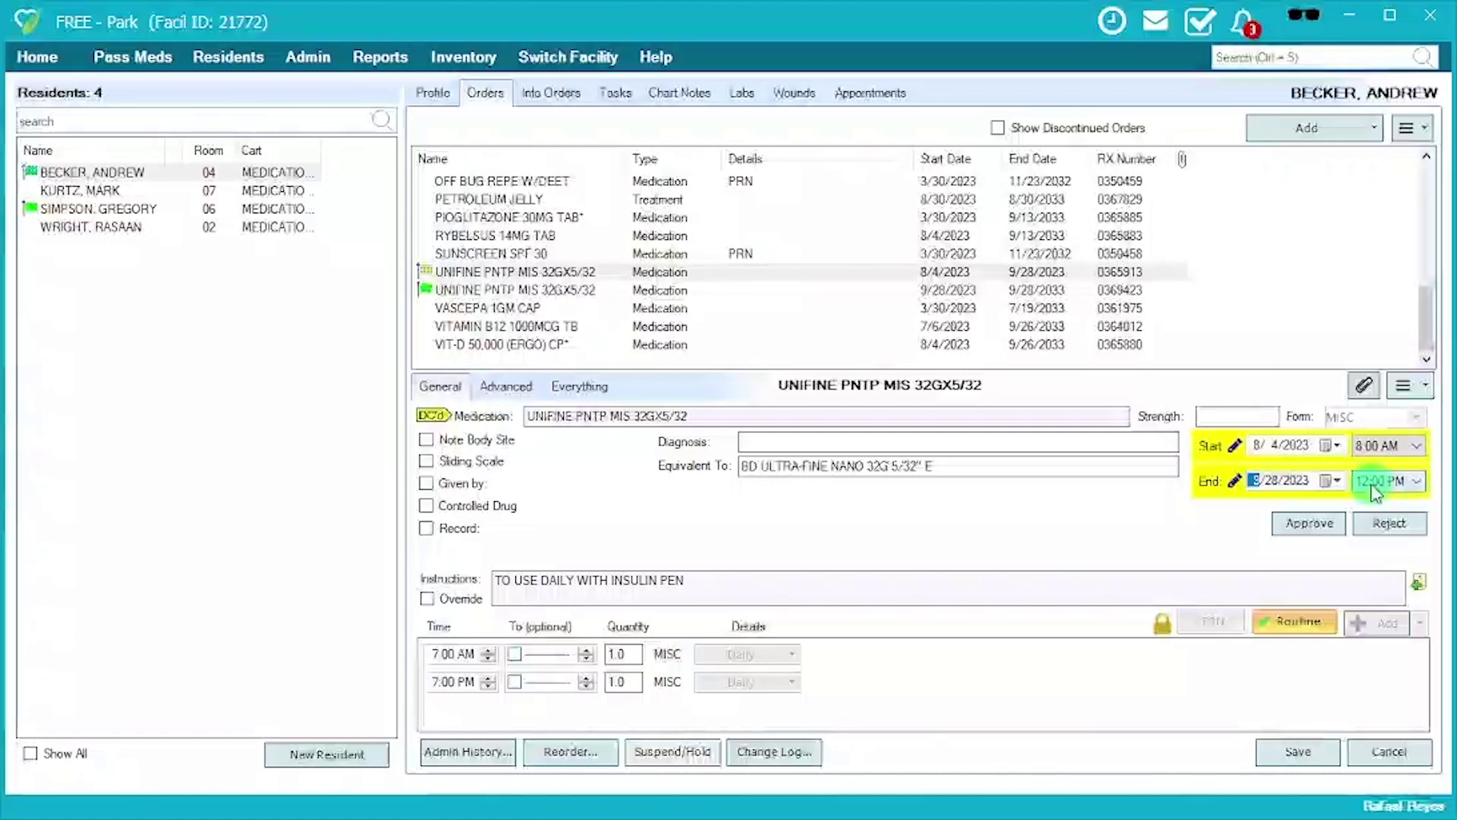
left_click(1315, 526)
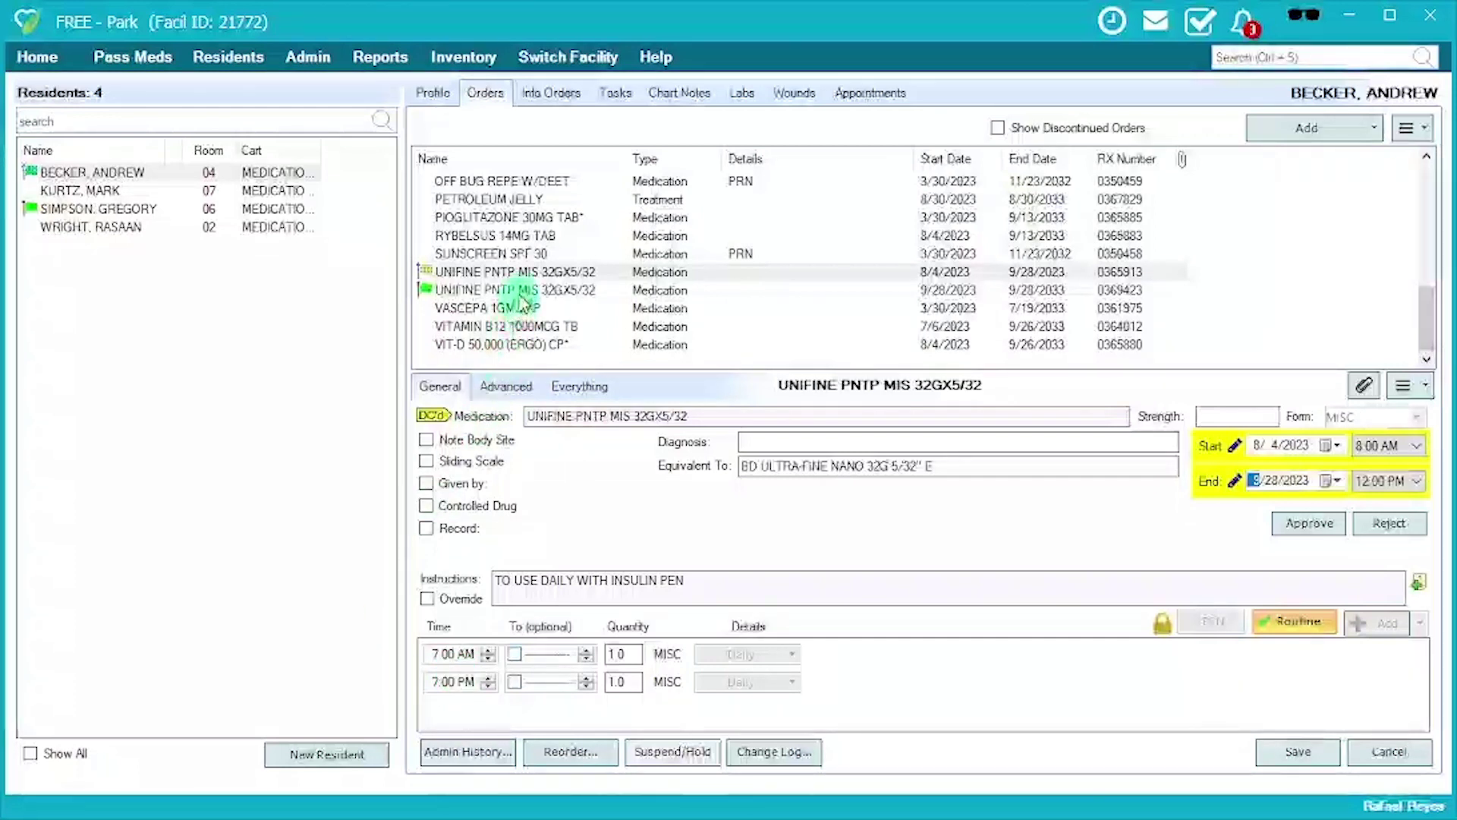
double_click(510, 275)
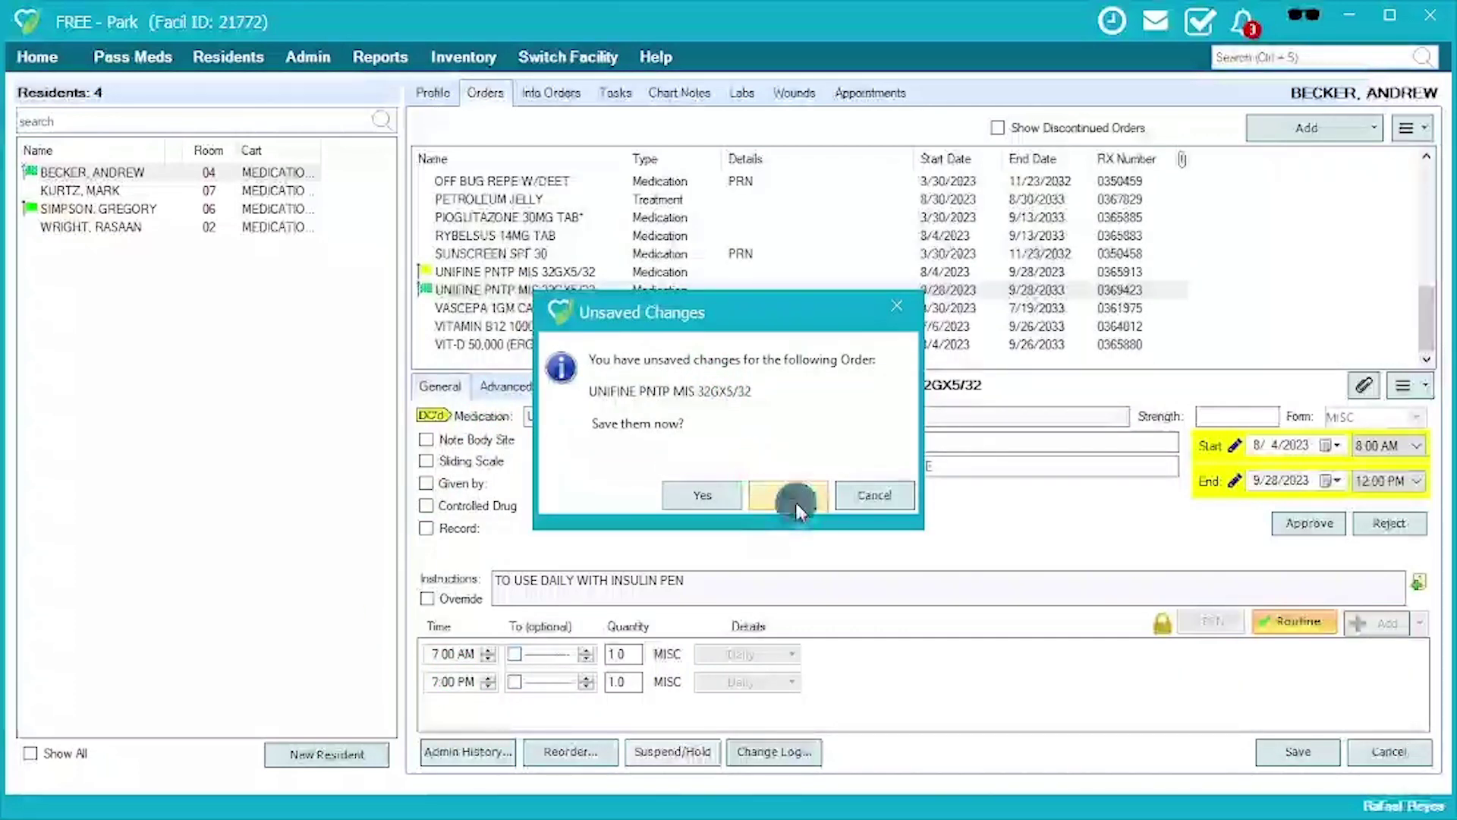
Discard the first order's unsaved changes and unlock the newer order's start date for overriding.
left_click(795, 503)
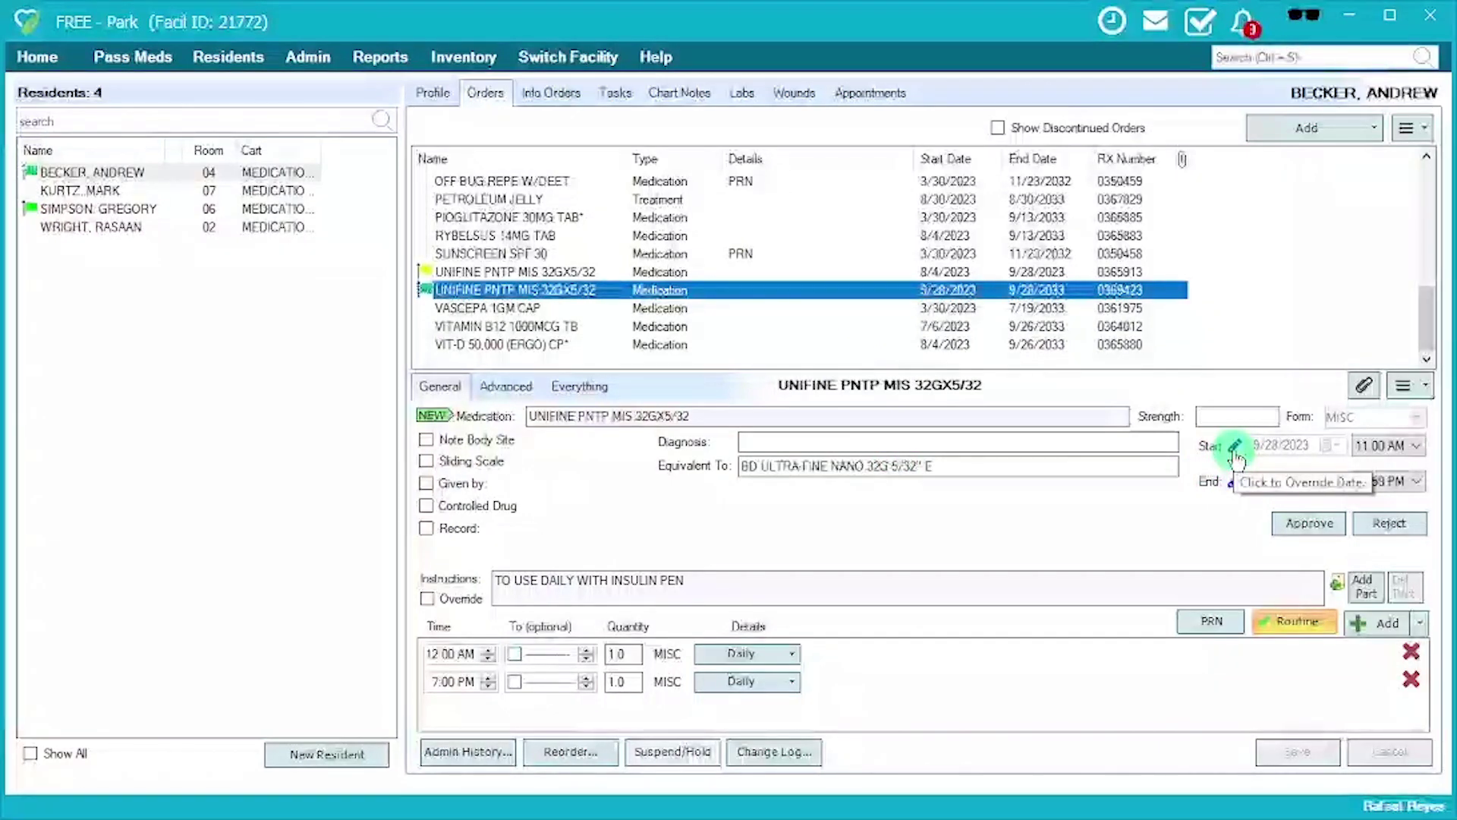
left_click(1235, 448)
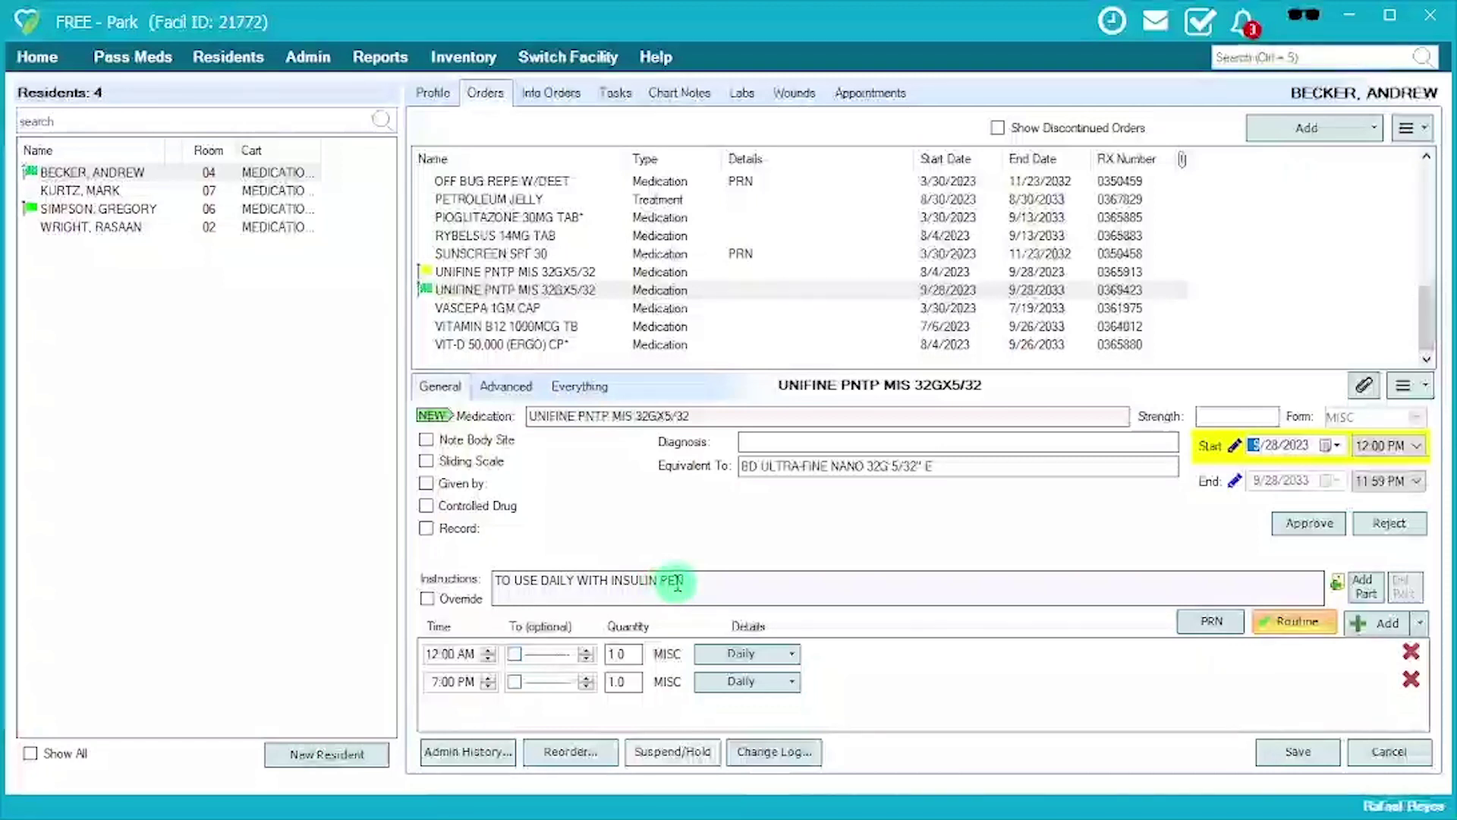
Tick Override under the newer UNIFINE order's Instructions field.
left_click(428, 598)
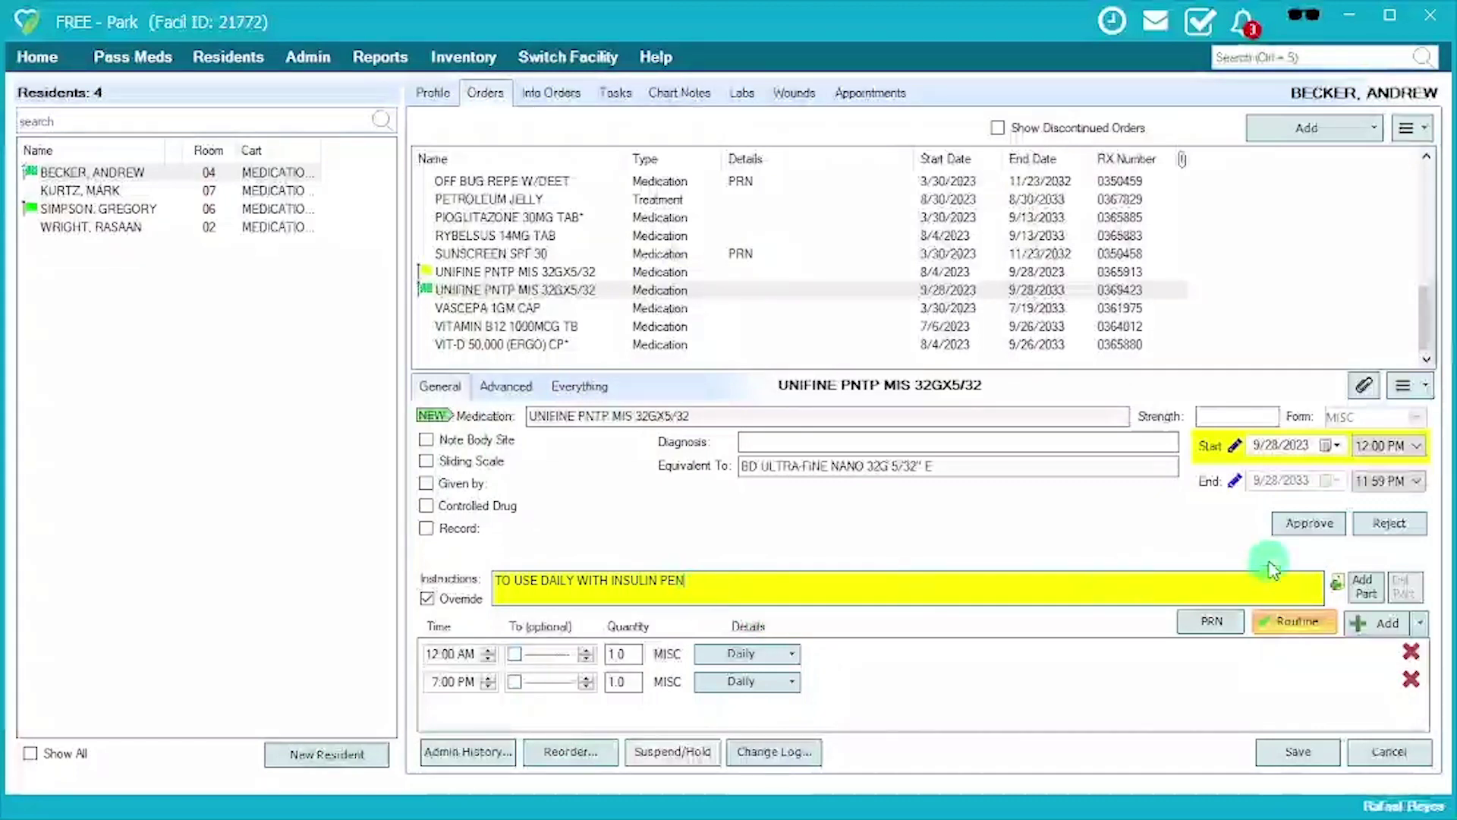
Add a note beside the UNIFINE instructions naming the RN who was spoken with.
left_click(1337, 586)
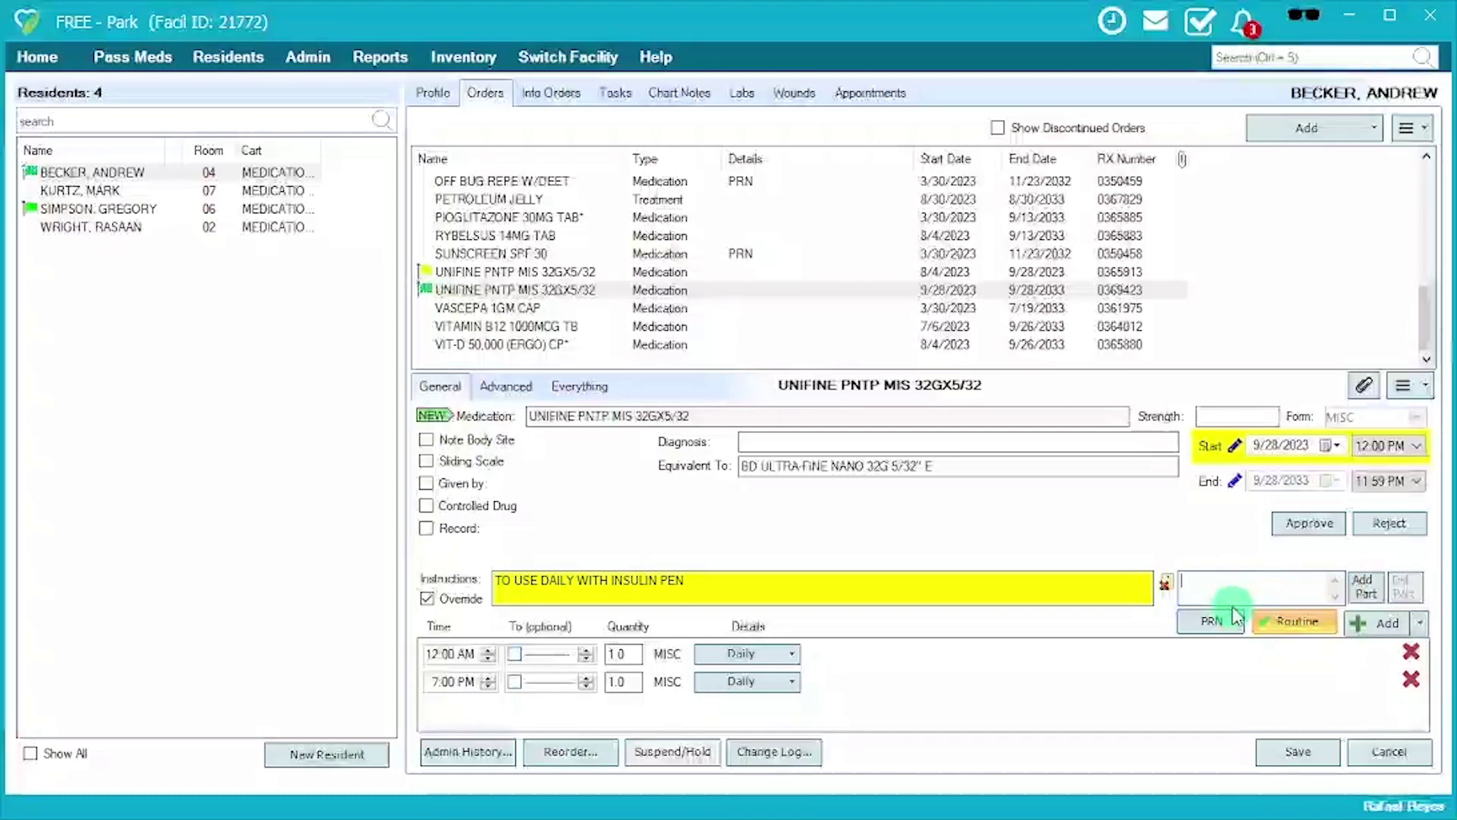
type("Spoke RN Connie")
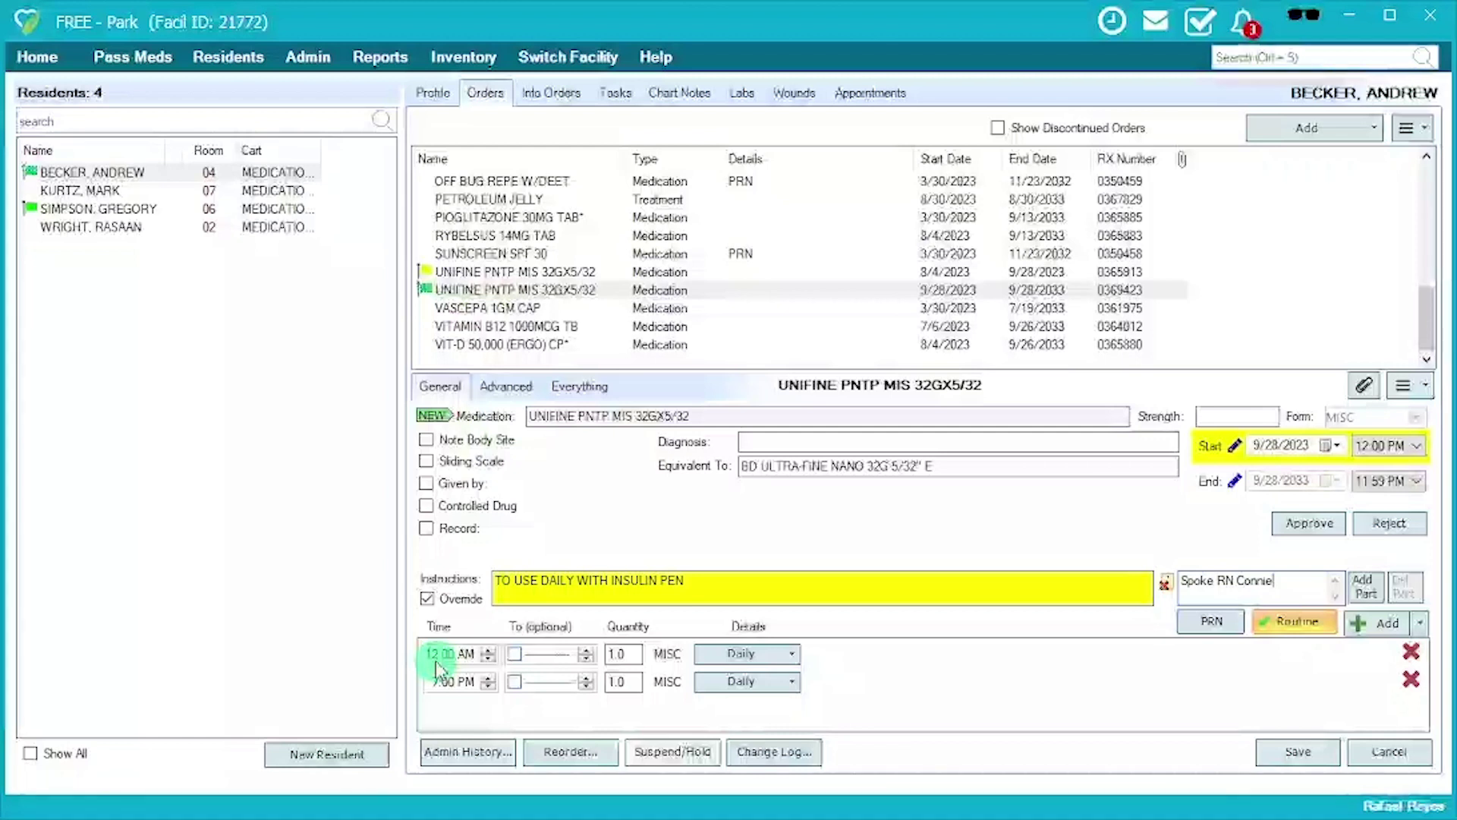
Change the first UNIFINE dose time from 12:00 AM to 7:00 AM.
left_click(435, 662)
type("7")
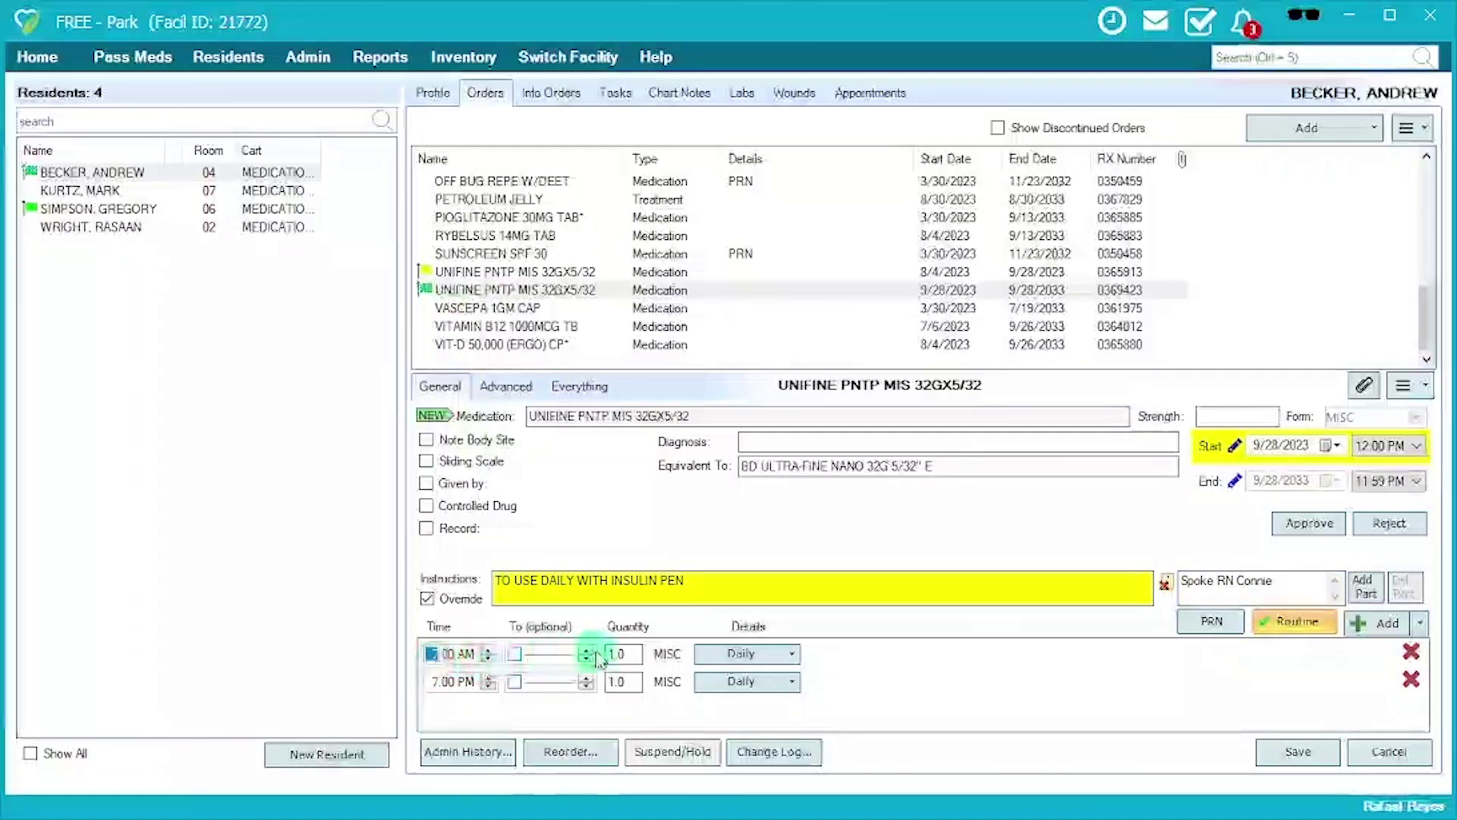
left_click(616, 654)
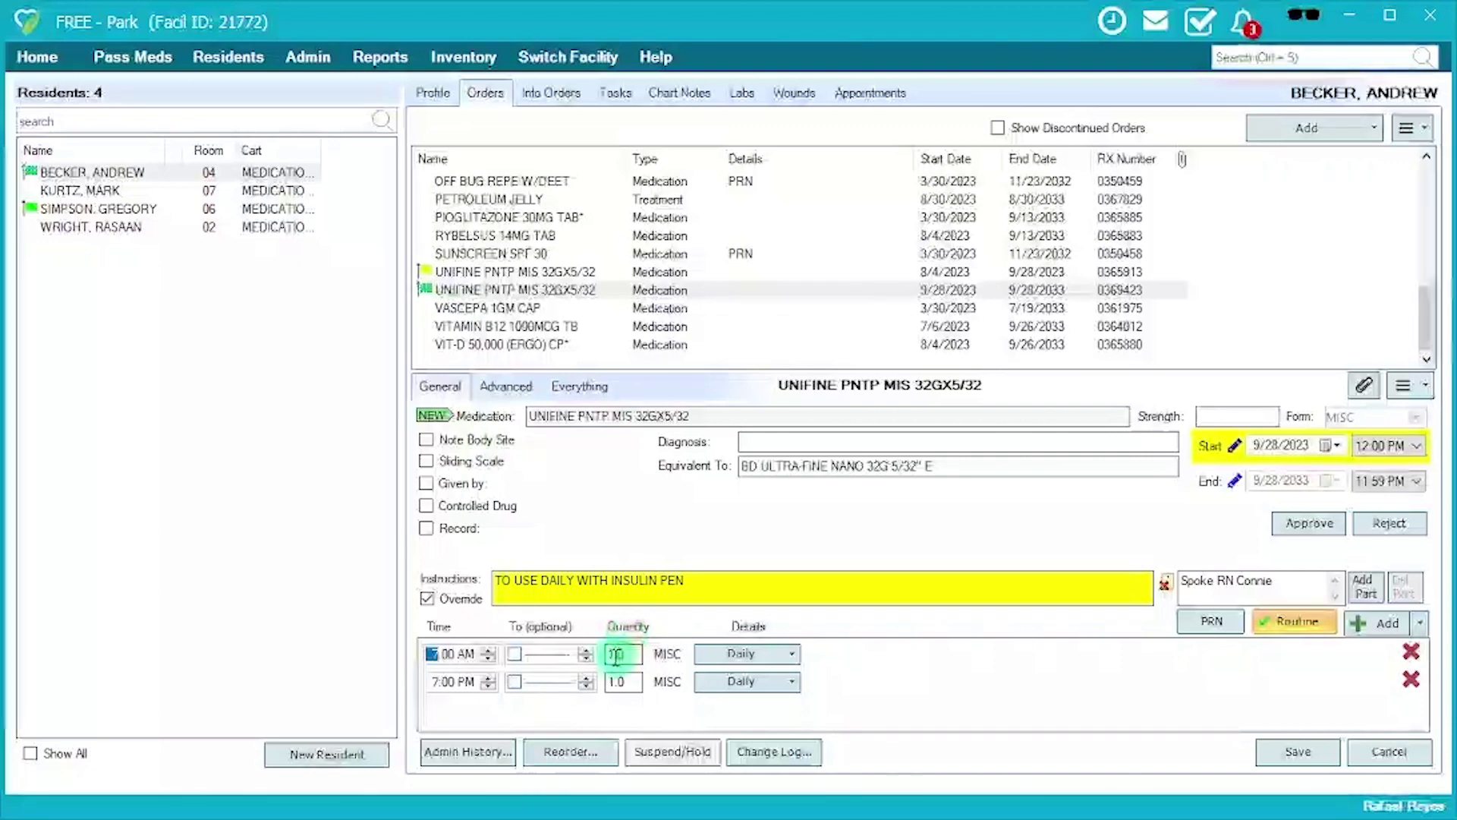
left_click(721, 665)
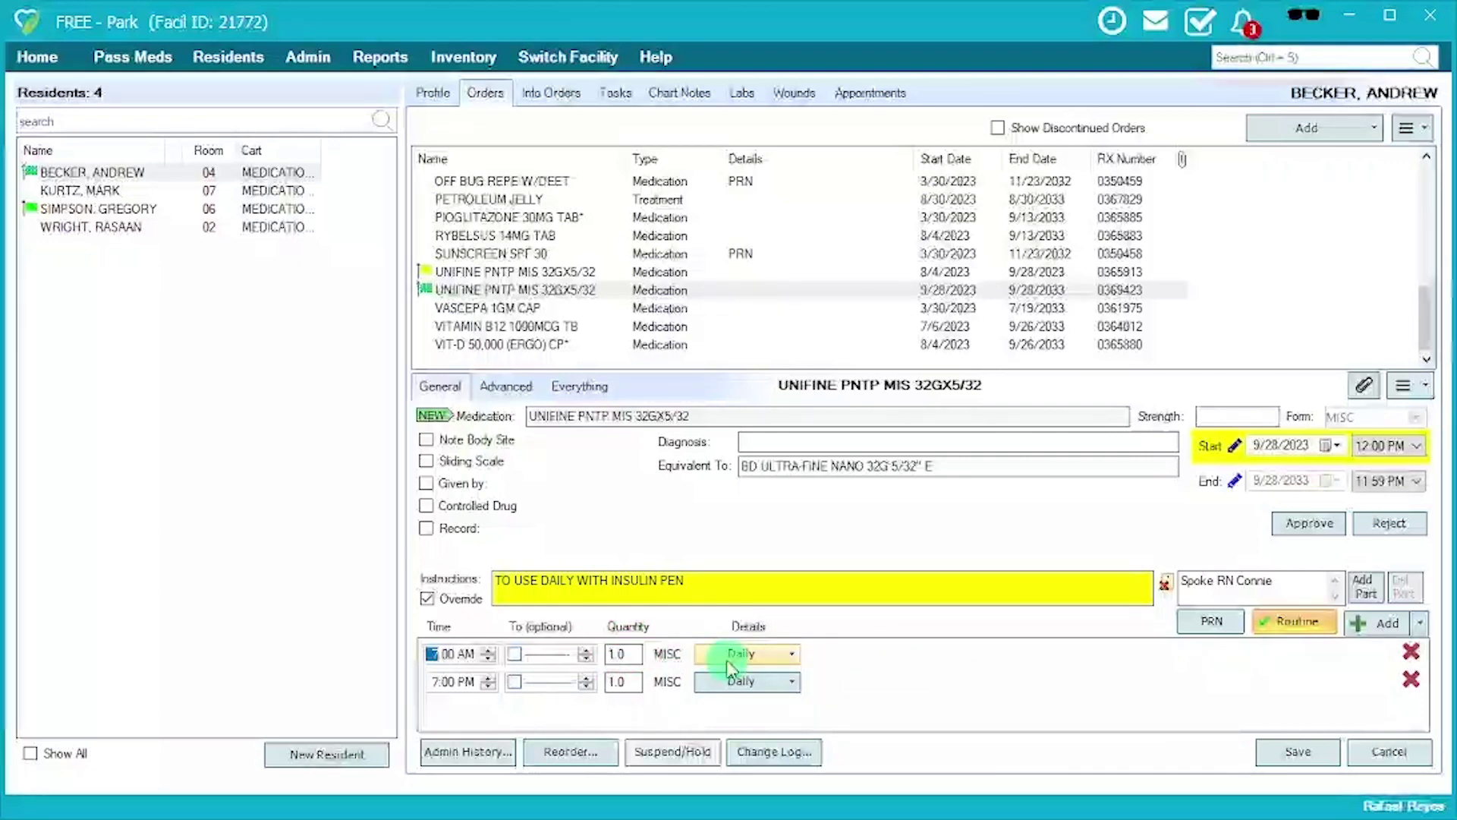
left_click(731, 668)
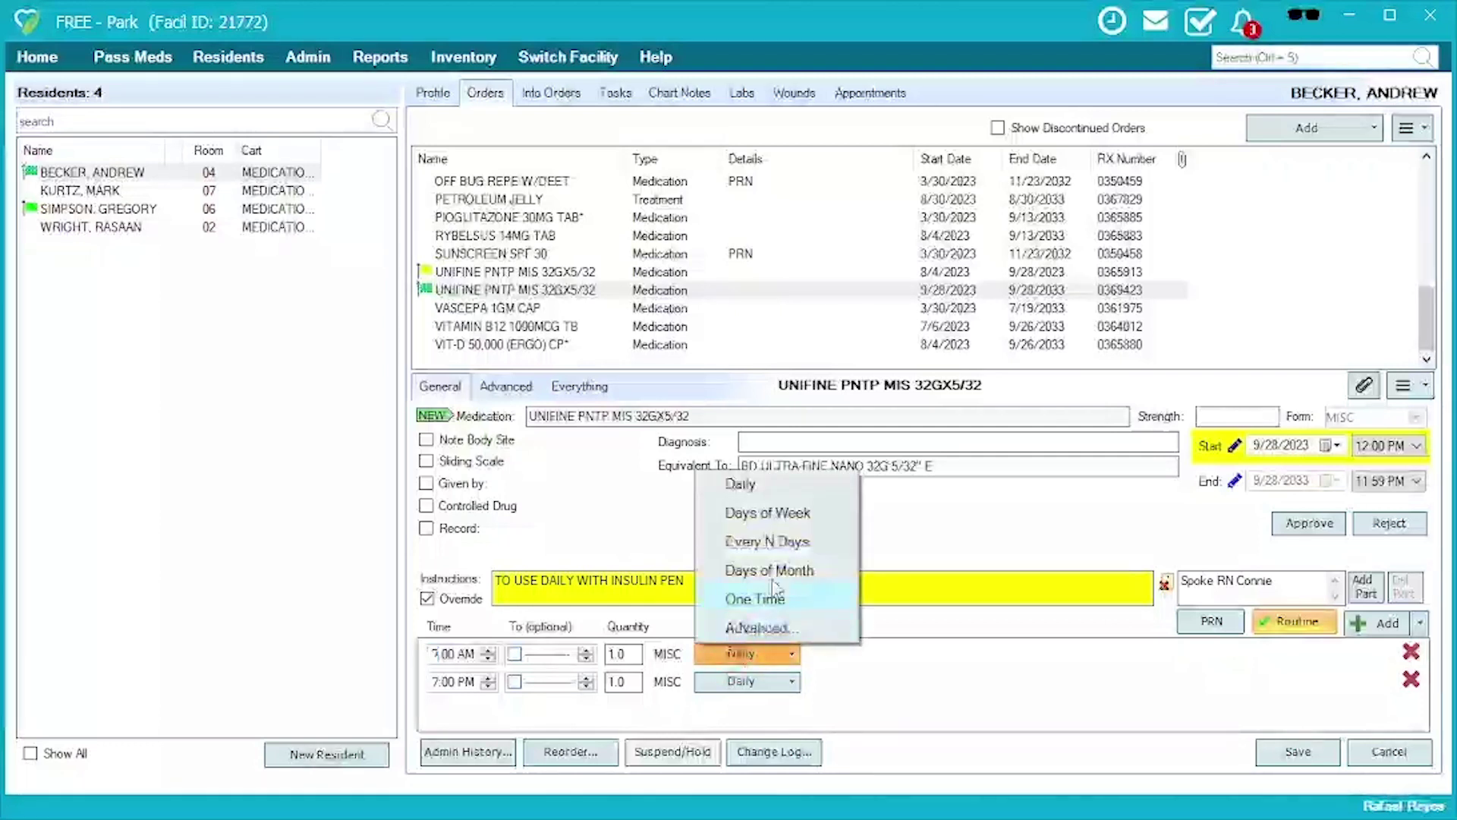
left_click(774, 522)
left_click(861, 656)
left_click(949, 658)
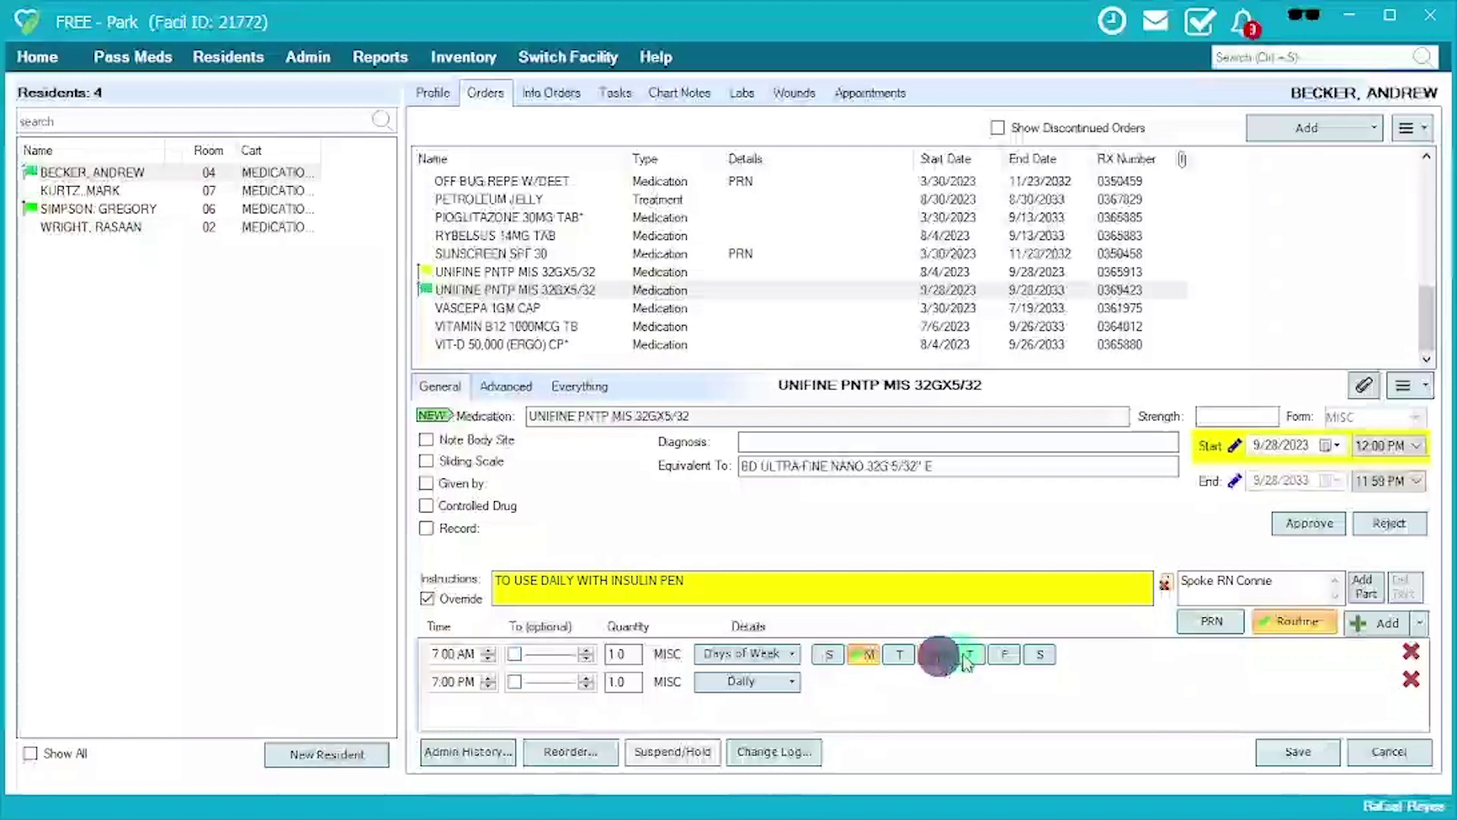
left_click(999, 654)
left_click(781, 653)
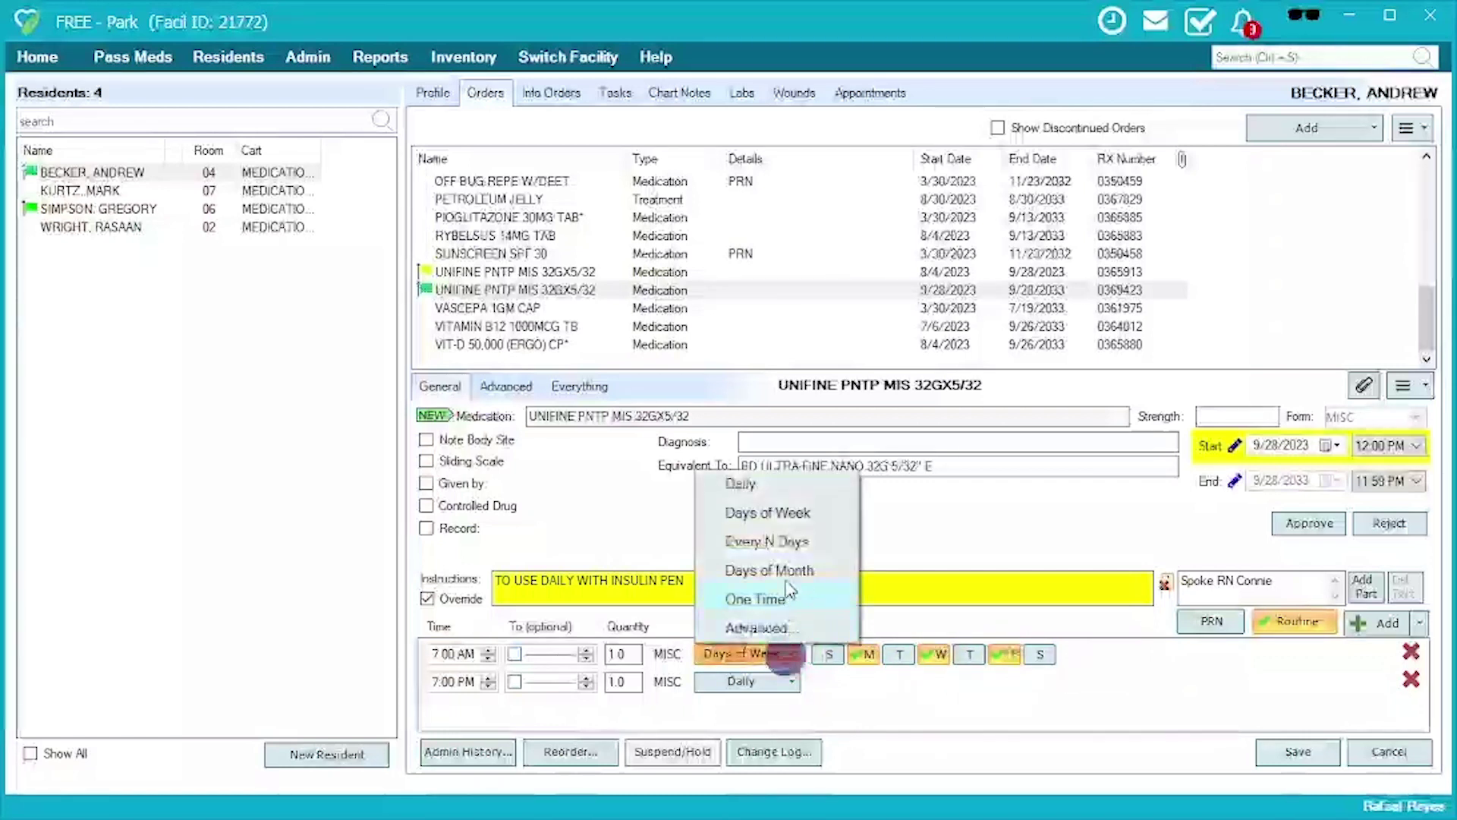
left_click(785, 547)
left_click(872, 654)
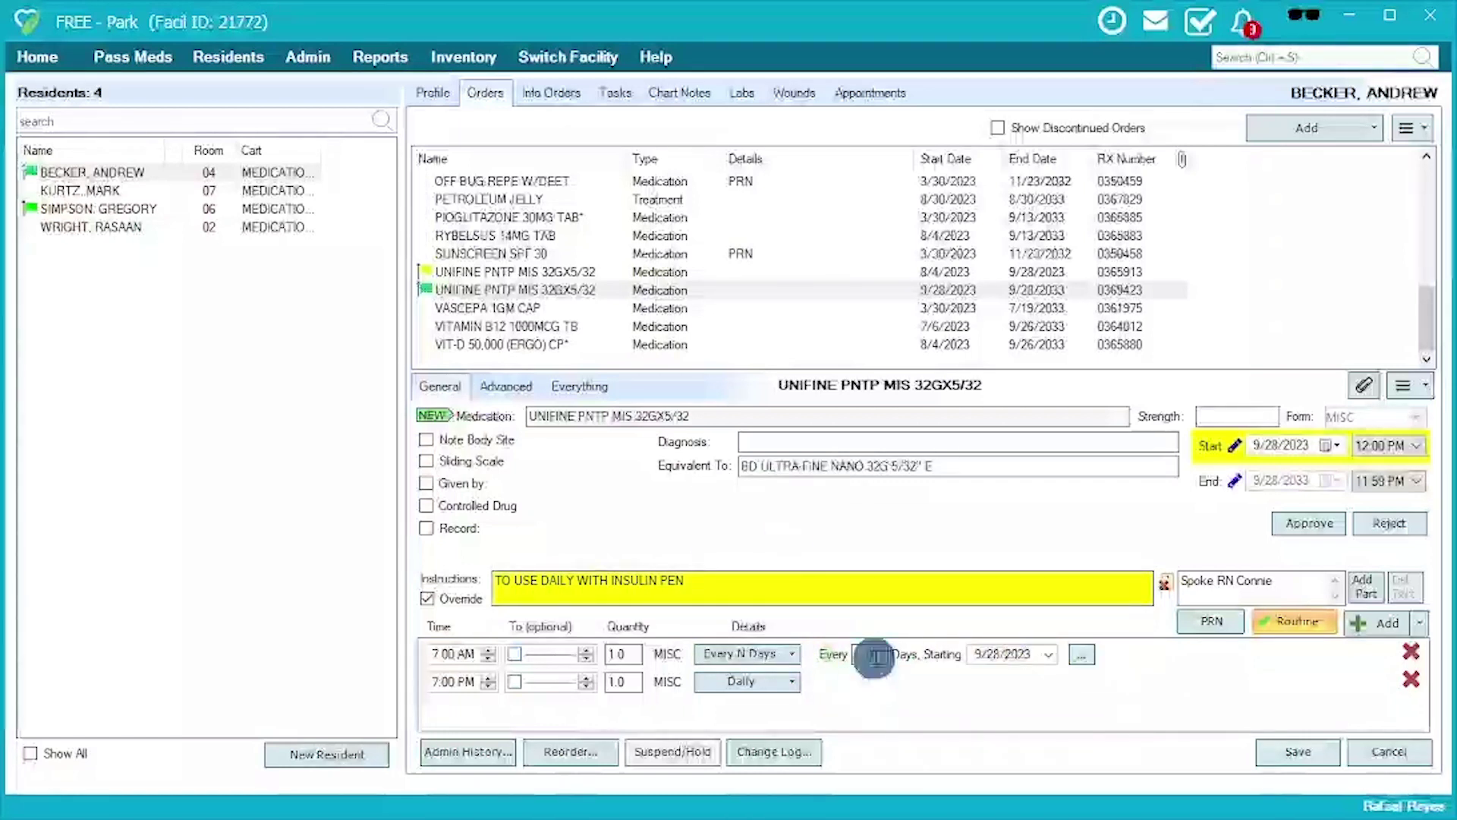
type("3")
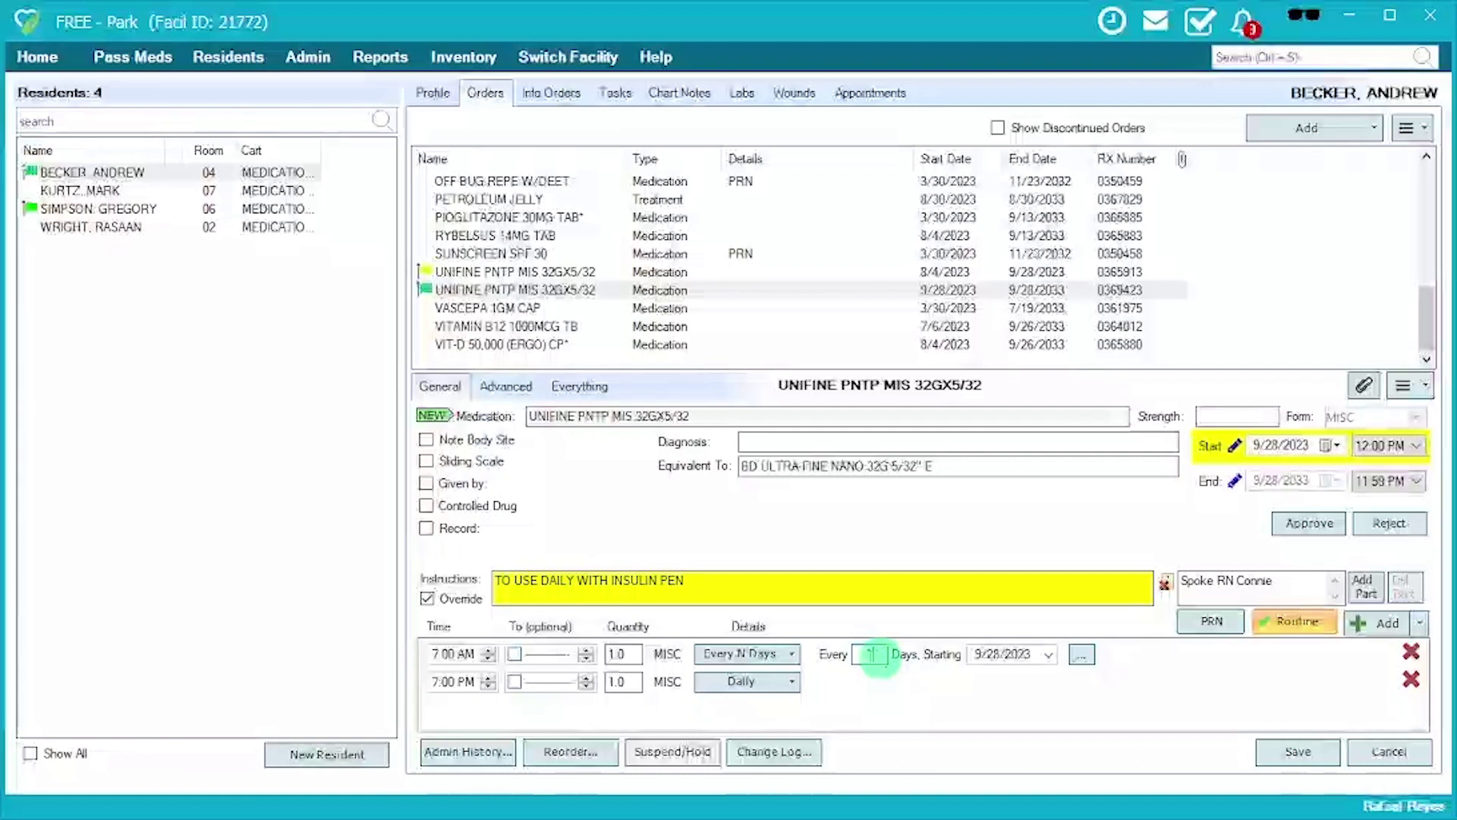
type("4")
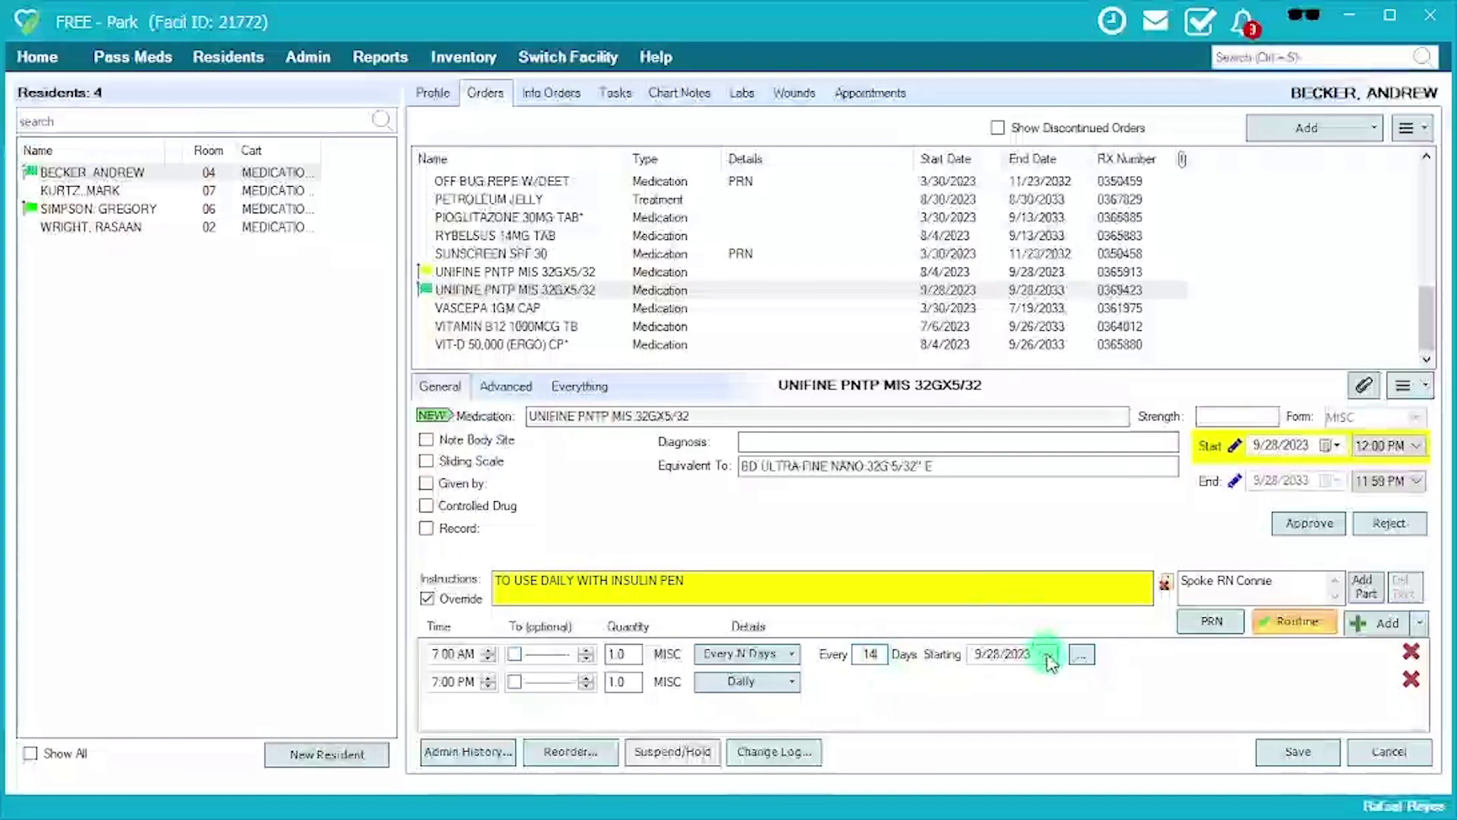
left_click(1050, 655)
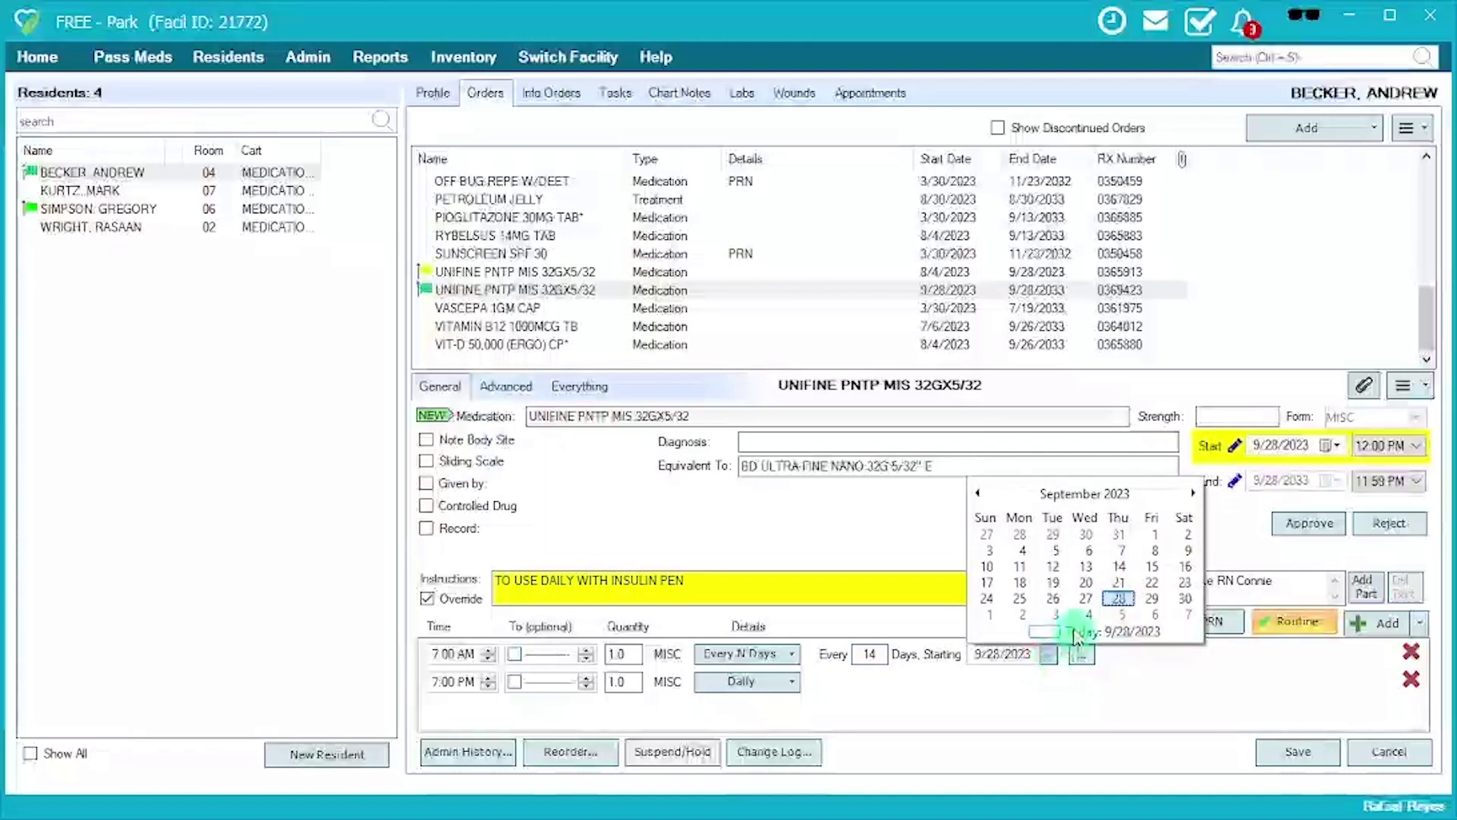
left_click(1021, 600)
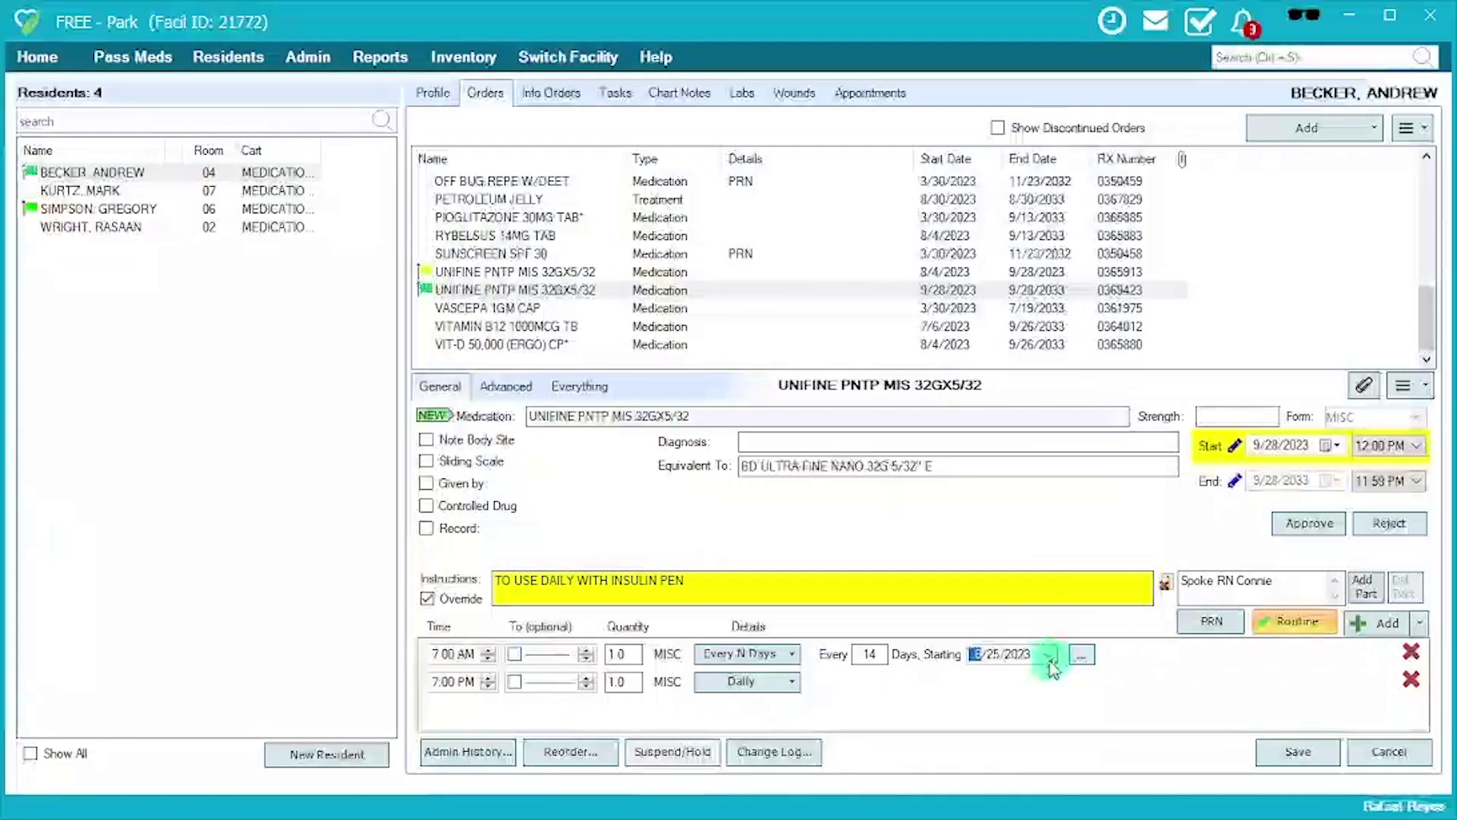
left_click(1048, 654)
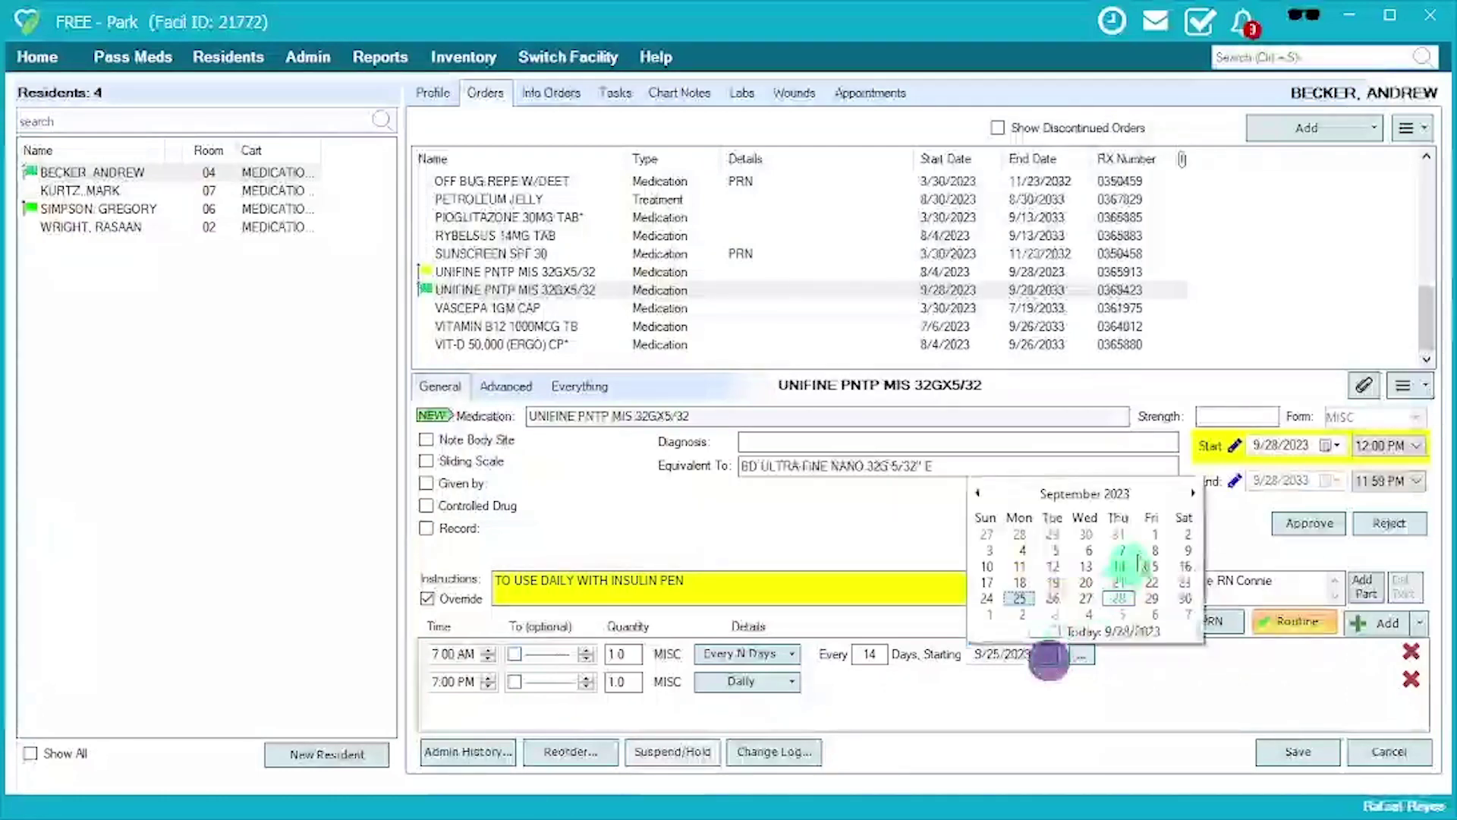
left_click(1124, 684)
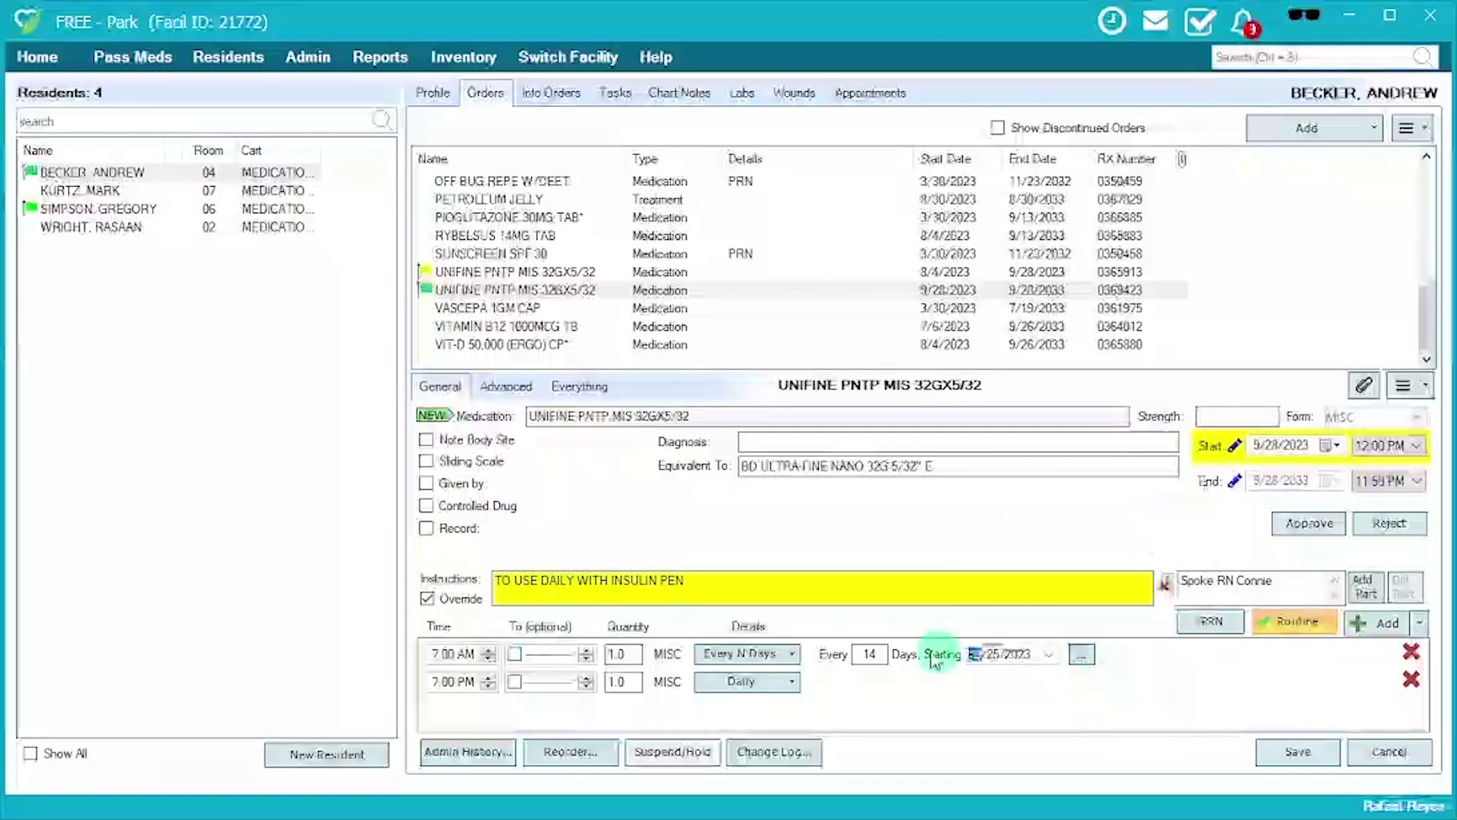
left_click(783, 668)
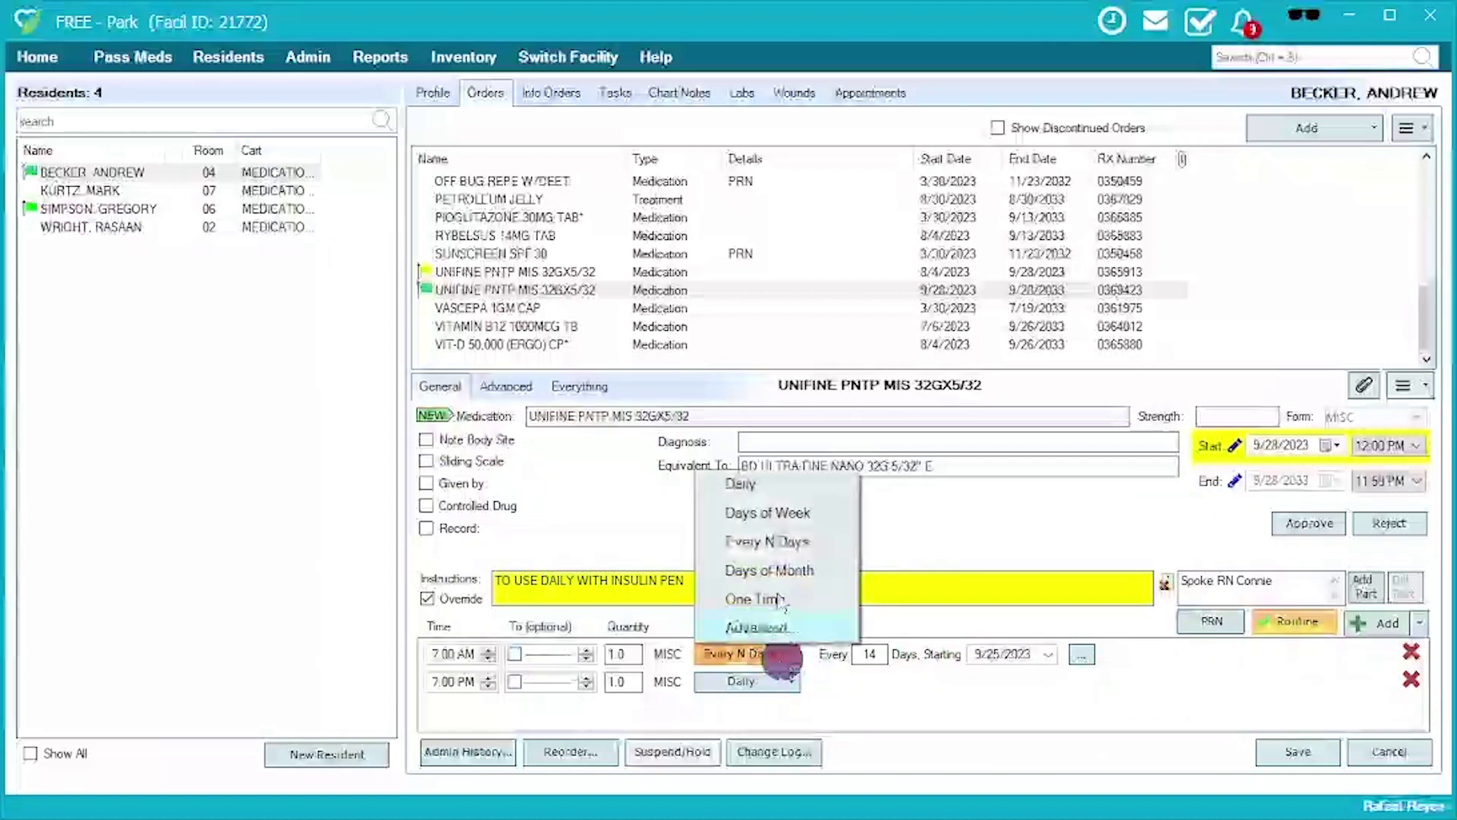
left_click(765, 495)
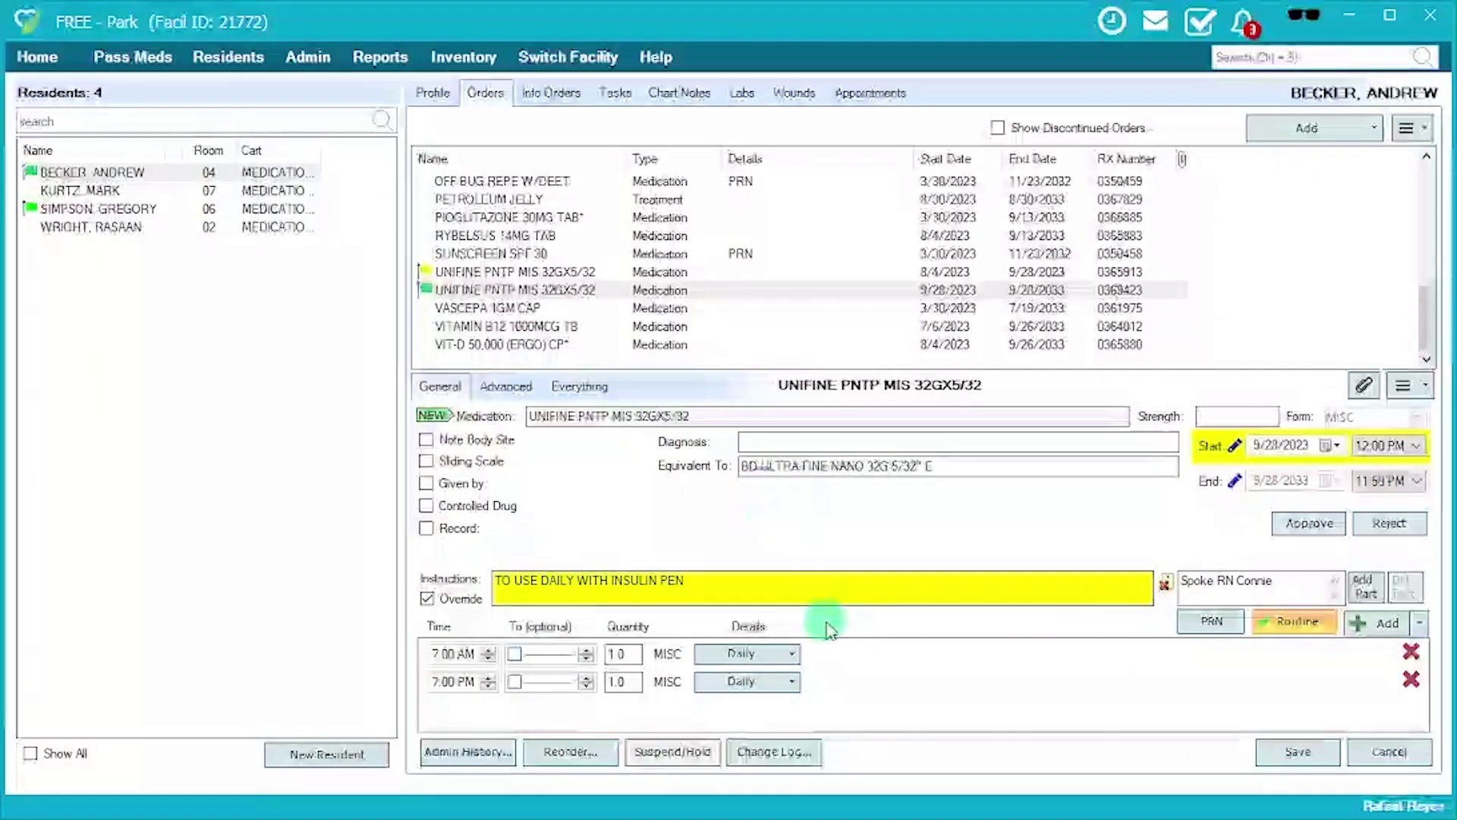
Clear the old time rows and toggle the order to as-needed and back to routine.
left_click(1370, 635)
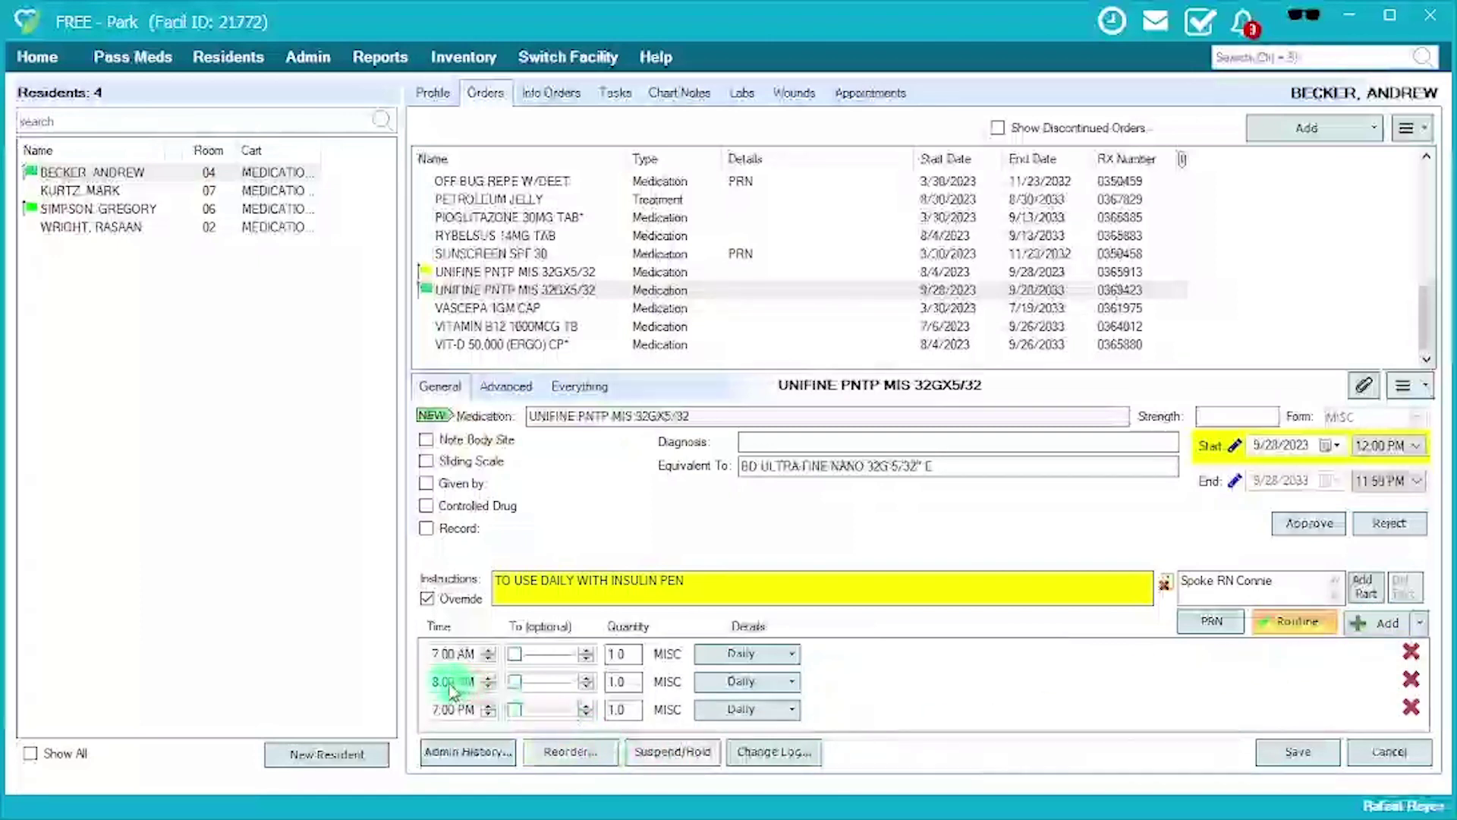
left_click(1411, 680)
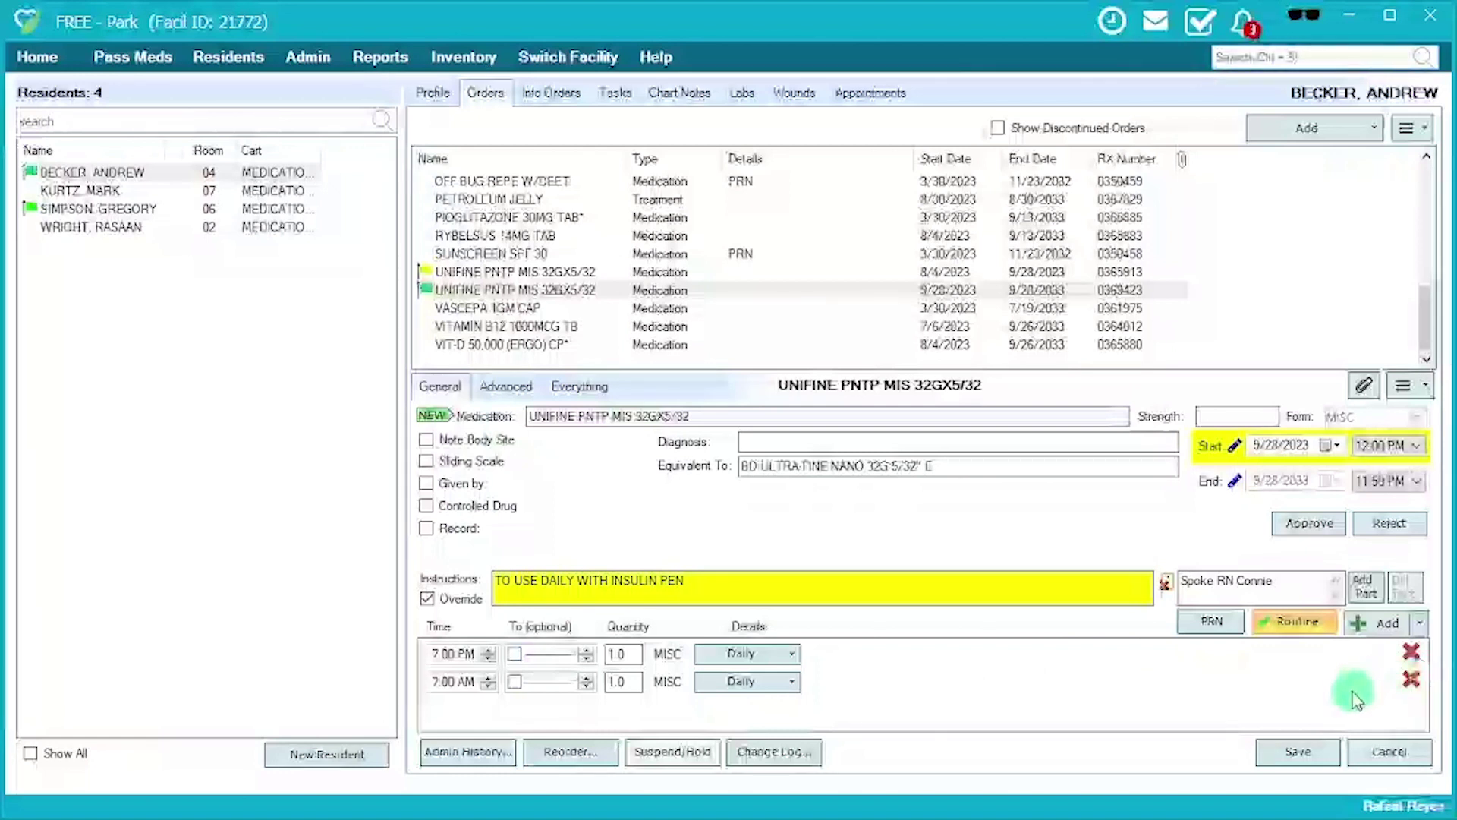
left_click(1302, 632)
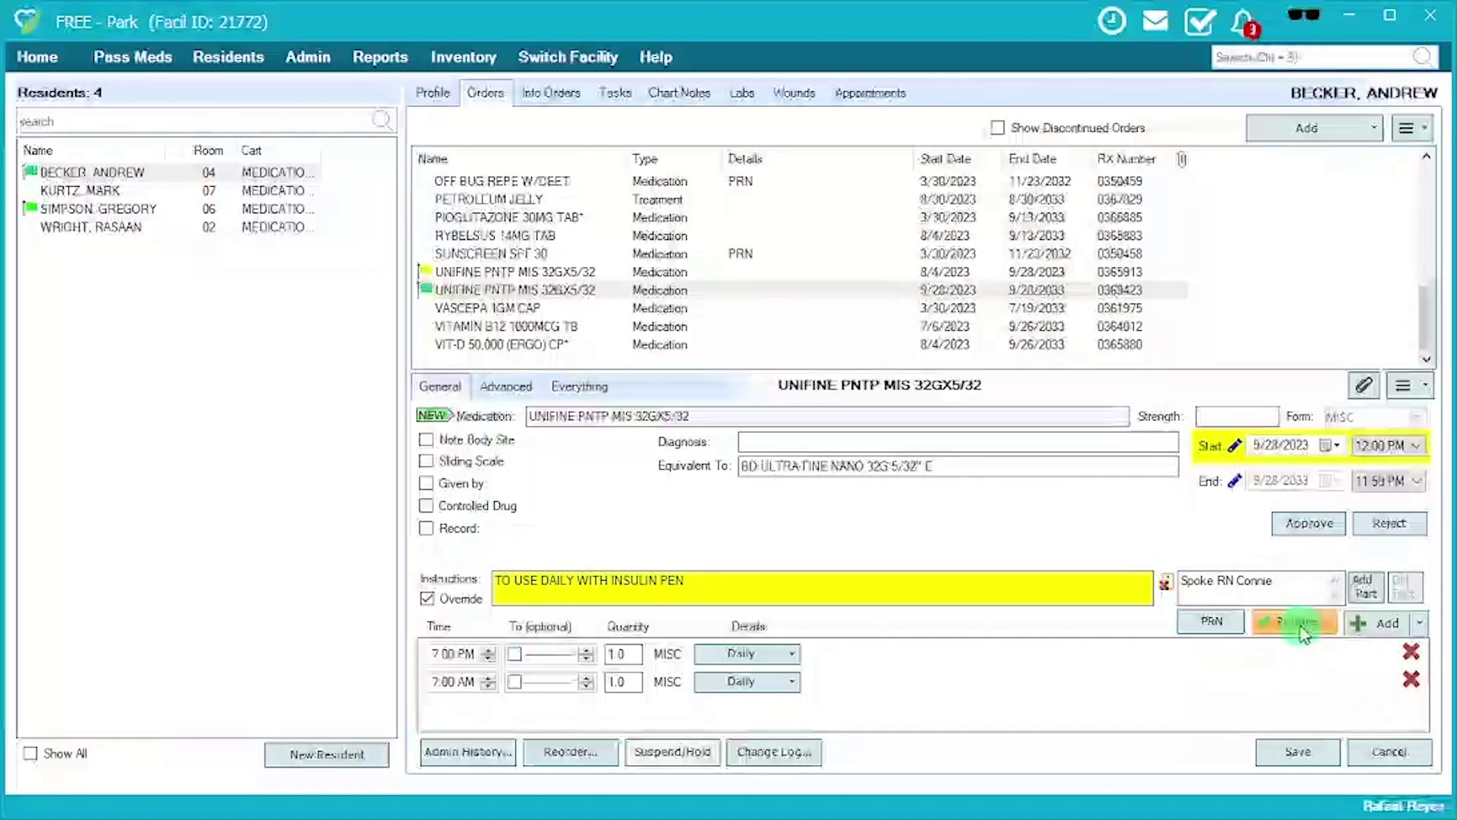
left_click(1217, 629)
left_click(1202, 630)
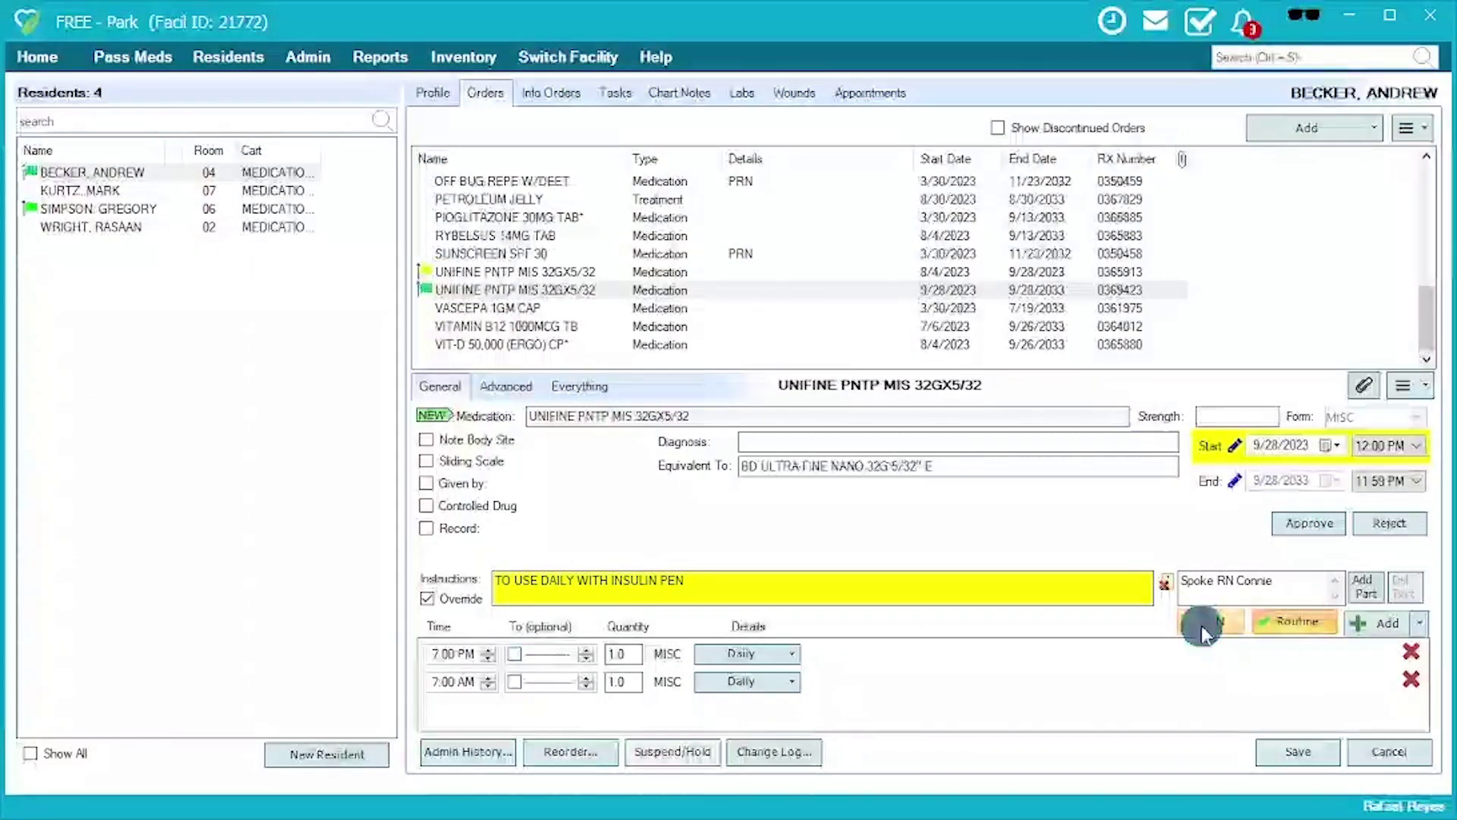
left_click(1313, 640)
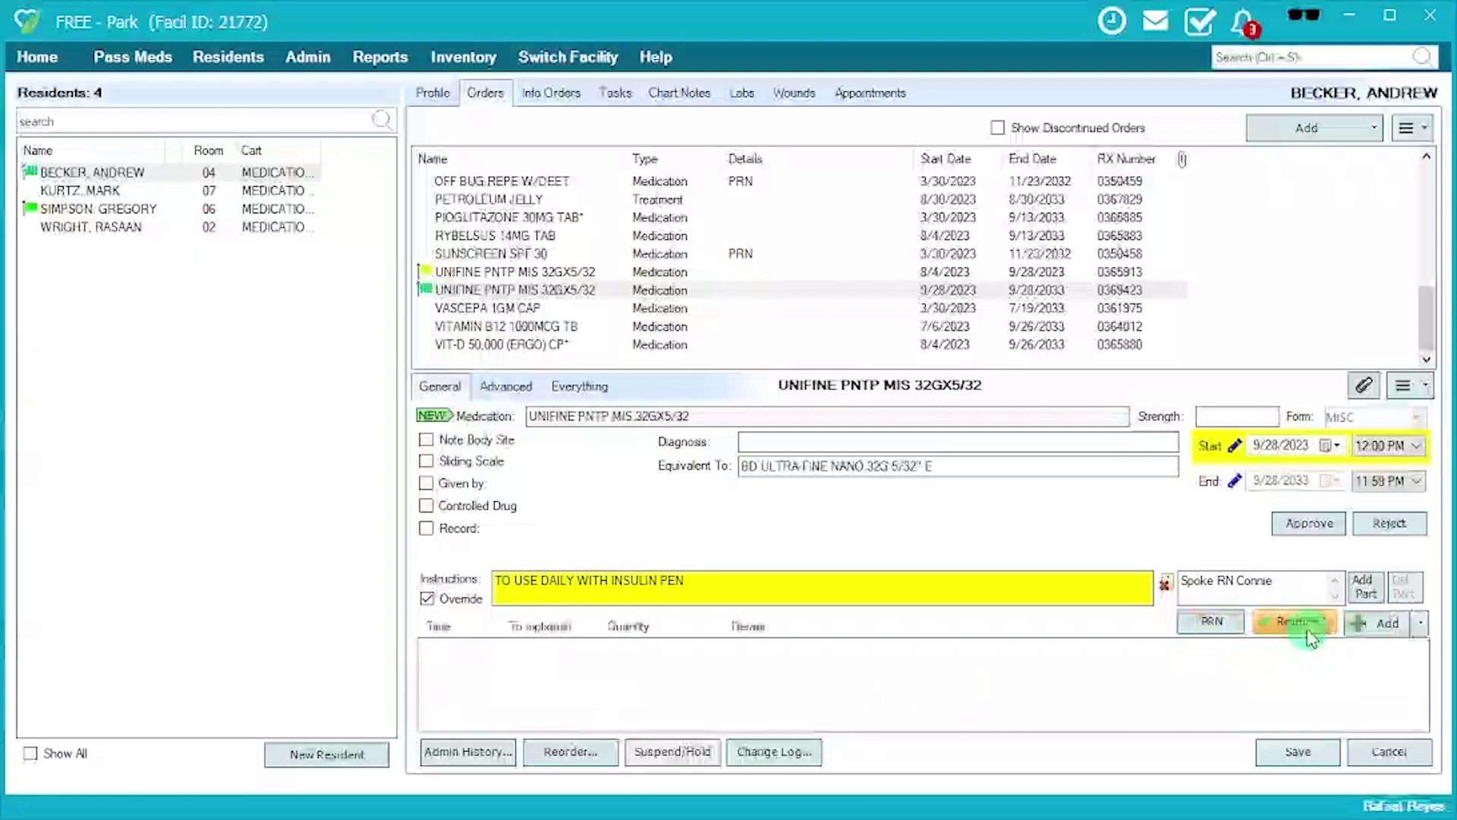
Add two administration time rows and set them to 7:00 AM and 7:00 PM.
left_click(1377, 624)
left_click(1378, 624)
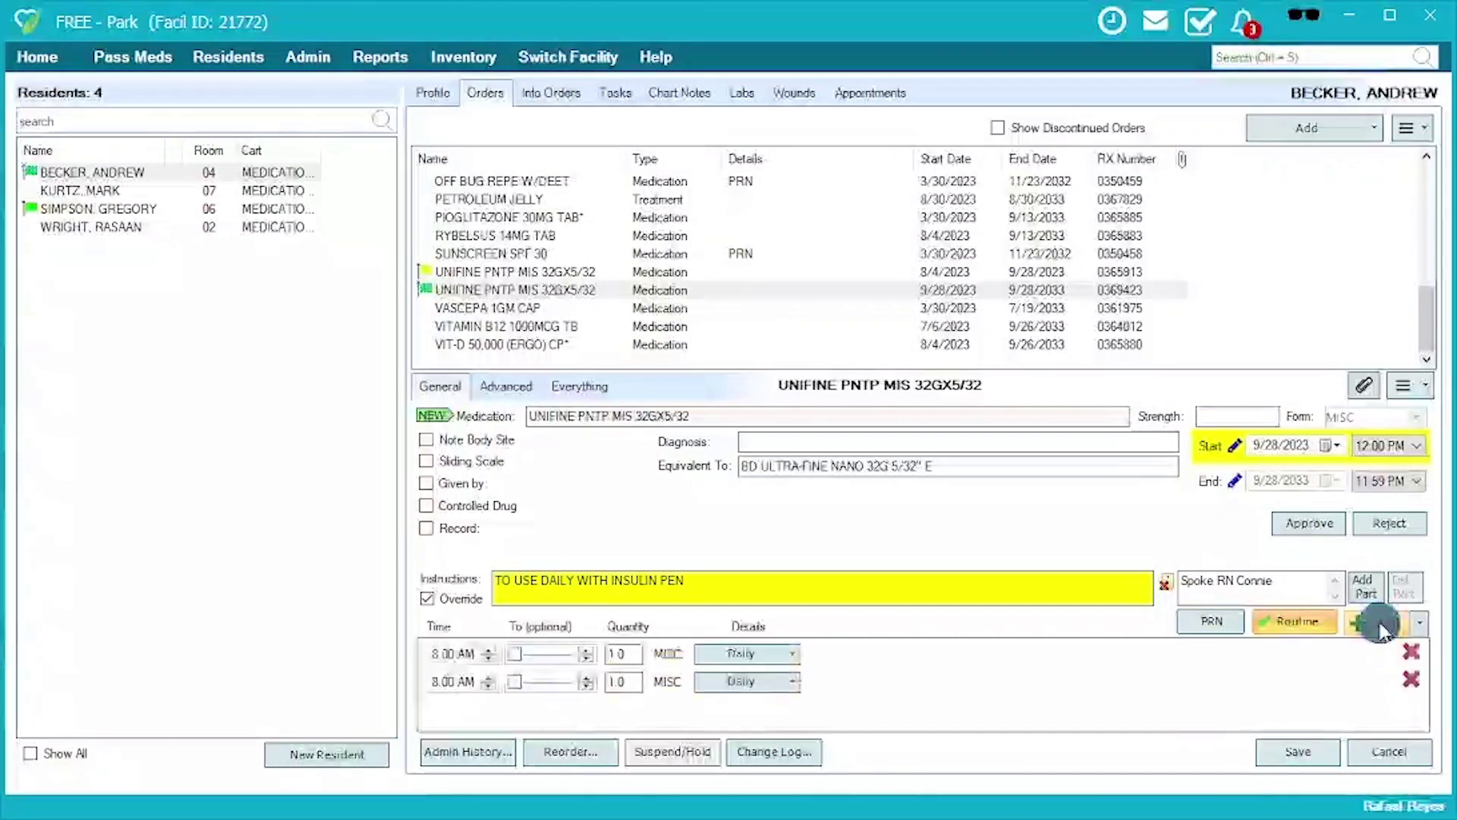
left_click(436, 659)
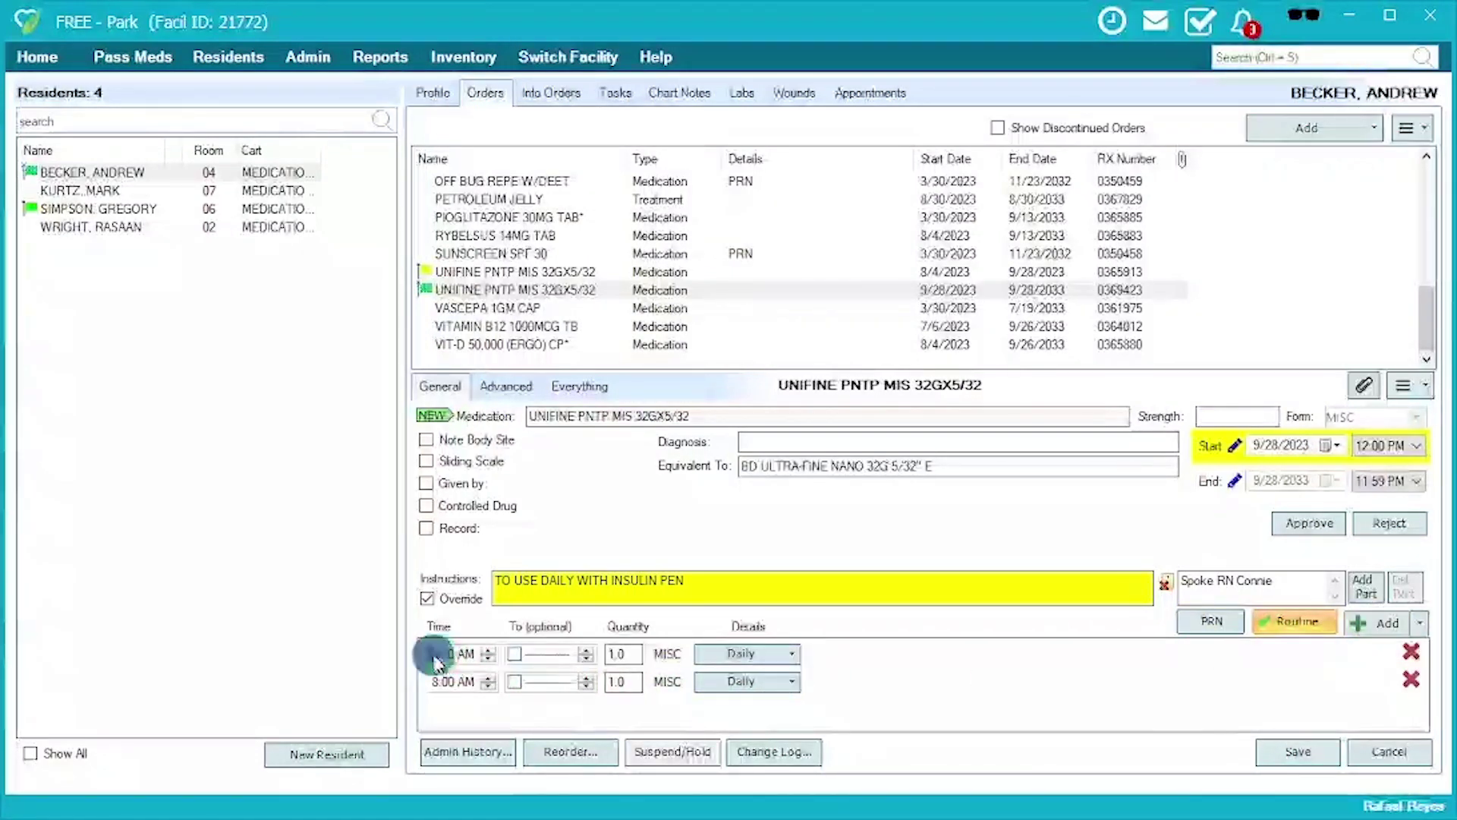
type("7")
left_click(442, 683)
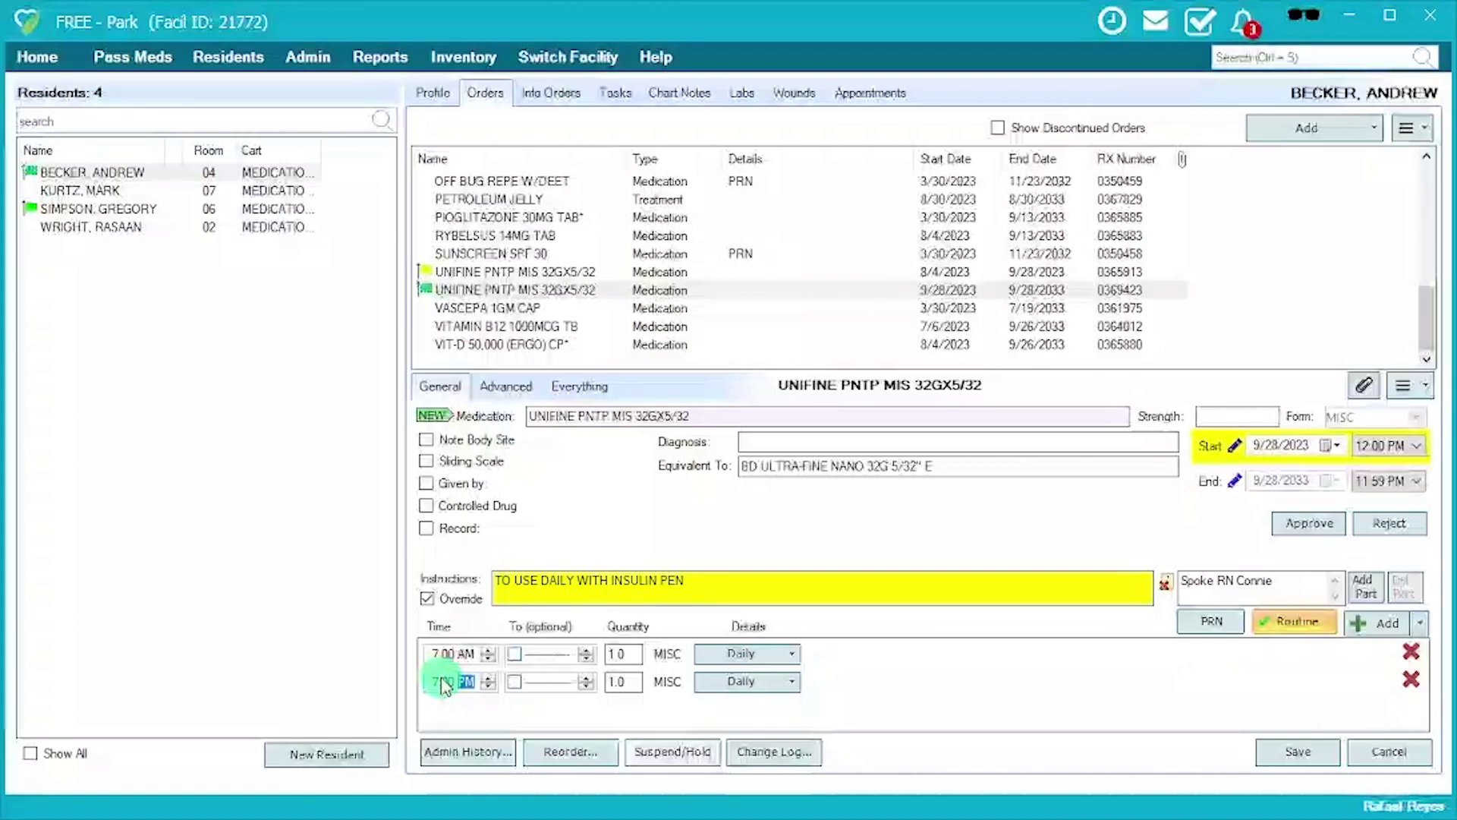
Enable vitals recording with BP as the first vital and BG as the second.
left_click(445, 531)
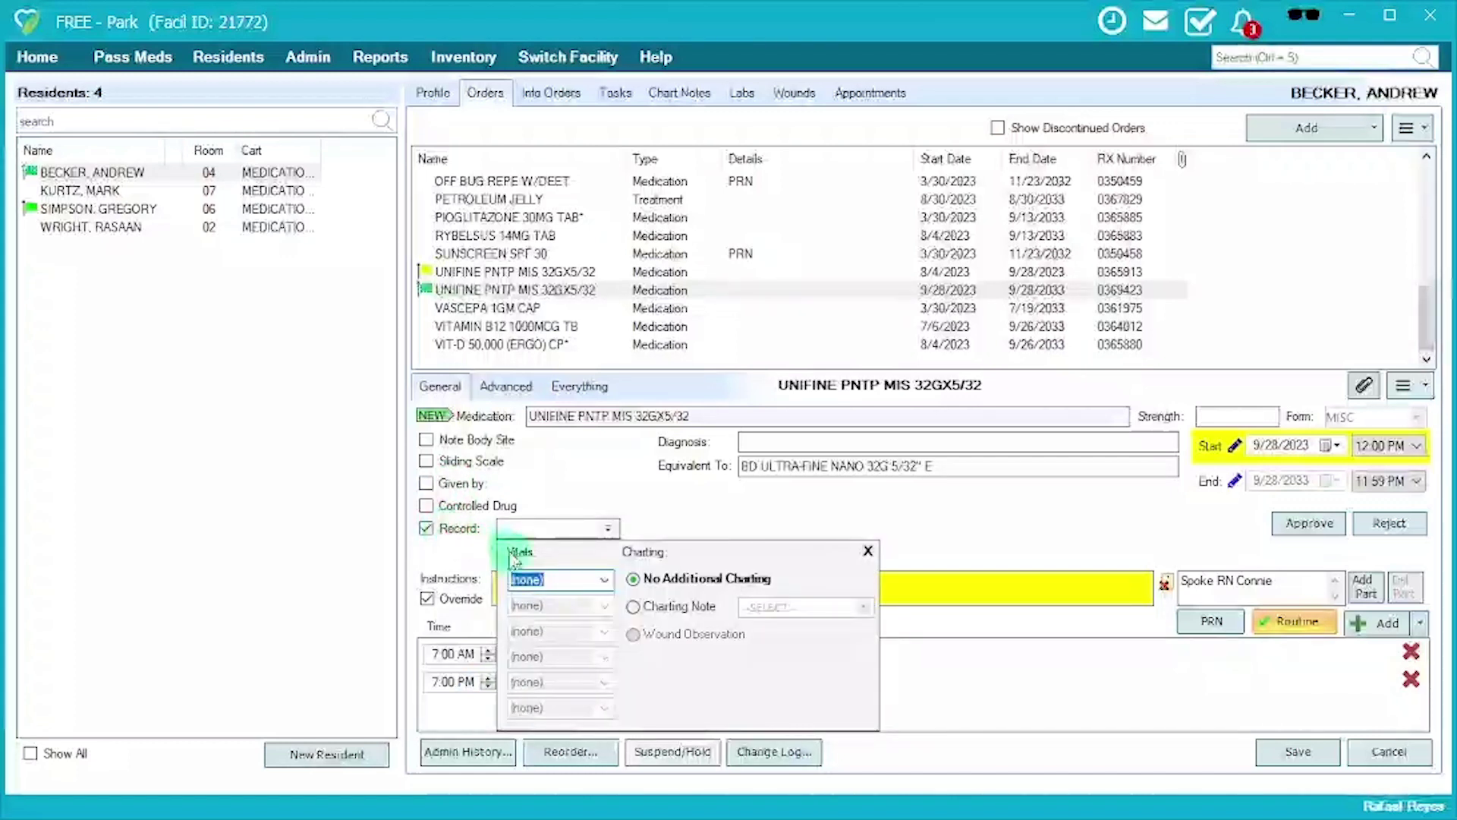
left_click(604, 579)
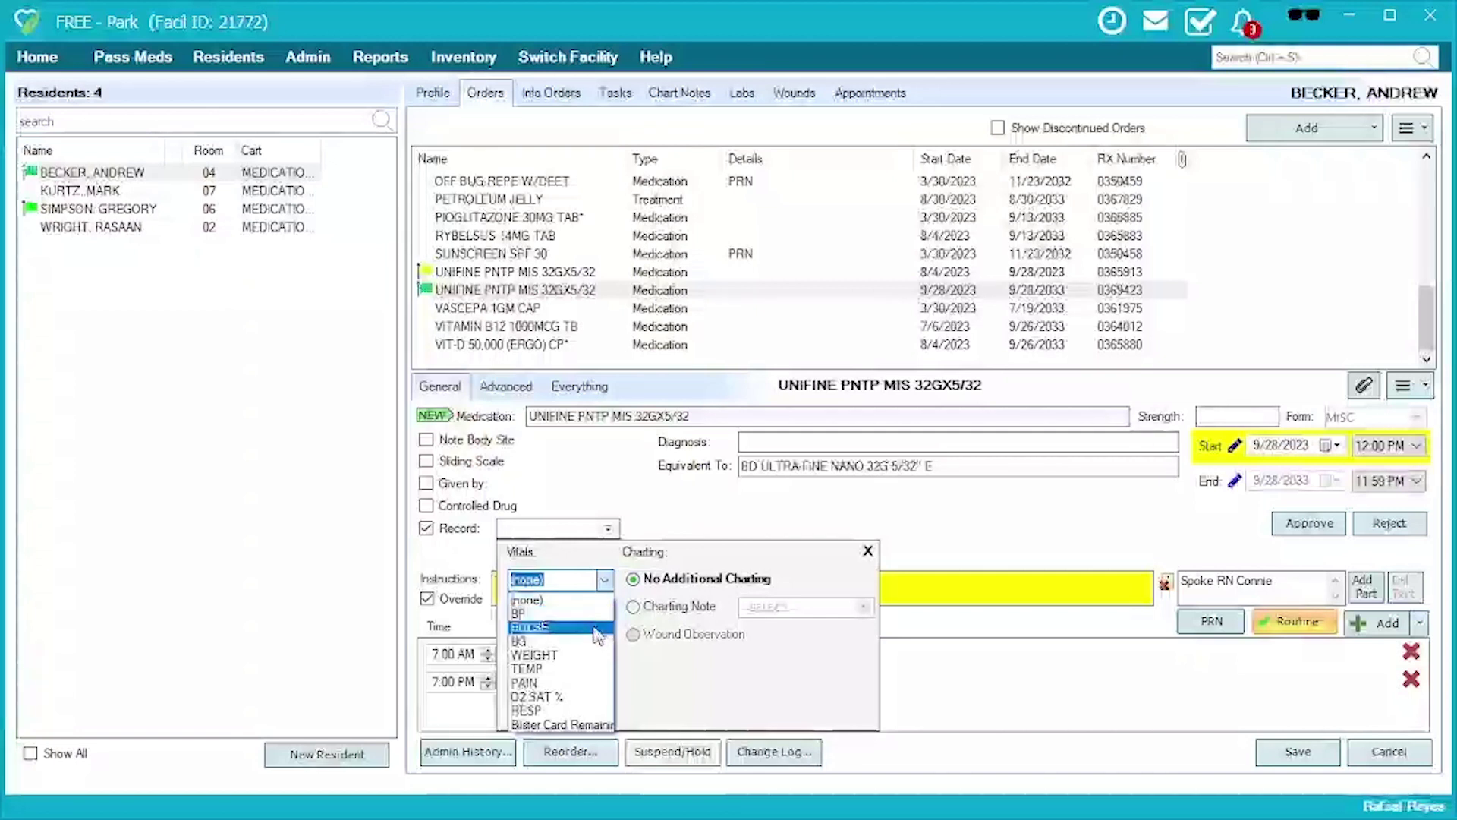
left_click(576, 613)
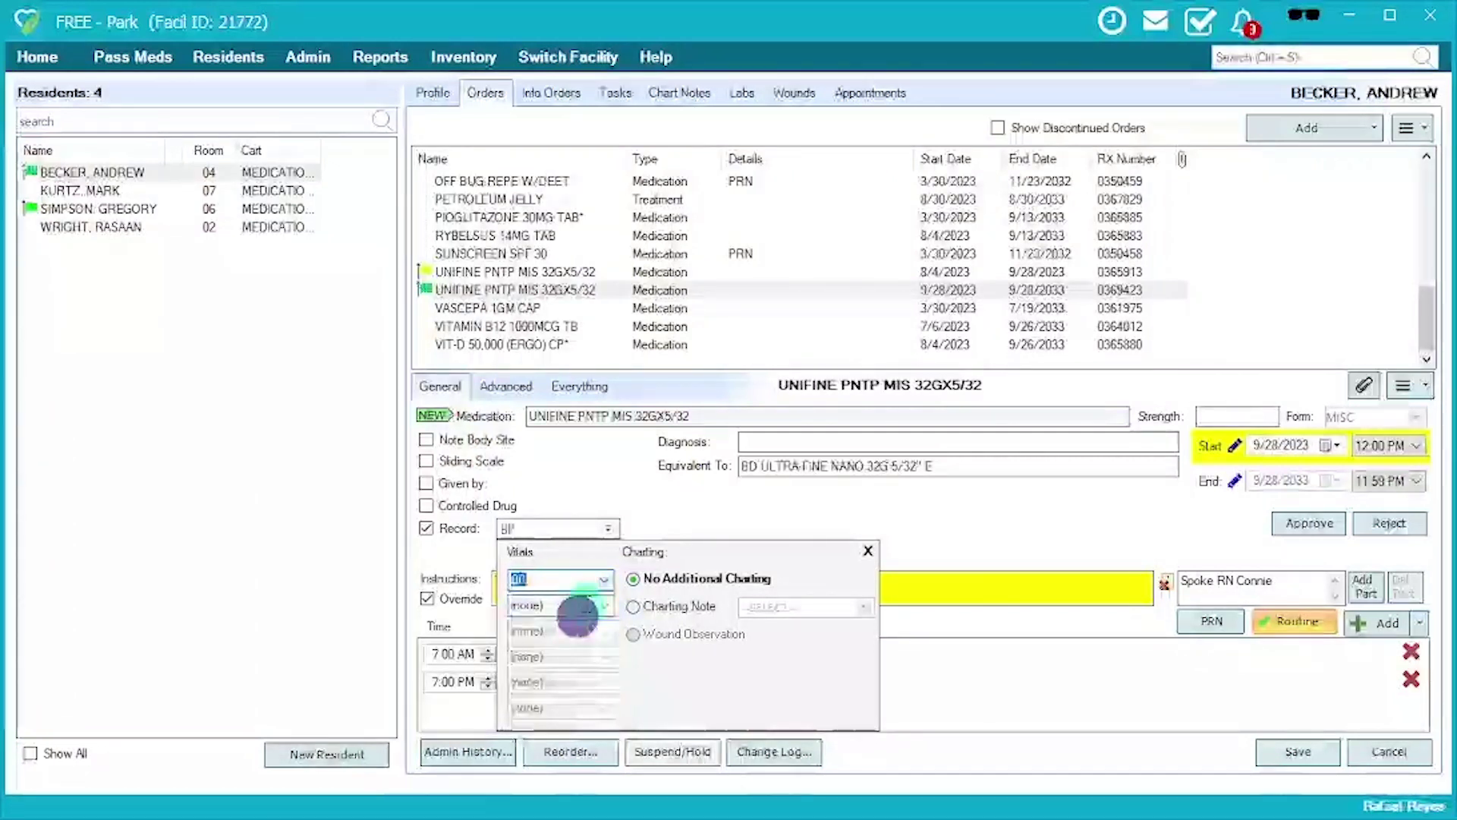
left_click(604, 605)
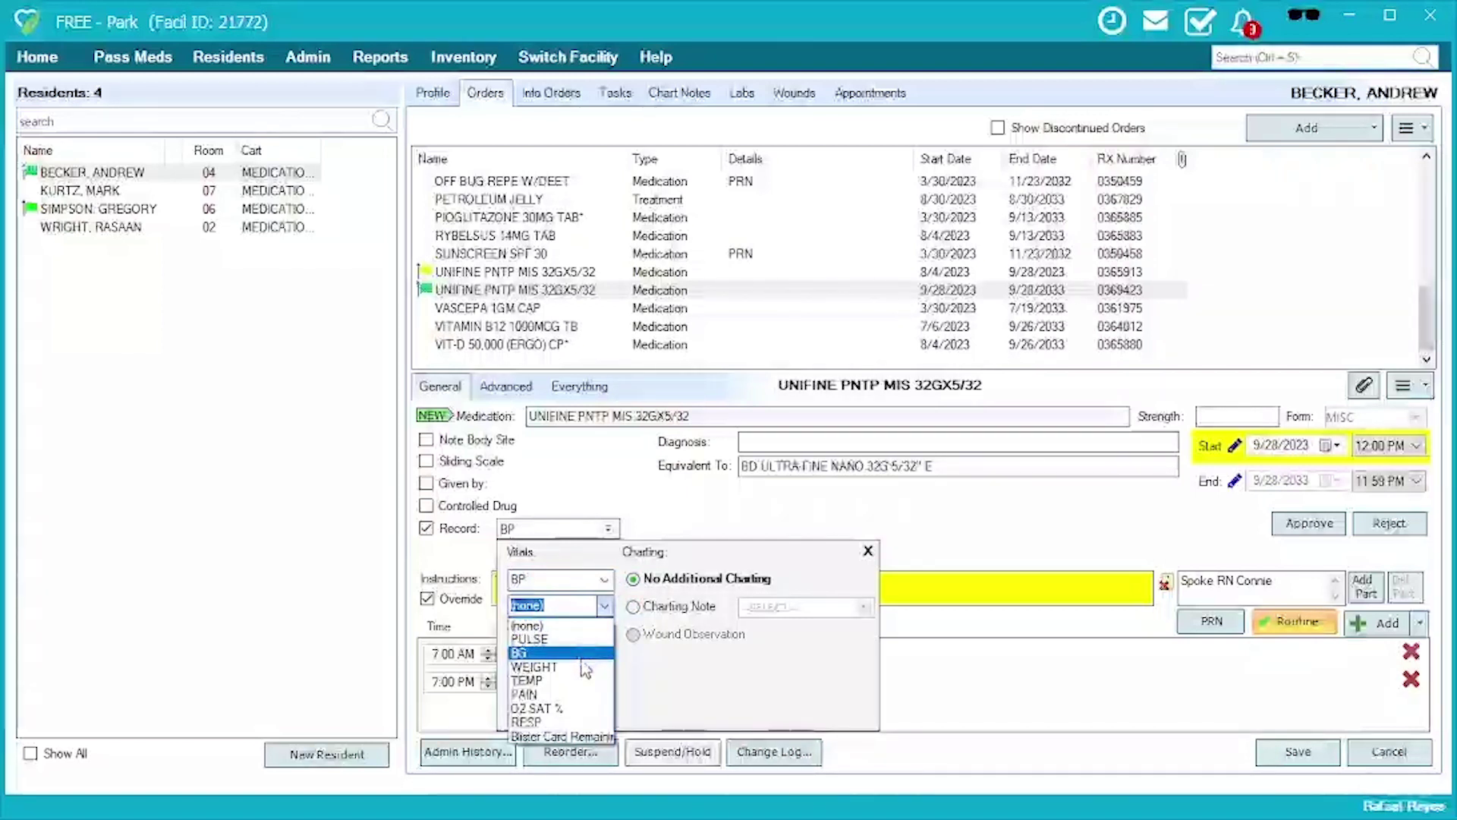
left_click(575, 658)
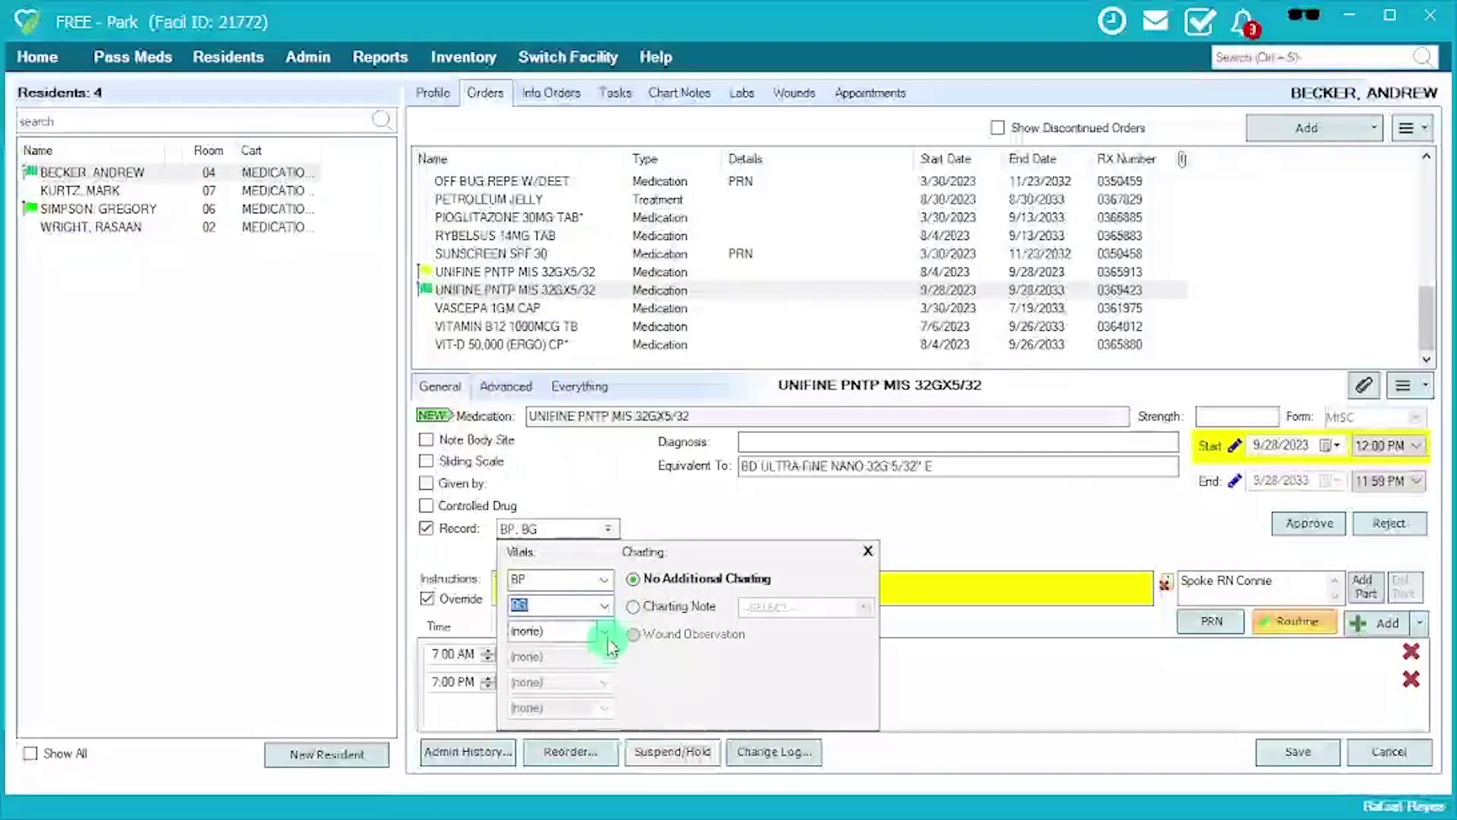
left_click(935, 535)
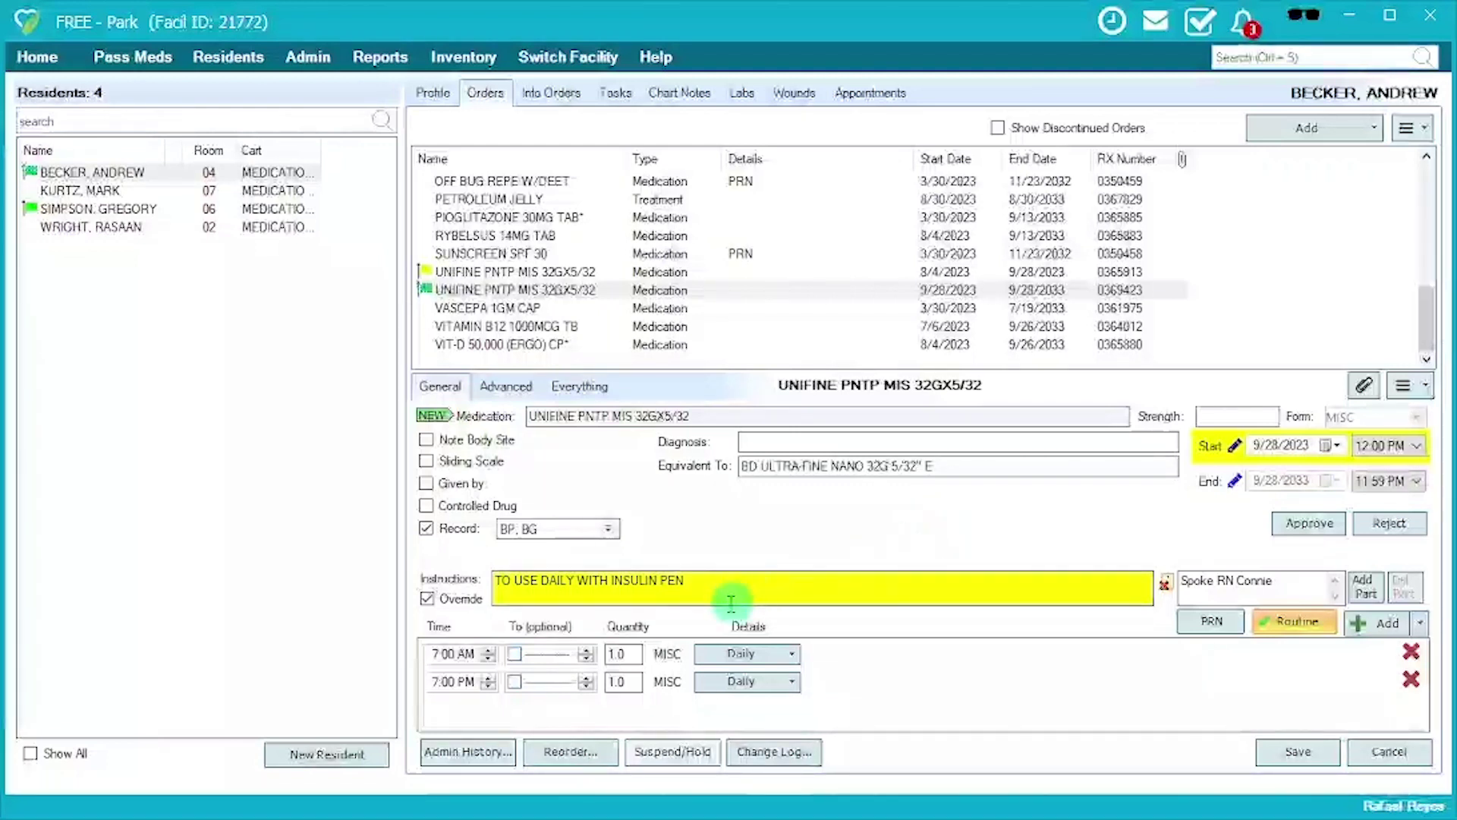
Add a new line to the instructions and mark the order as a Controlled Drug.
left_click(707, 593)
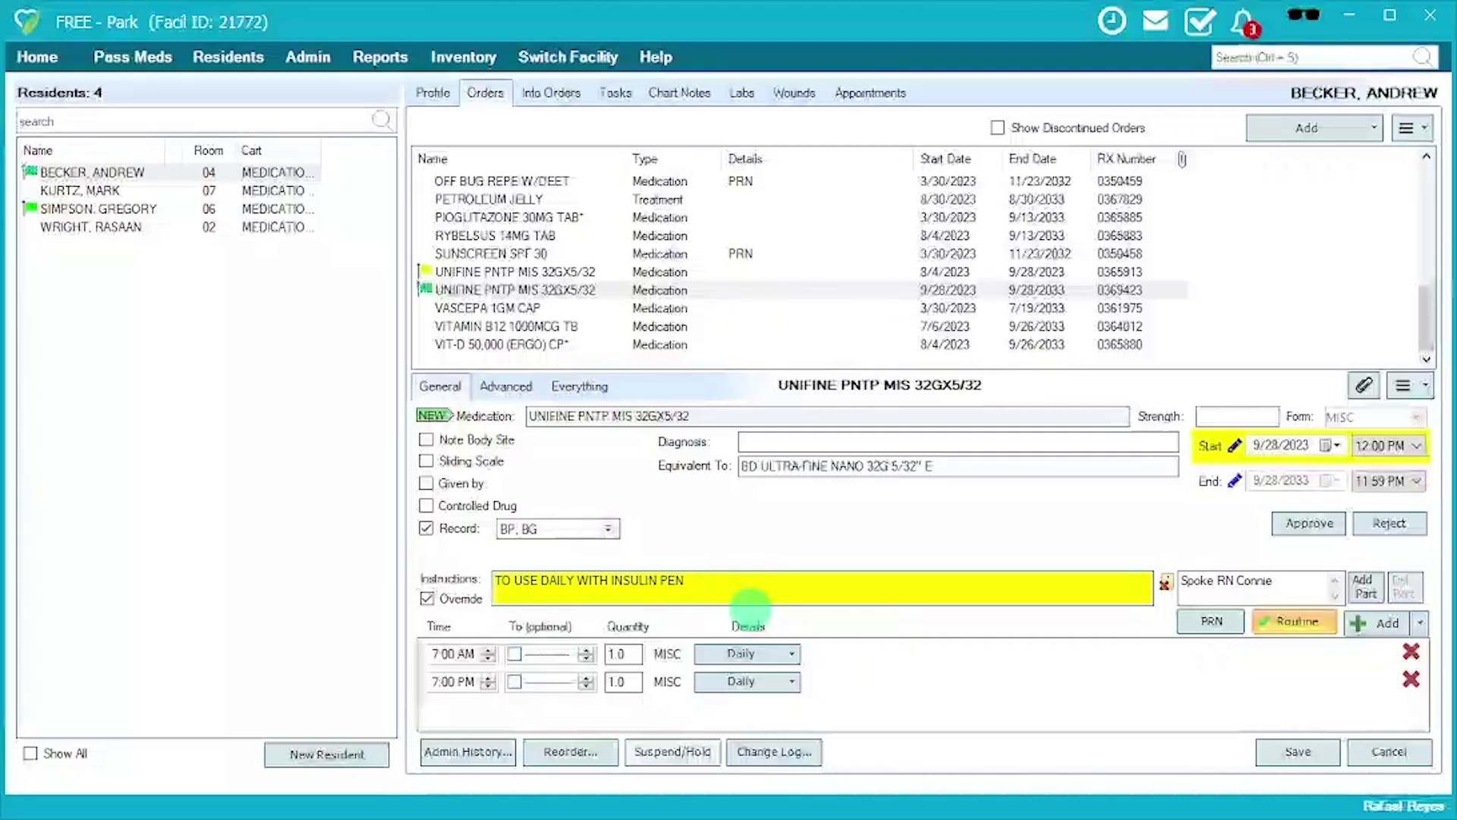
key("Return")
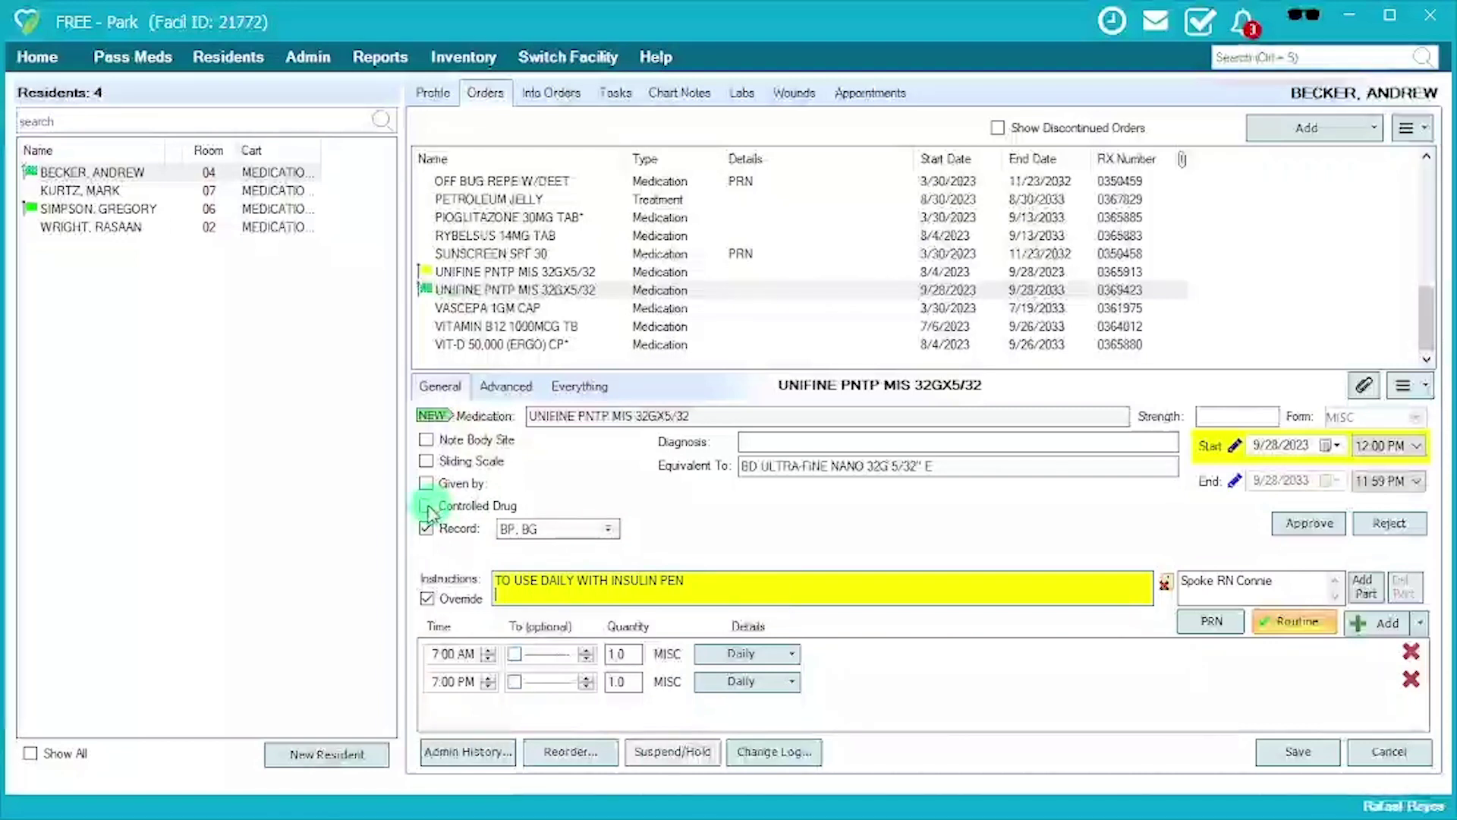
left_click(427, 506)
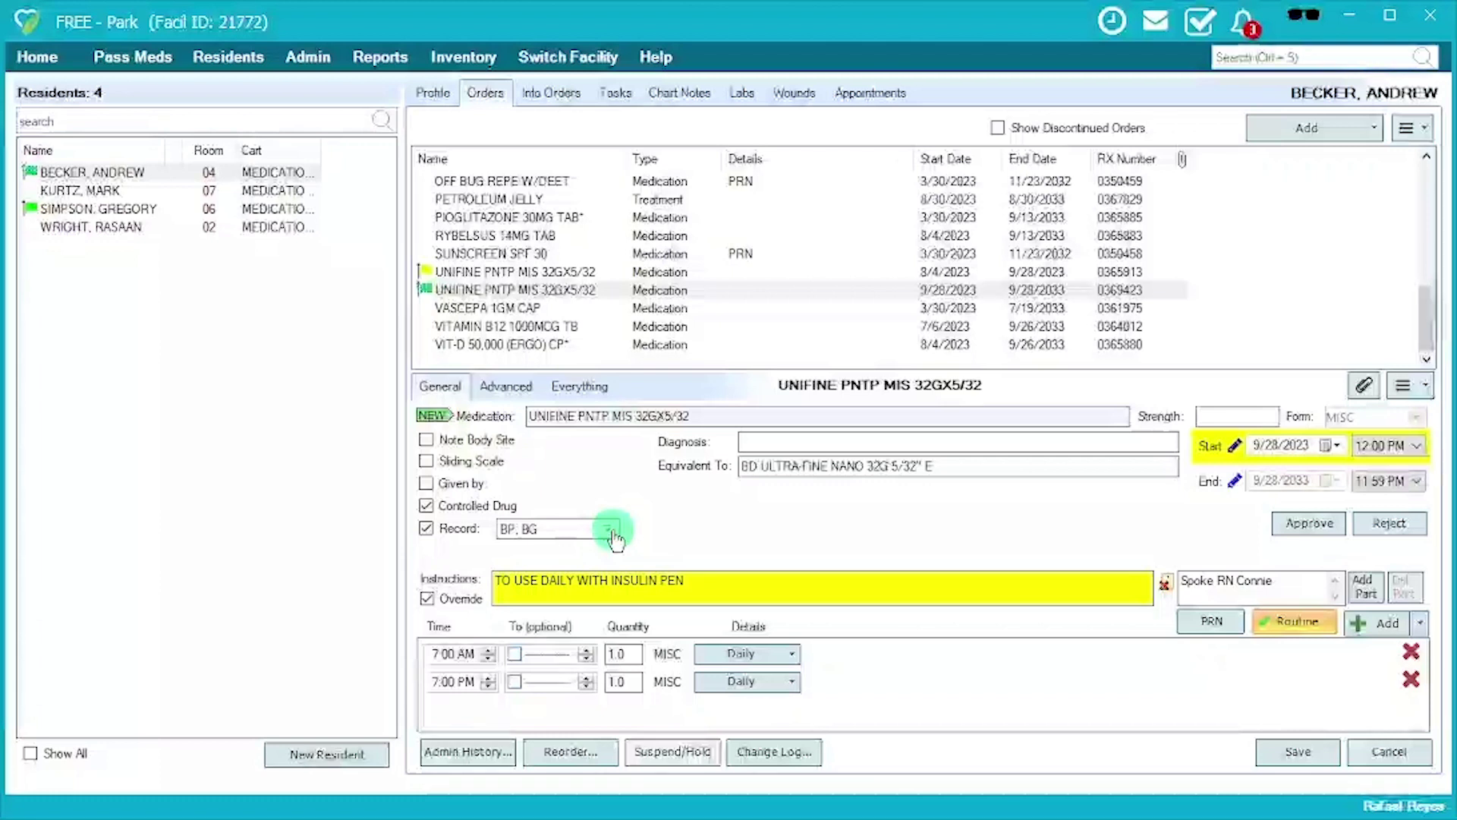
Add Blister Card Remaining as a third recorded item and re-check Controlled Drug.
left_click(612, 531)
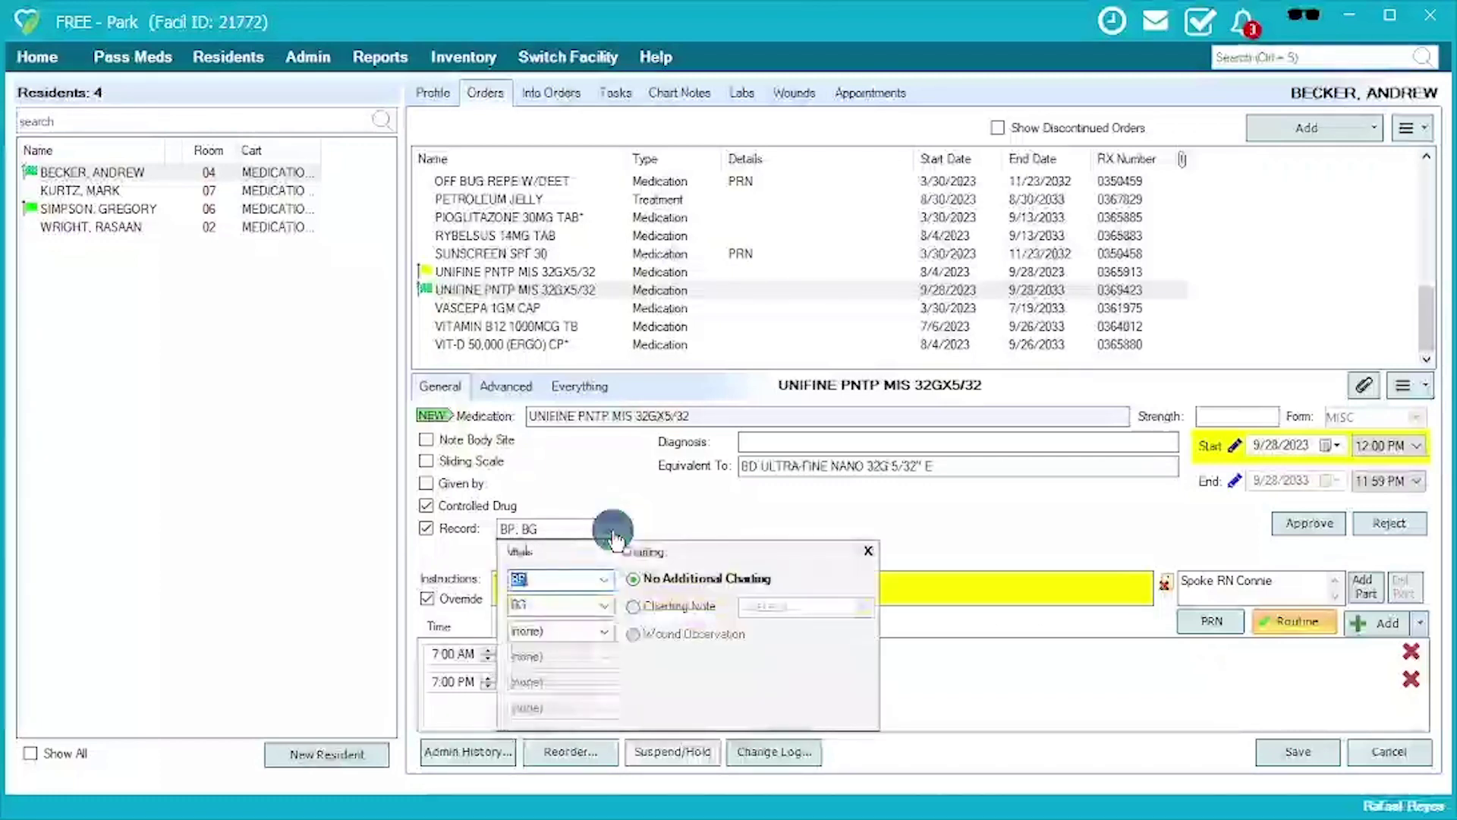
left_click(603, 631)
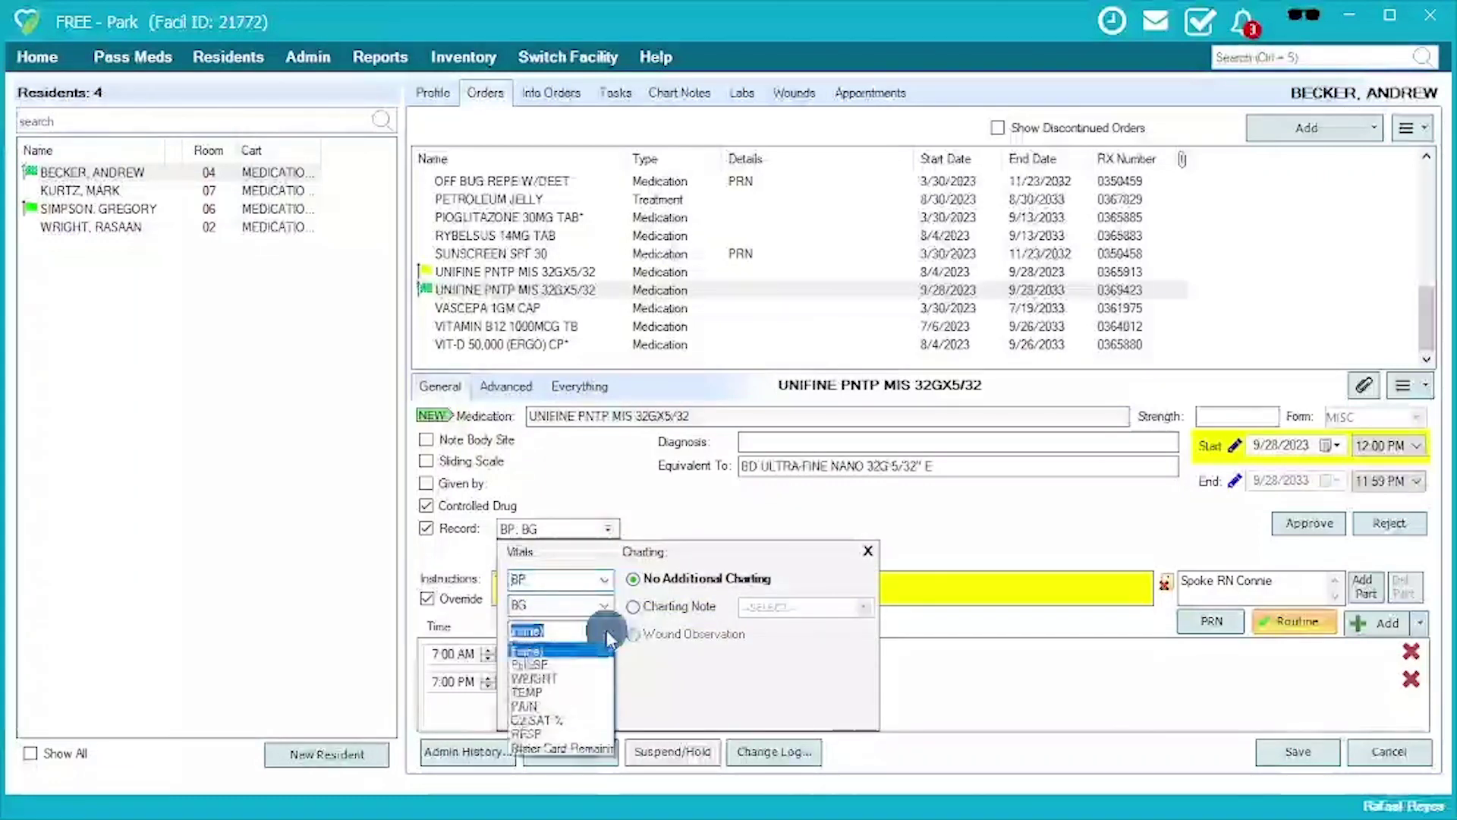
left_click(558, 749)
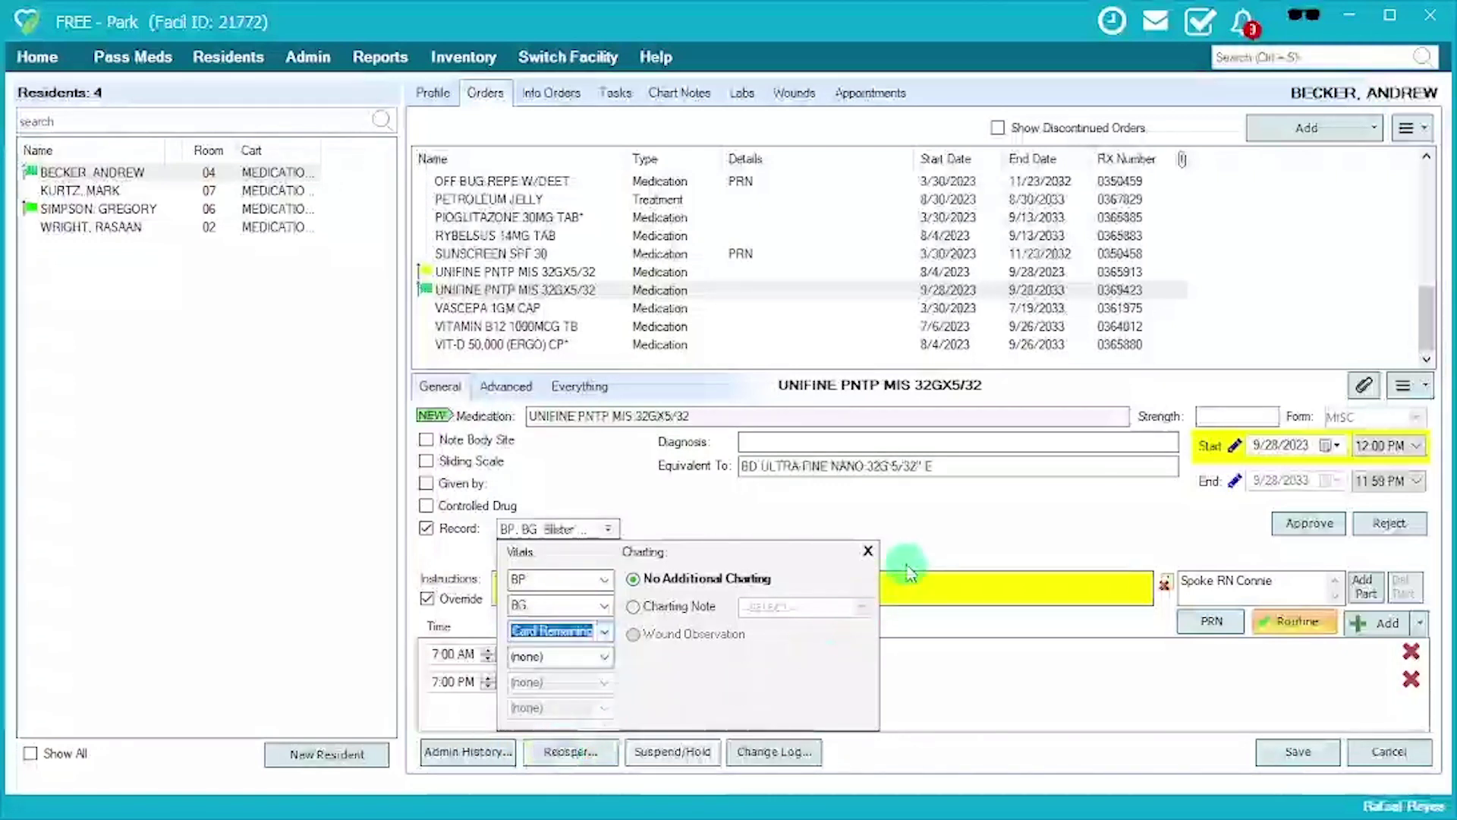
left_click(916, 539)
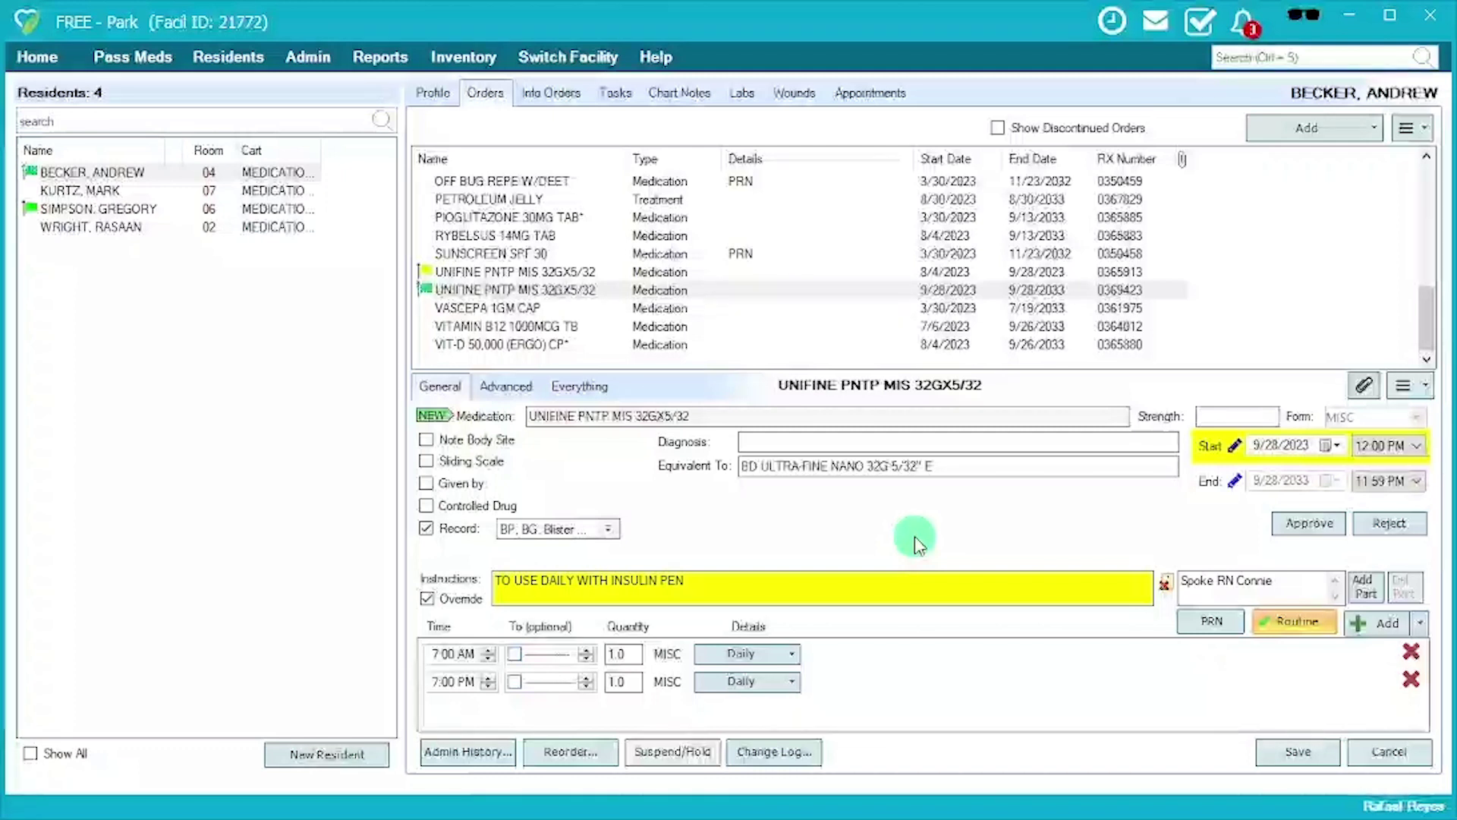
left_click(432, 514)
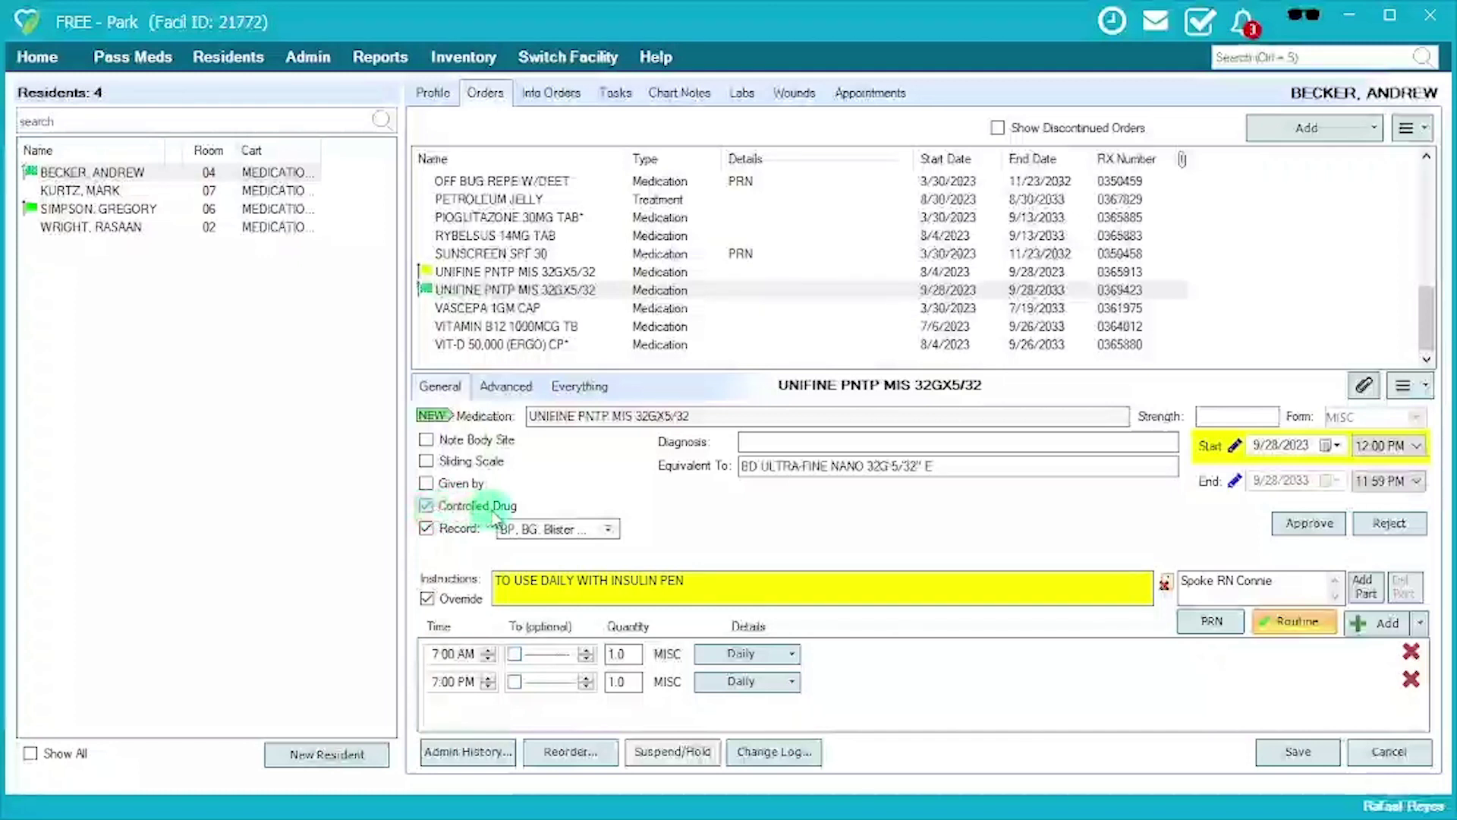
Check Given by and choose Self as the responsible party.
left_click(459, 486)
left_click(517, 543)
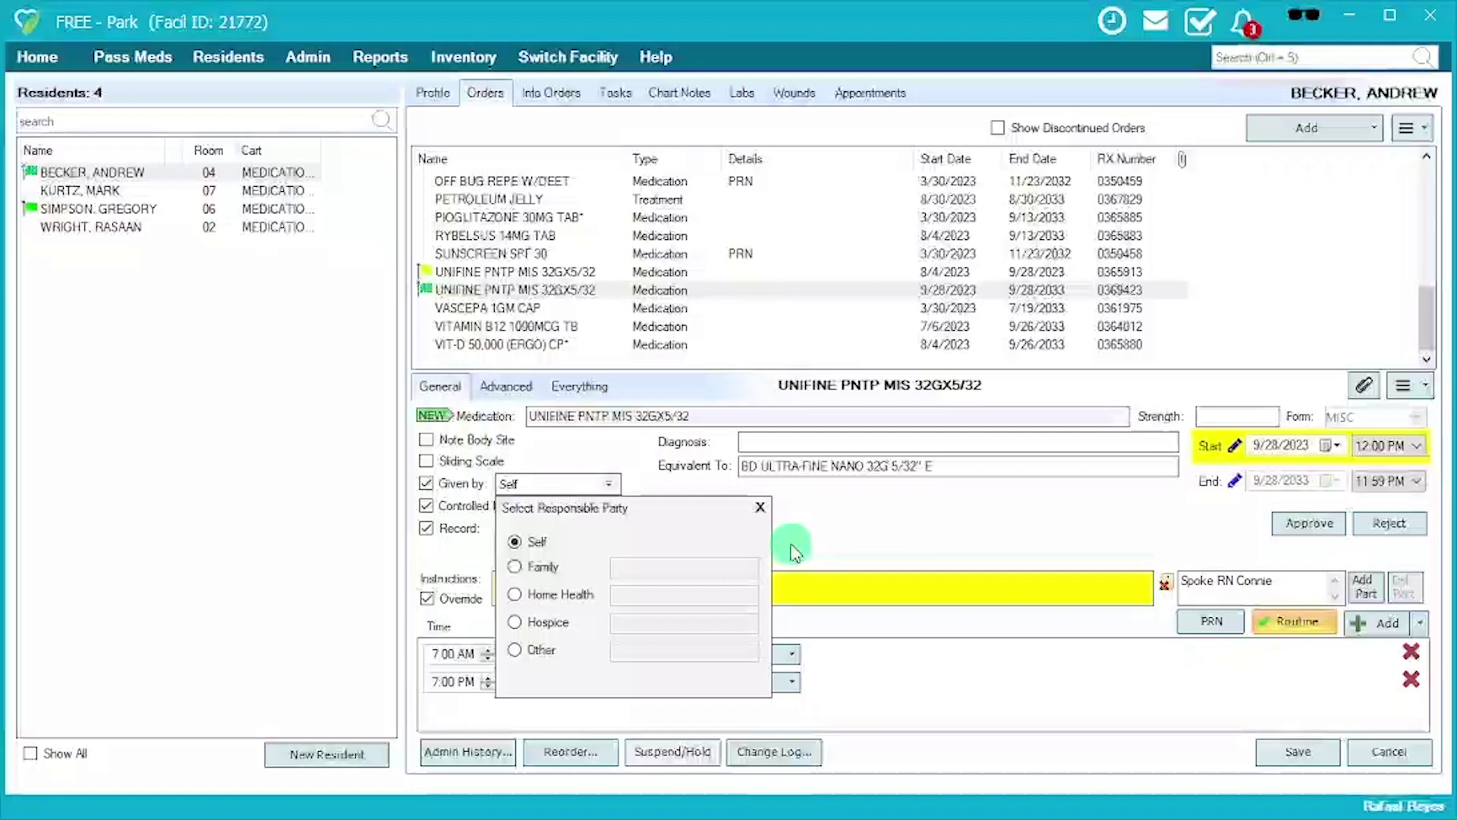
left_click(830, 545)
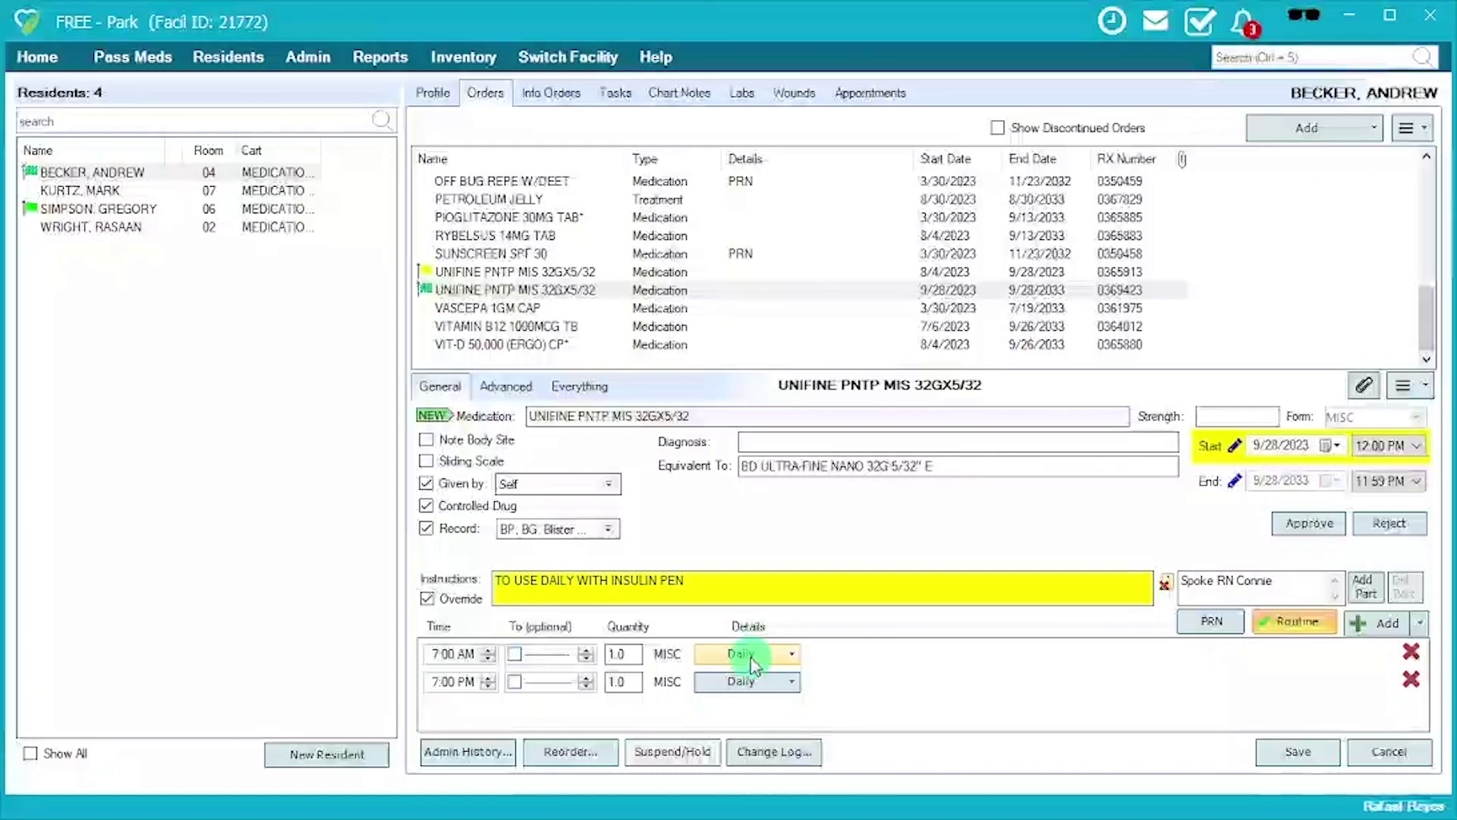
Open the VASCEPA 1GM CAP order and answer No to saving the UNIFINE PNTP changes.
left_click(693, 317)
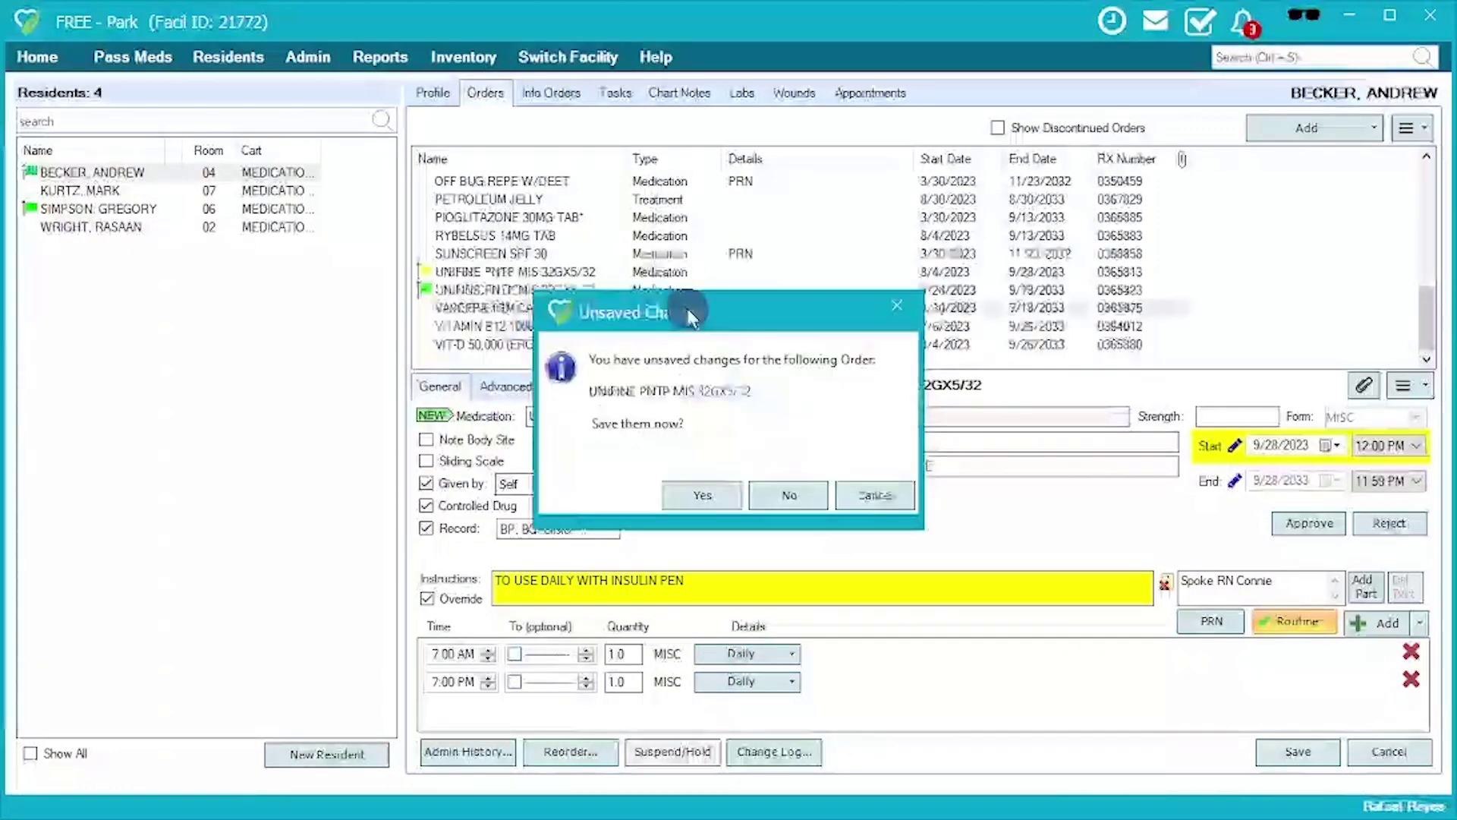
left_click(765, 497)
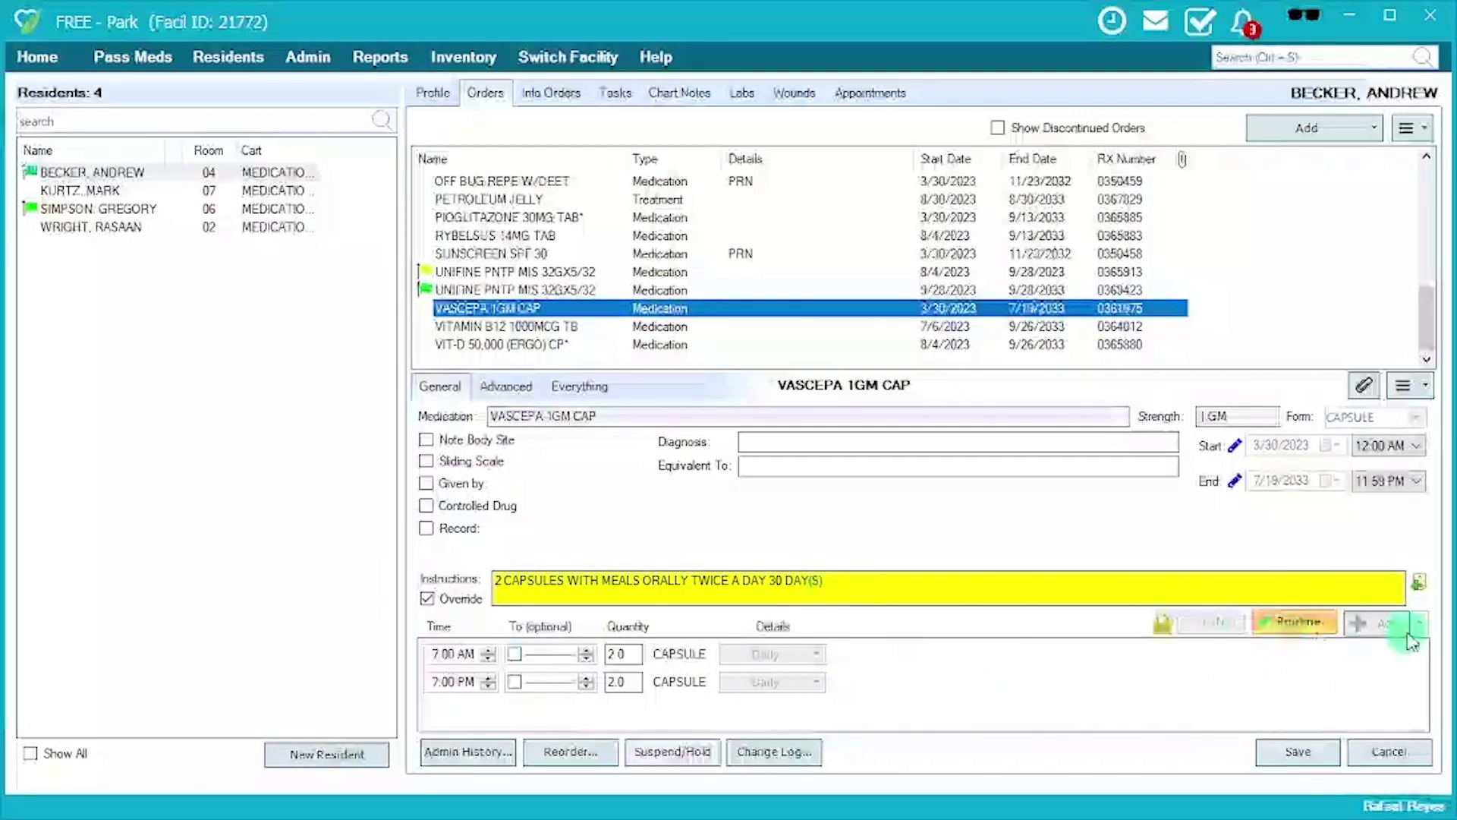
left_click(1382, 627)
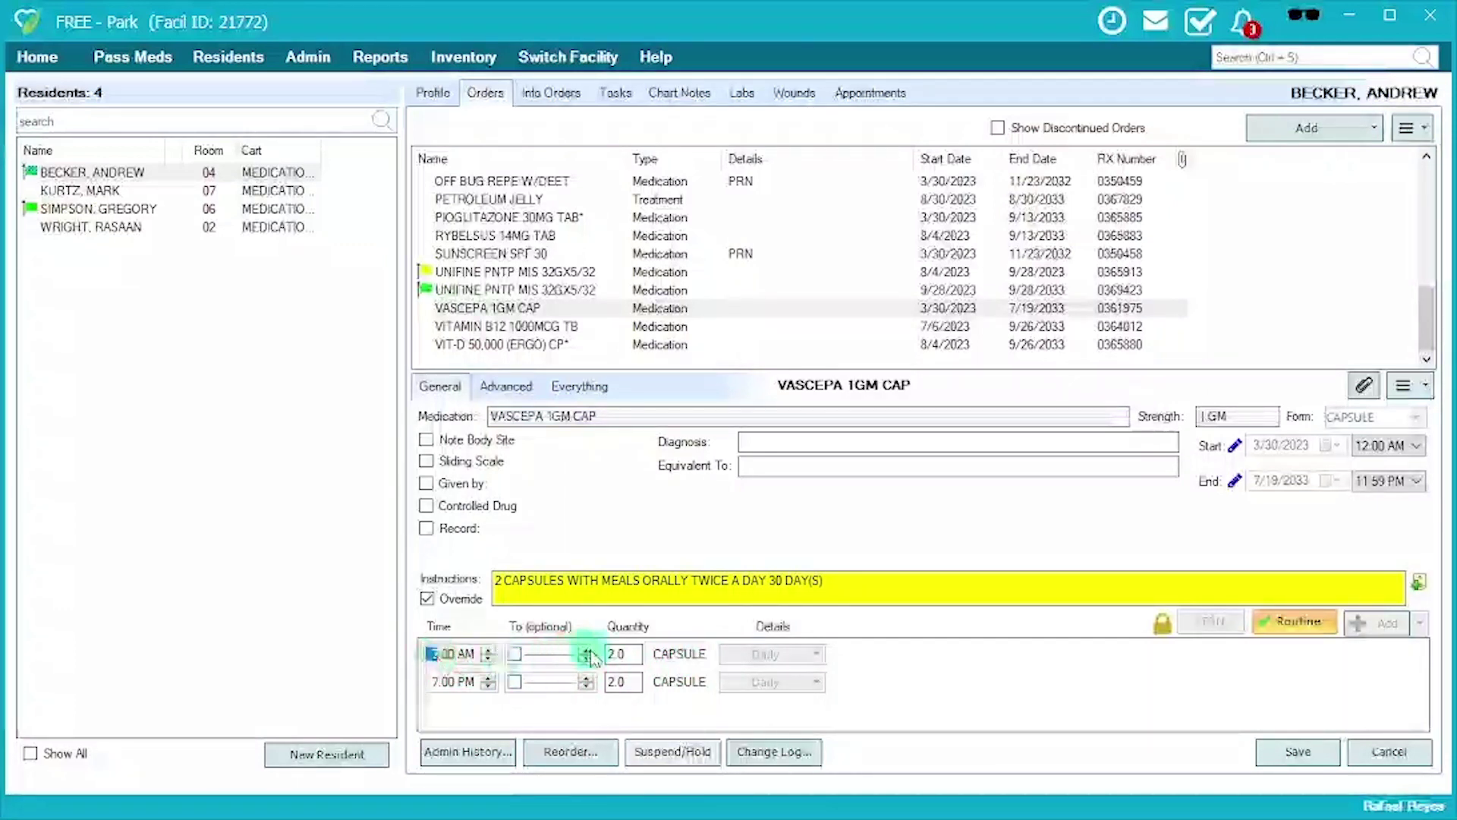
left_click(615, 653)
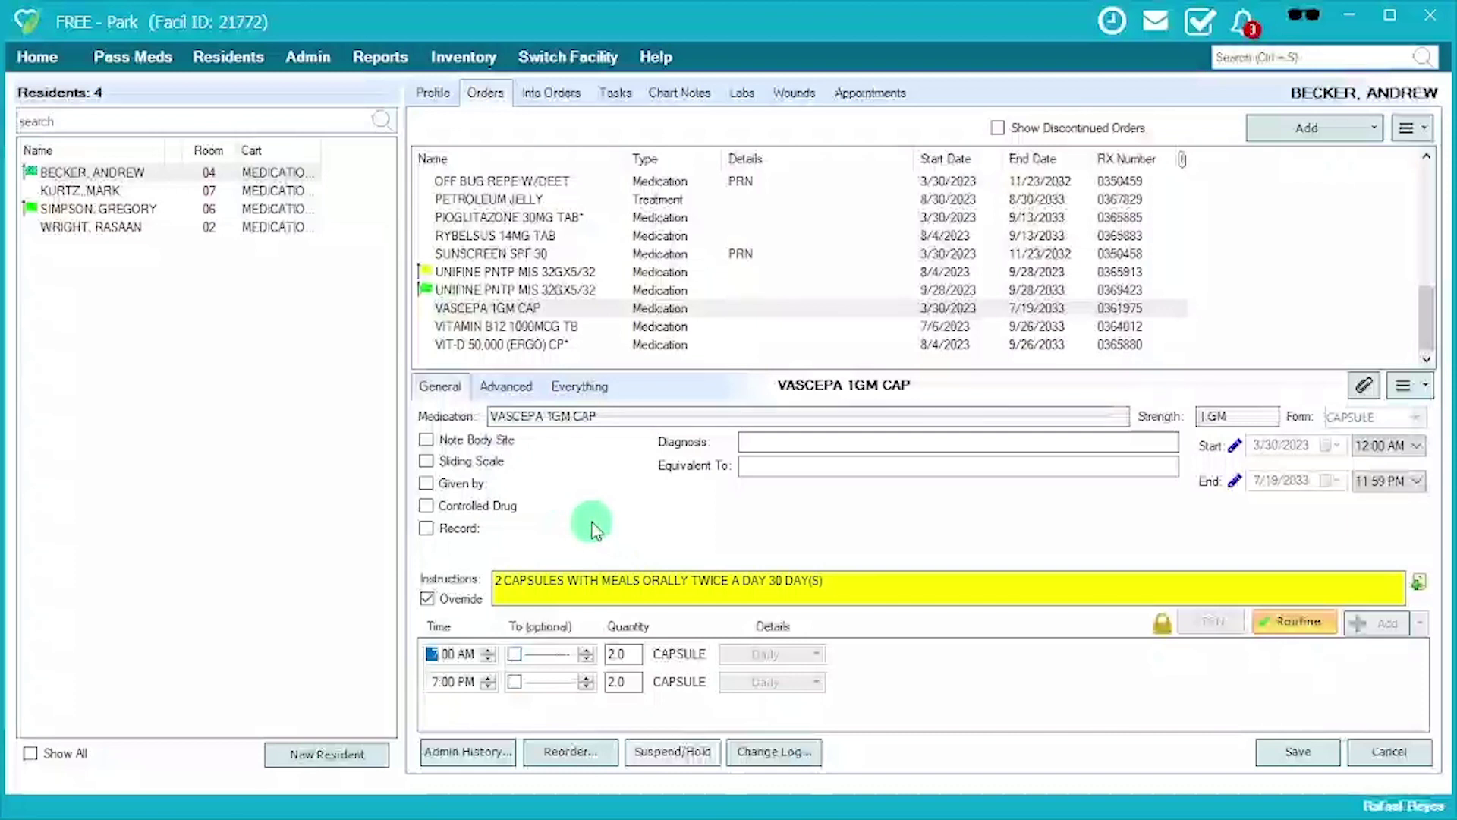
mouse_move(1163, 637)
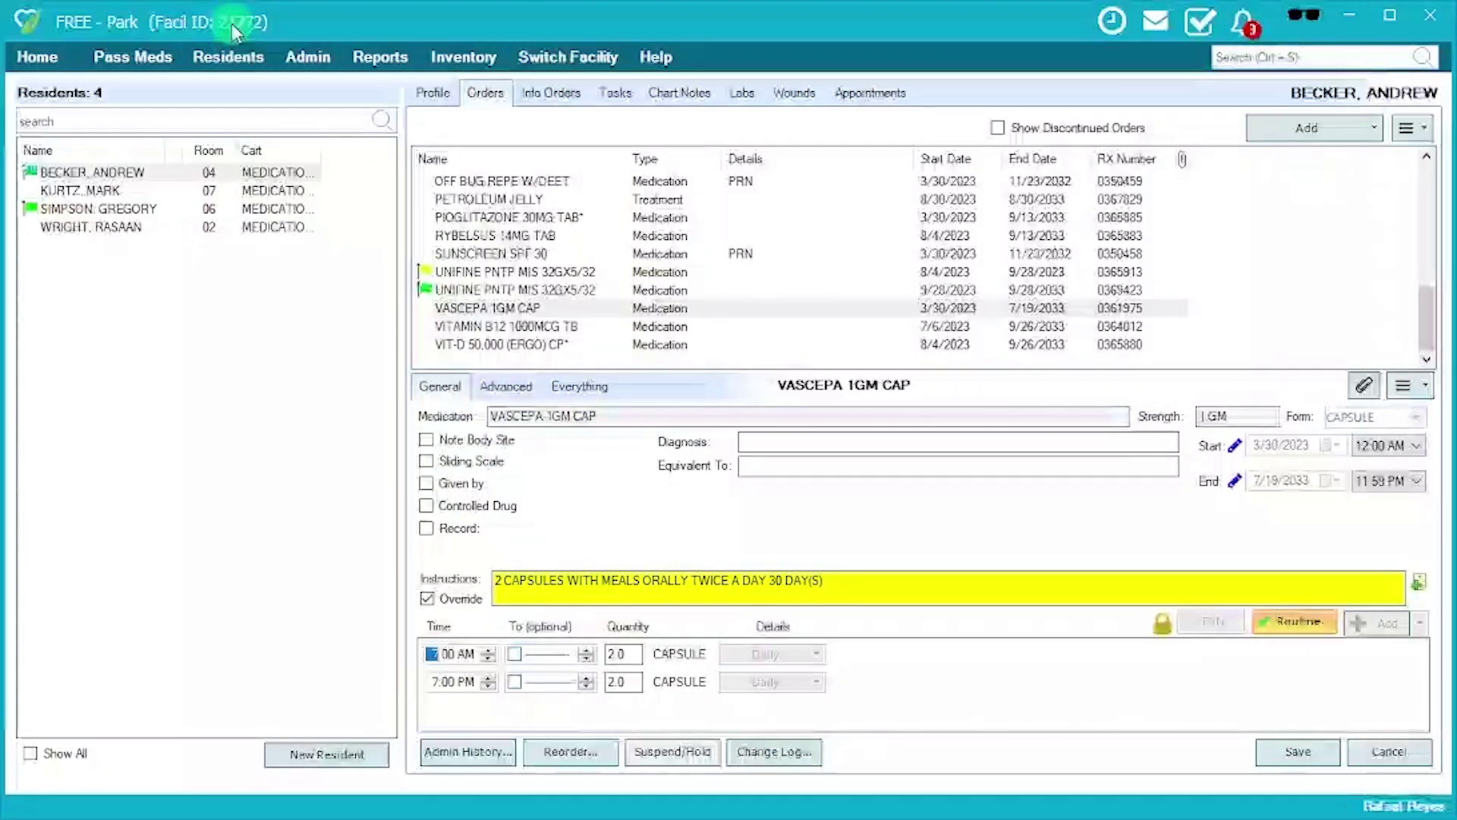
left_click(553, 60)
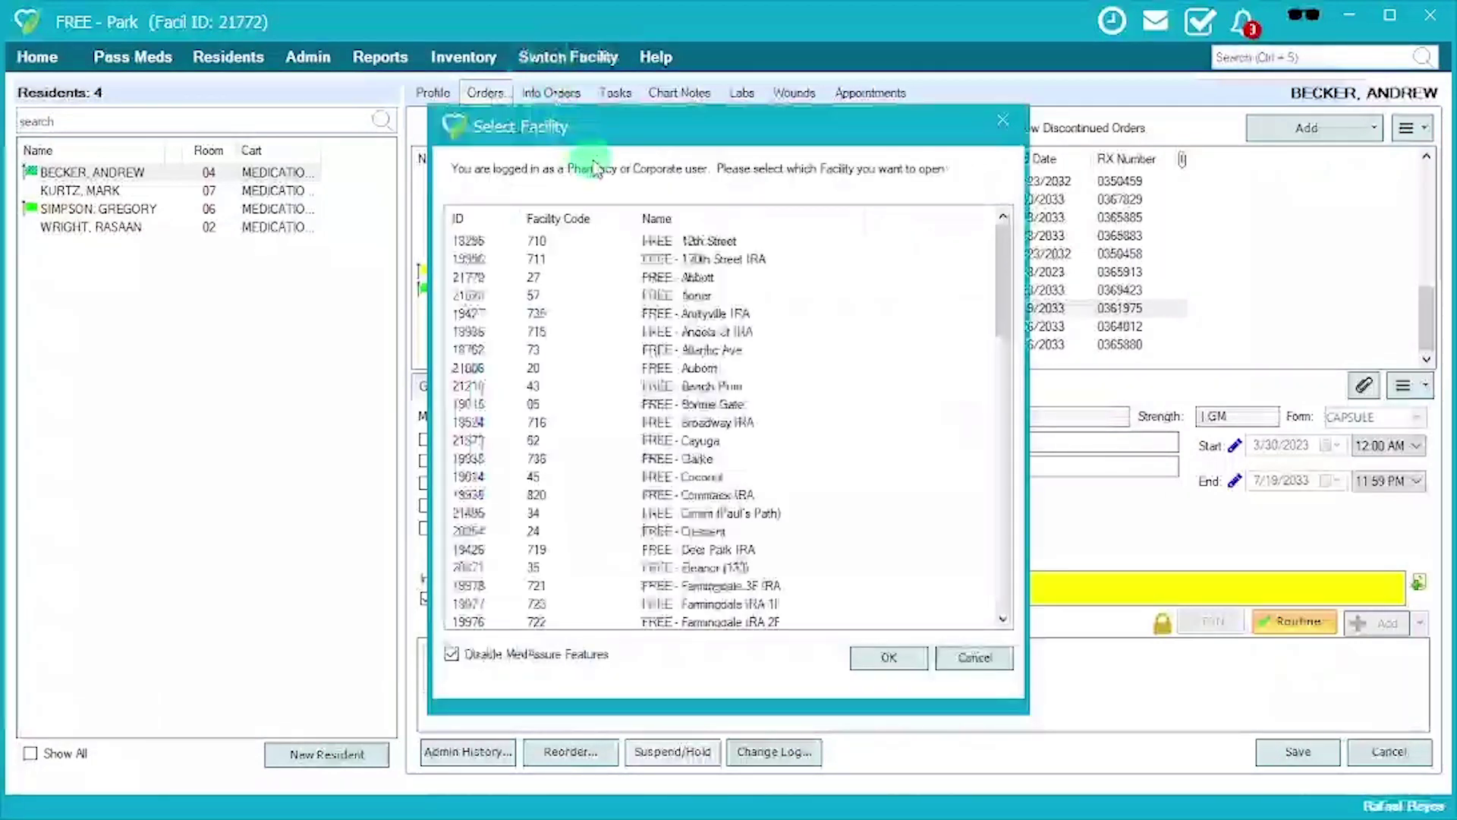
left_click(485, 296)
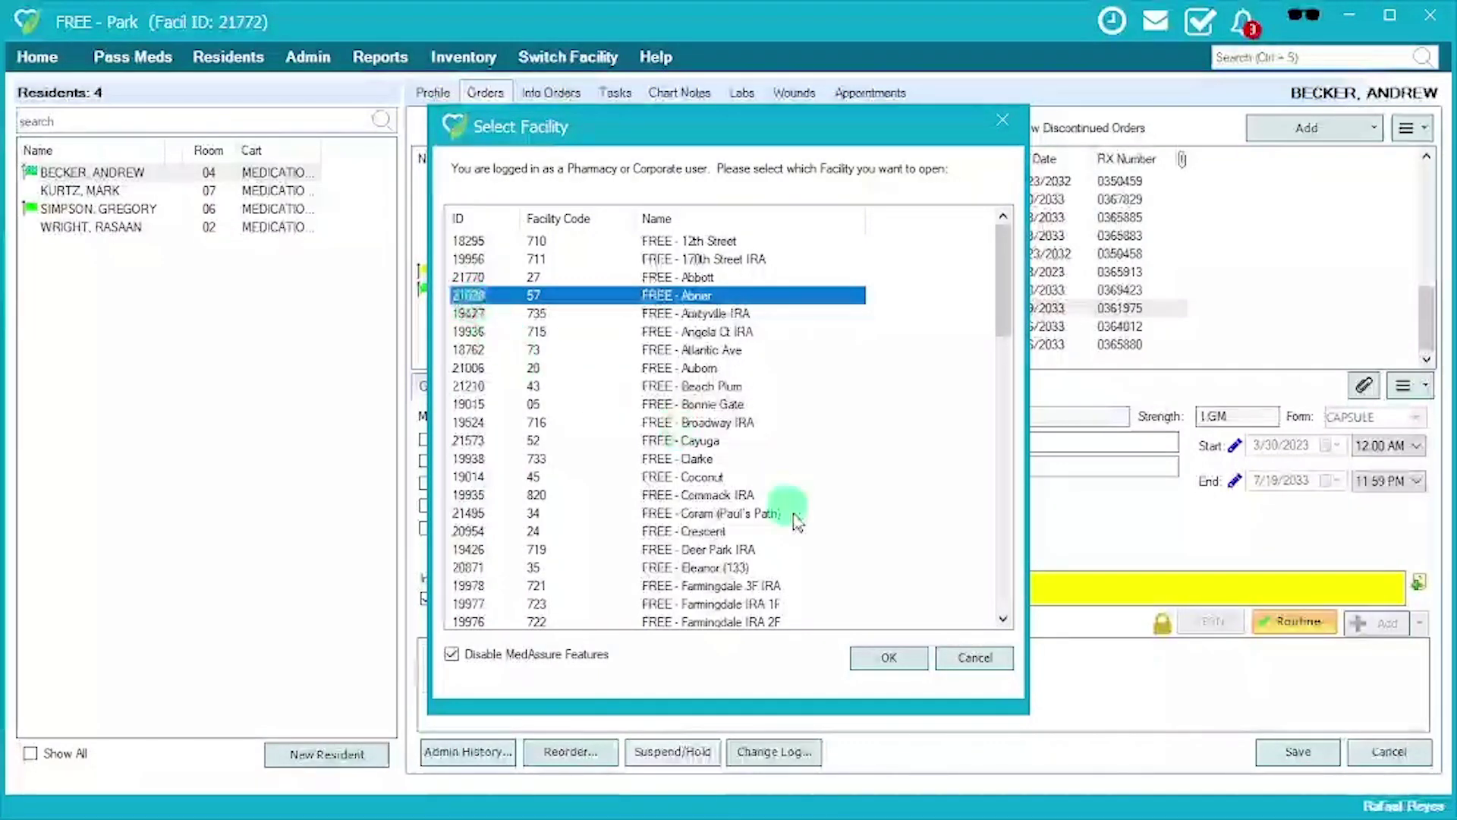
left_click(974, 659)
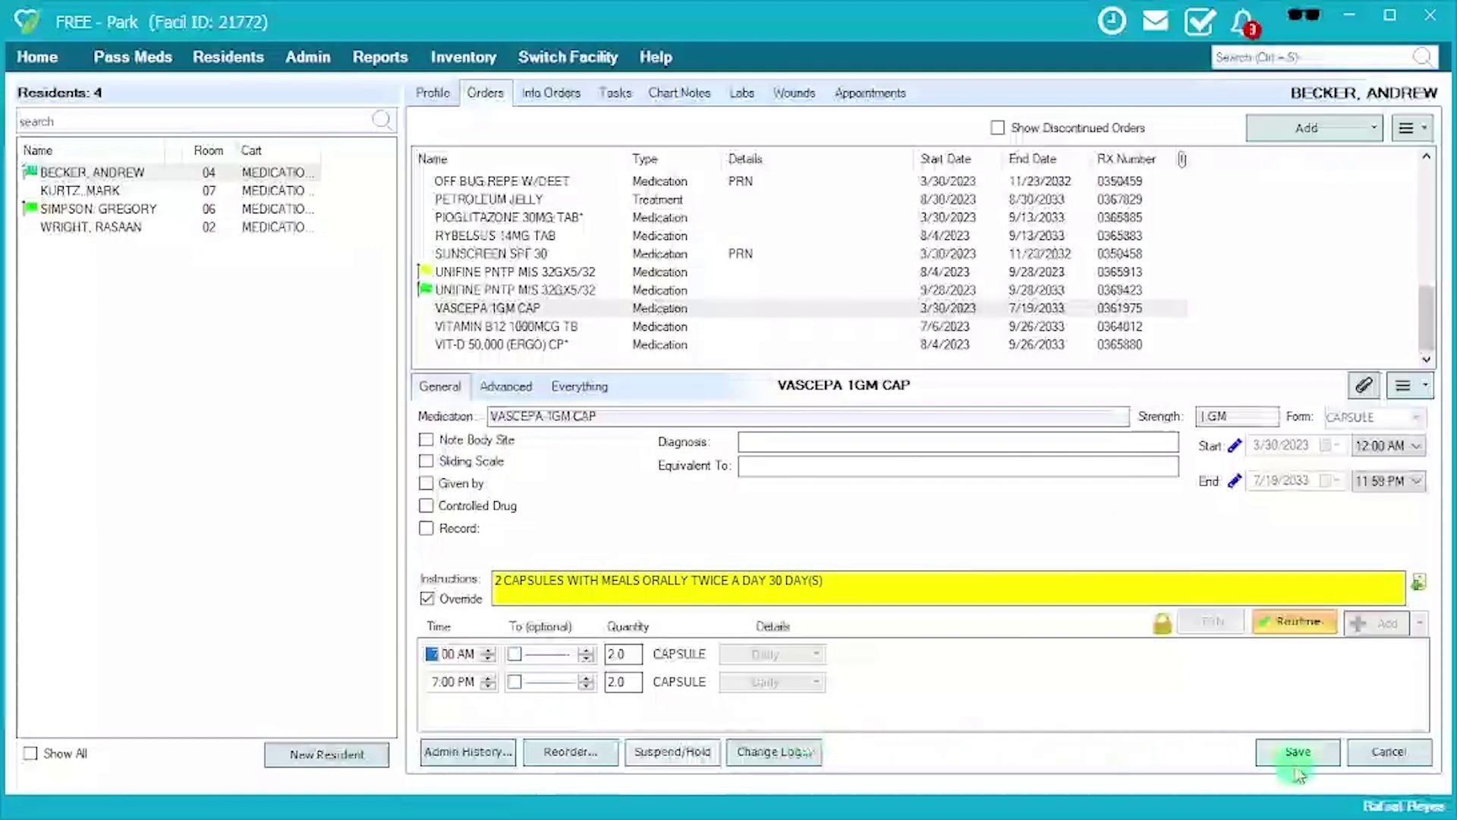
Confirm the VASCEPA route stays ORAL on the Advanced tab, then return to General details.
left_click(519, 394)
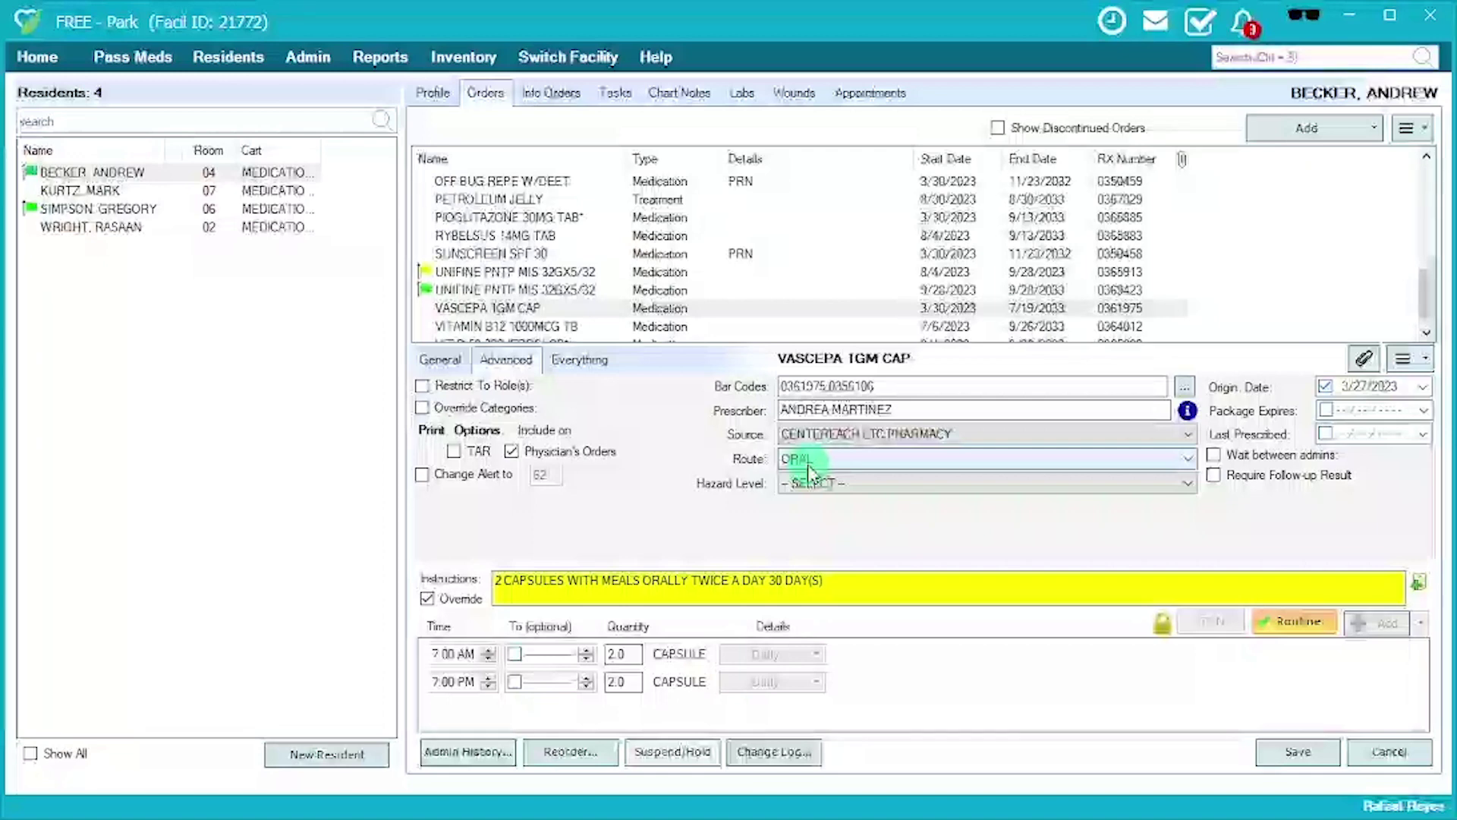
left_click(808, 463)
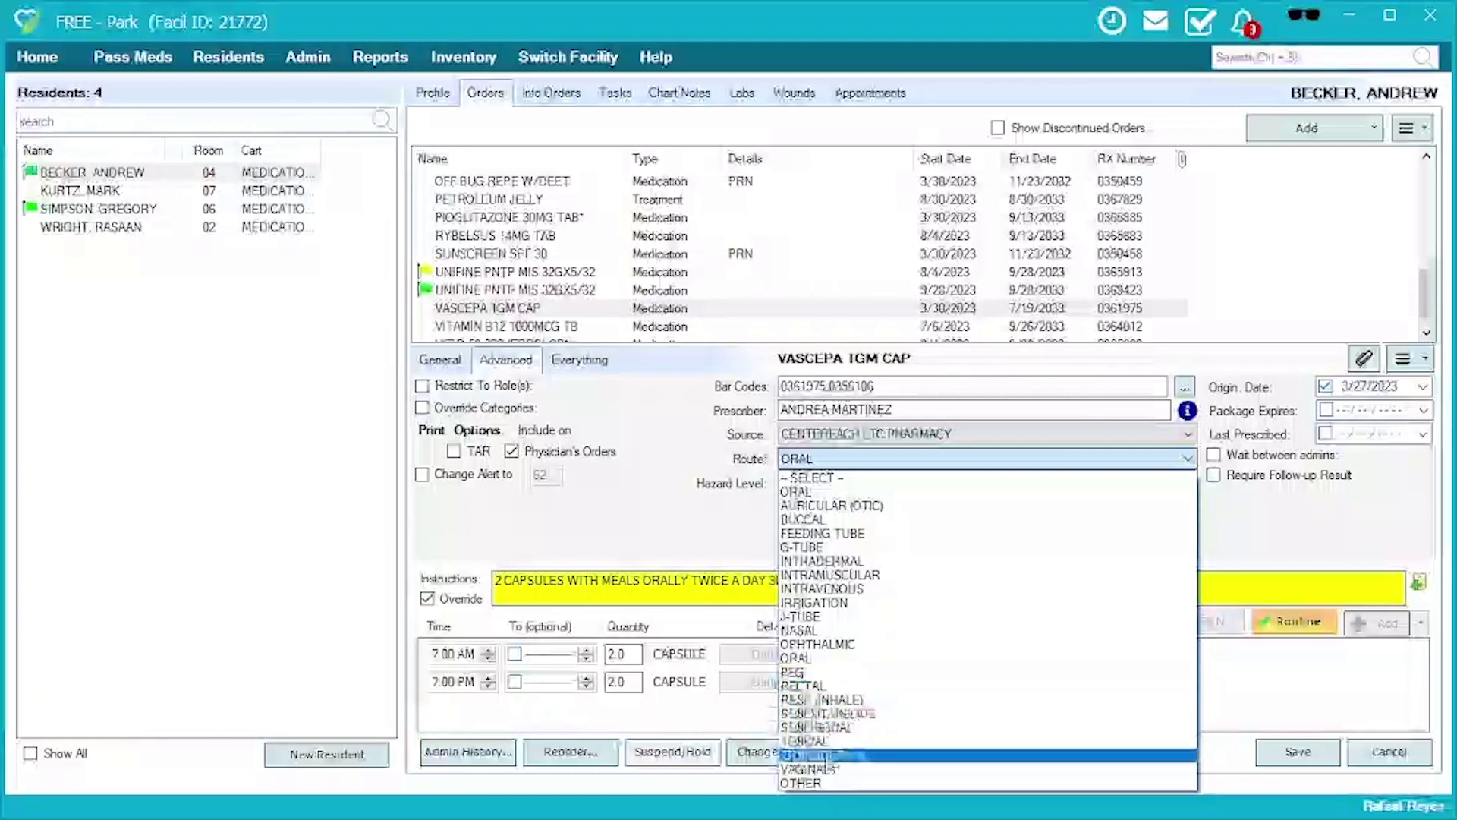
left_click(705, 543)
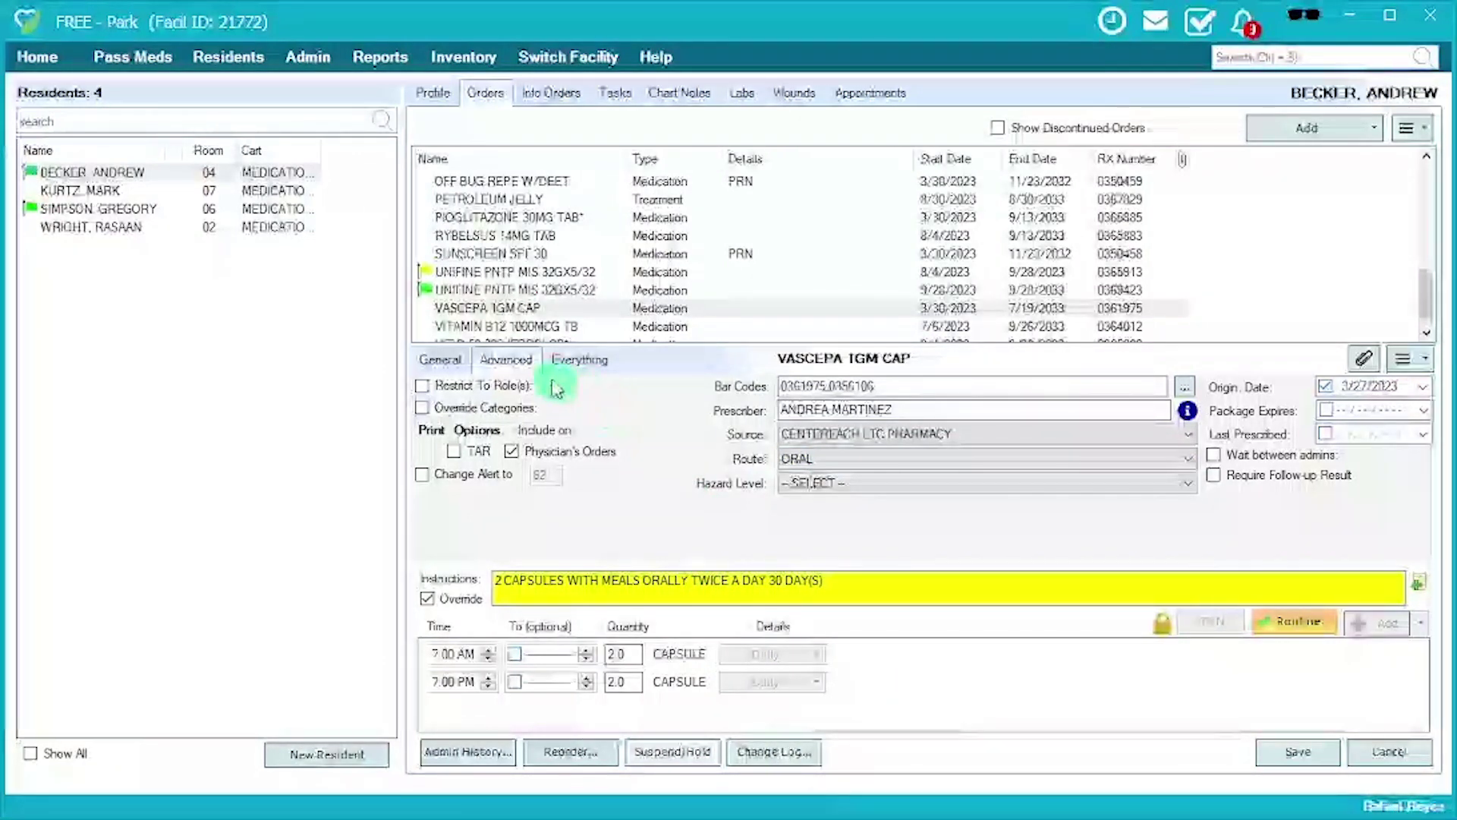
left_click(443, 362)
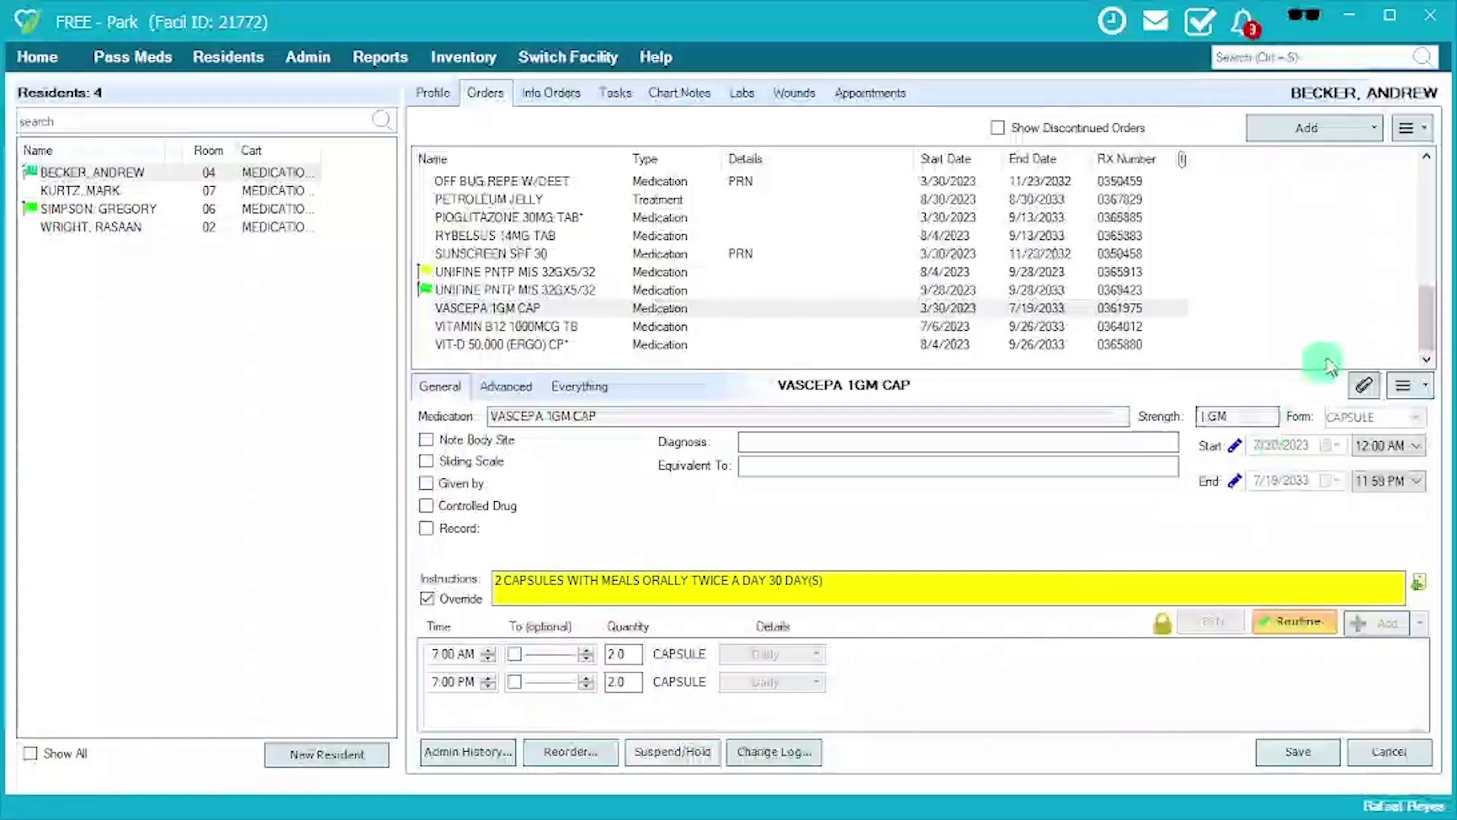
Add a new medication order, searching 'ty' and selecting TYLENOL 325 MG CAPS.
left_click(1327, 131)
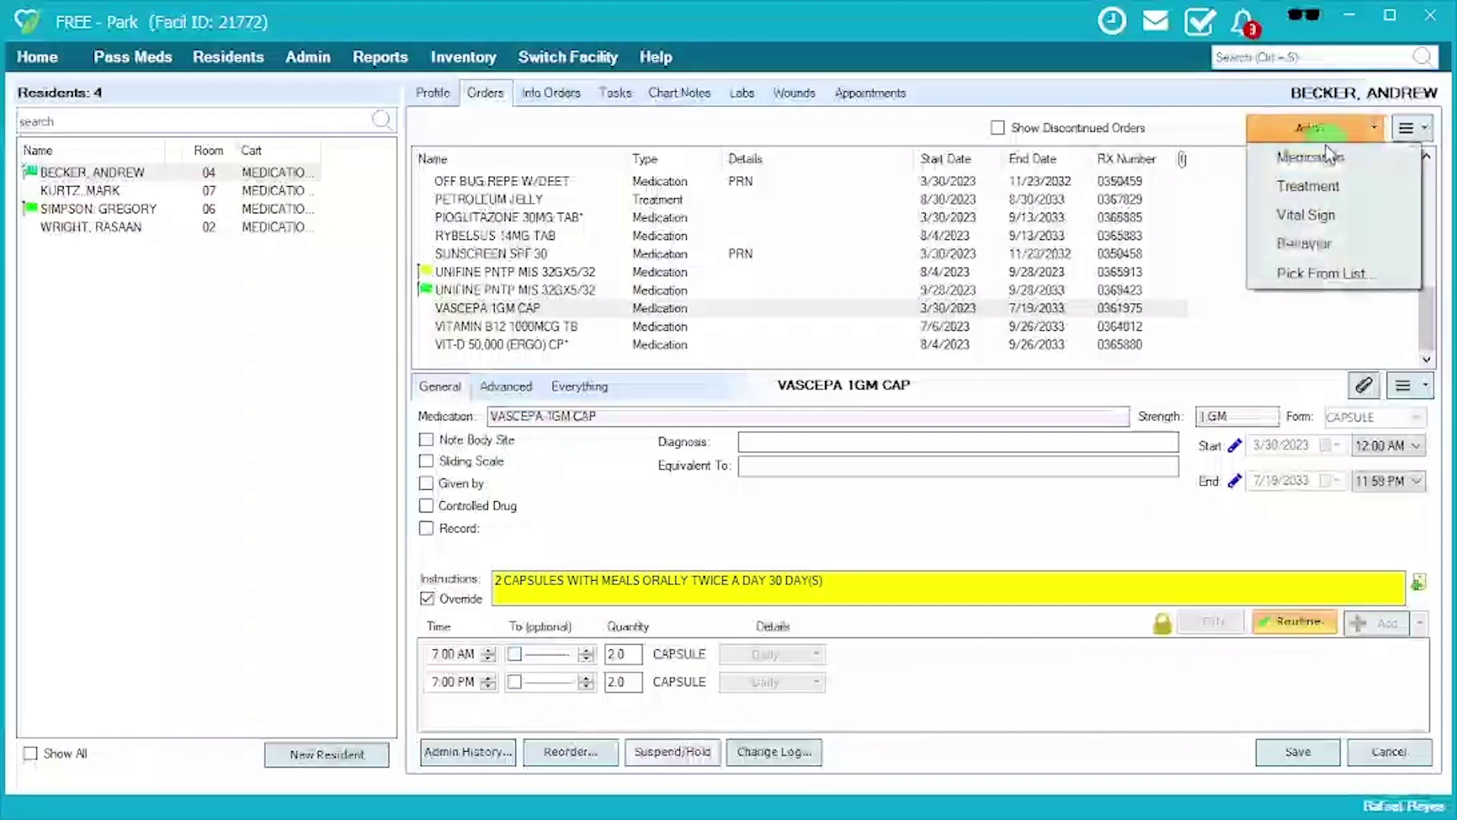
left_click(1329, 160)
type("VASC")
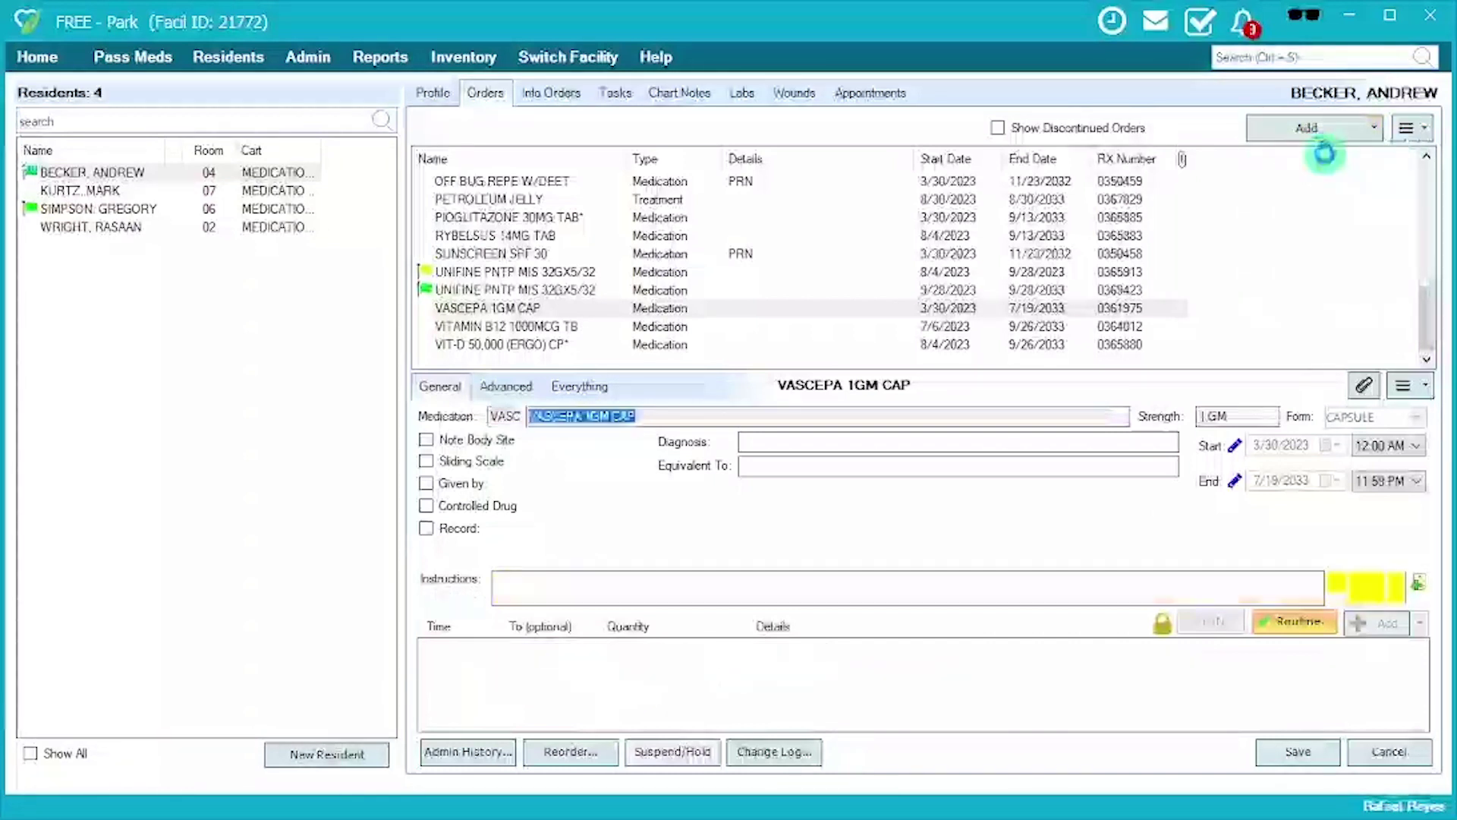
key("Return")
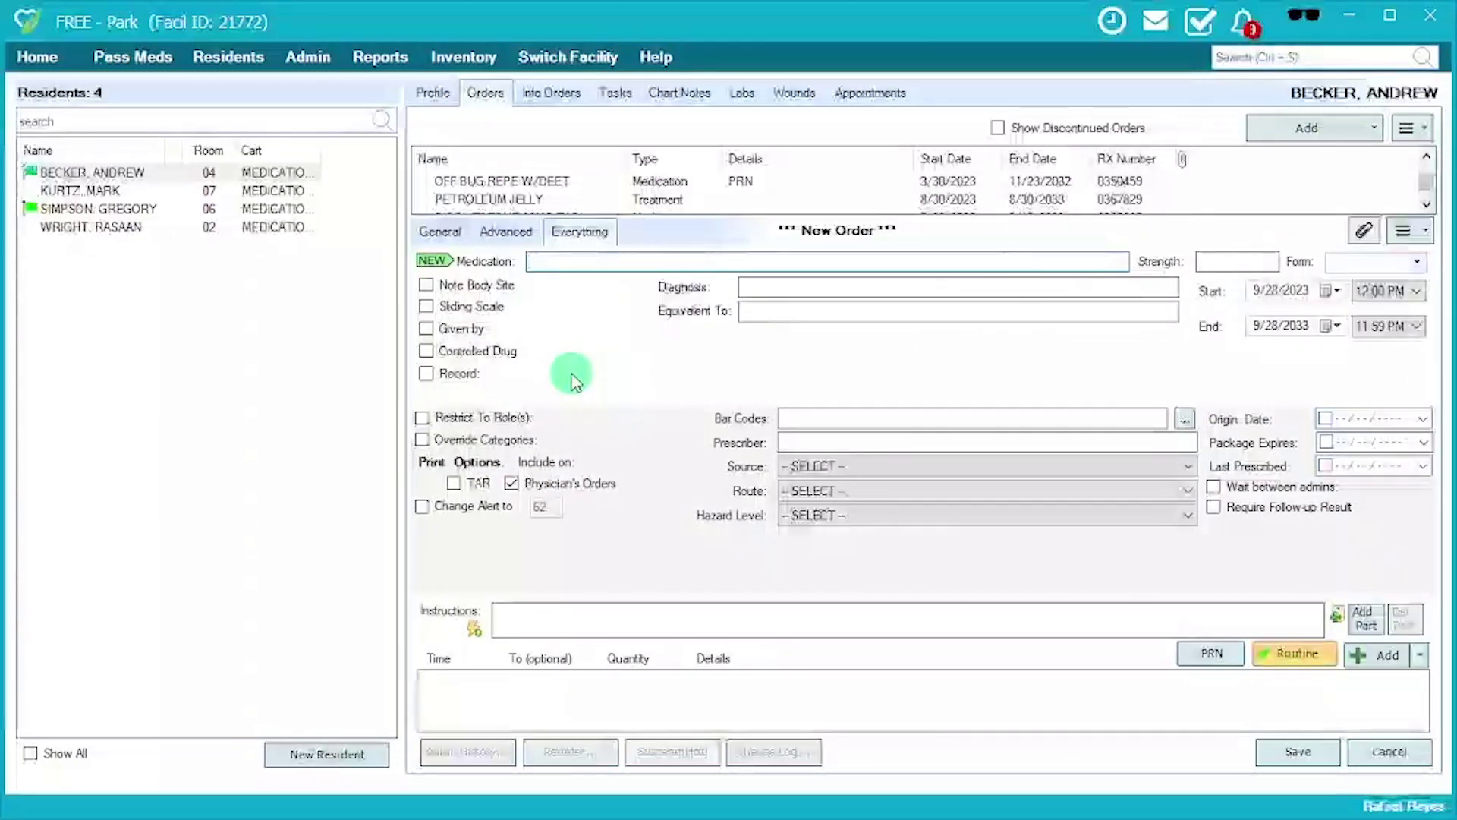
type("loraze")
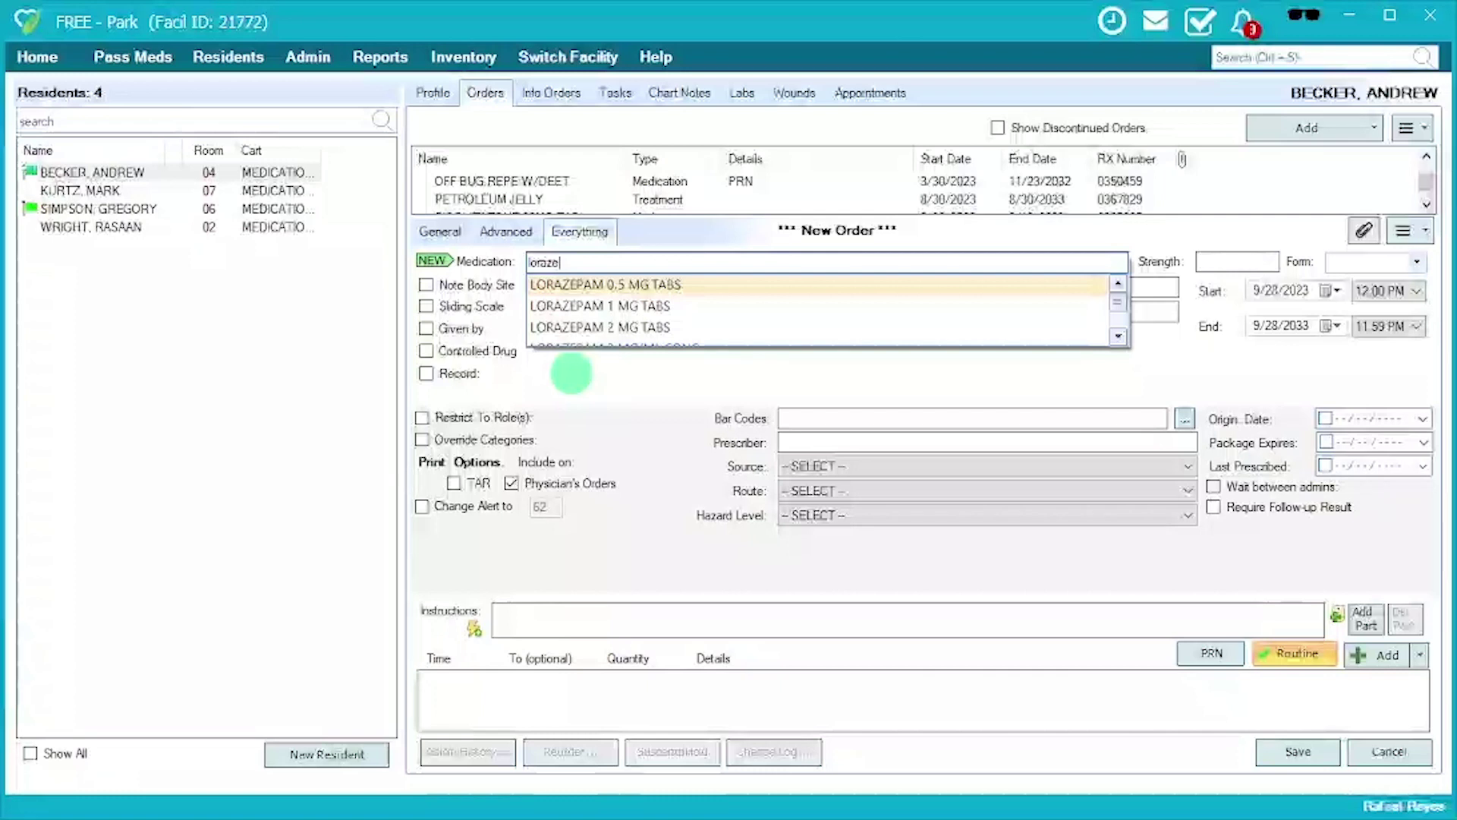
key("BackSpace")
key("BackSpace")
key("BackSpace")
key("BackSpace")
key("BackSpace")
type("ty")
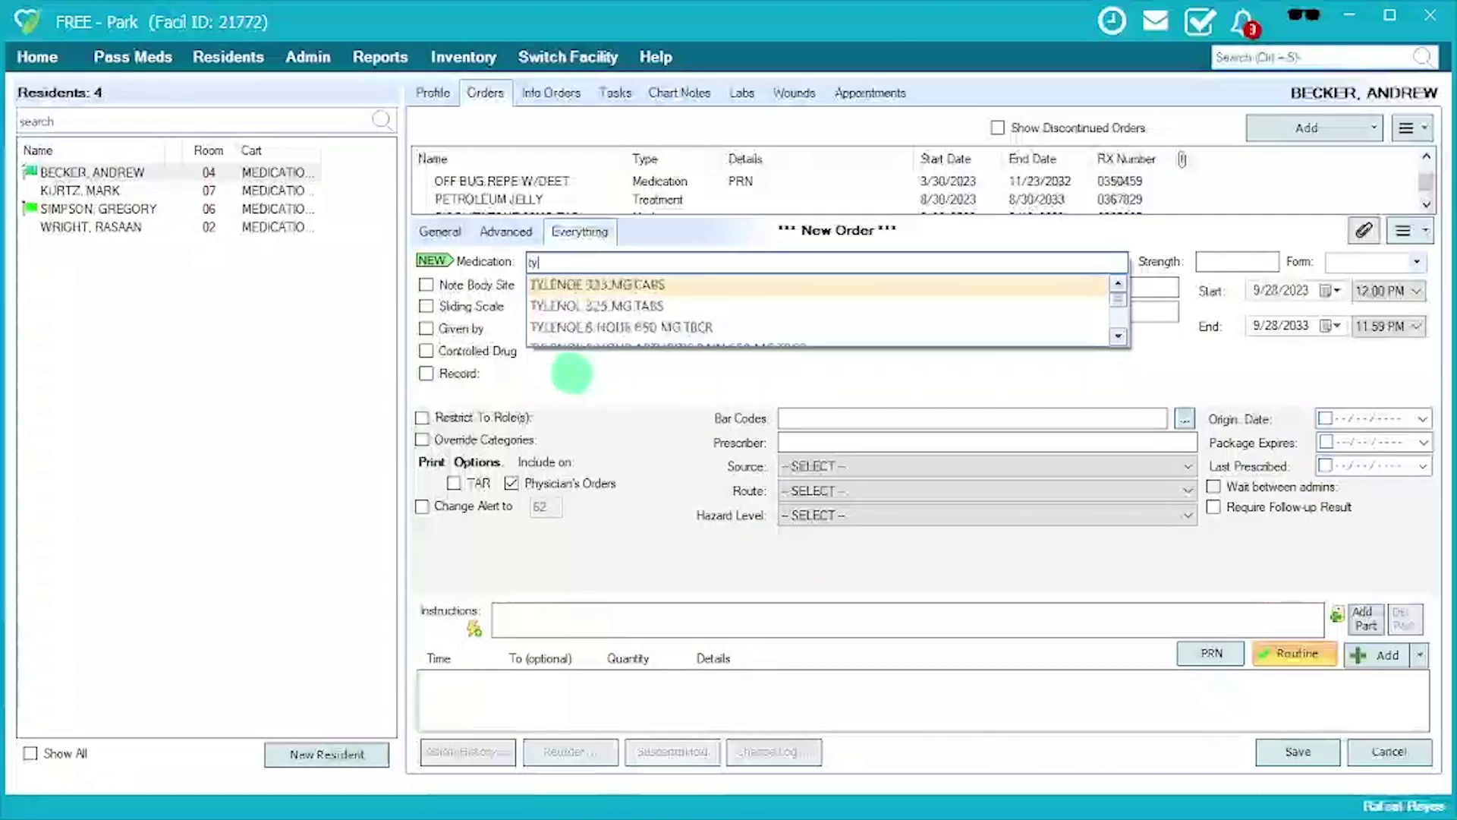
key("Return")
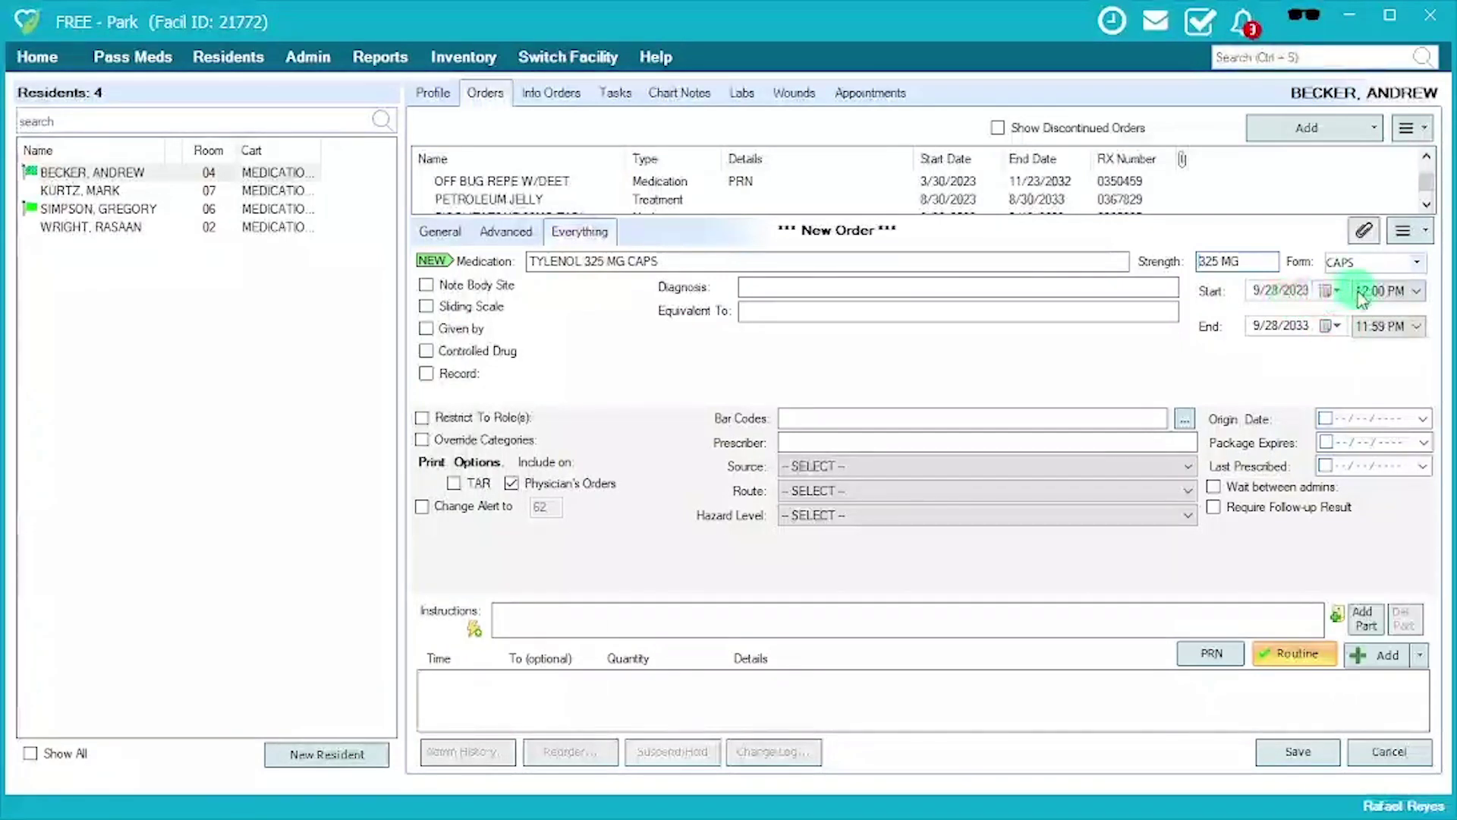
Set the Tylenol order's end to 10/5/2033 at 12:00 PM.
left_click(1330, 326)
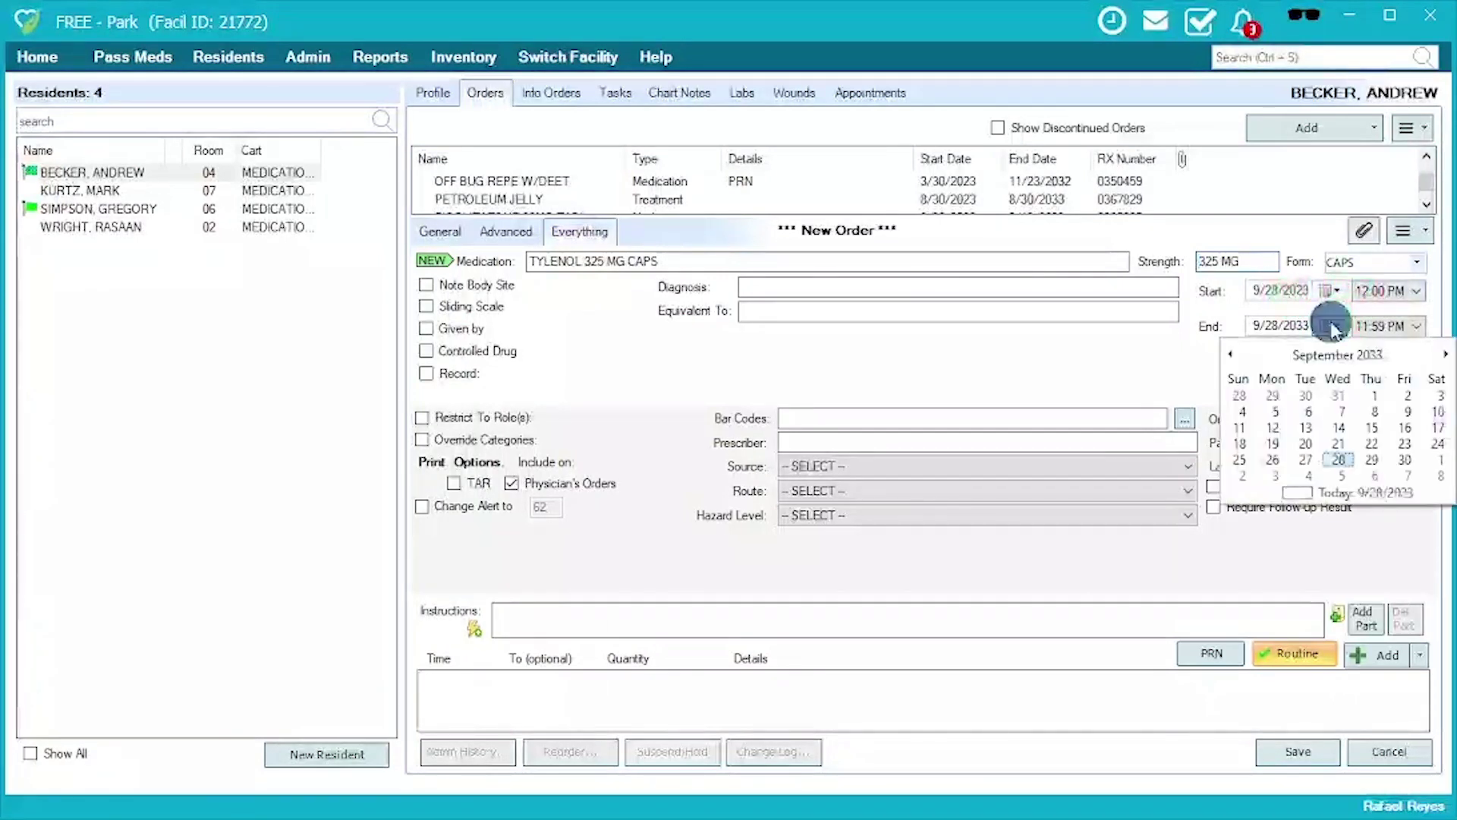
left_click(1340, 475)
left_click(1378, 328)
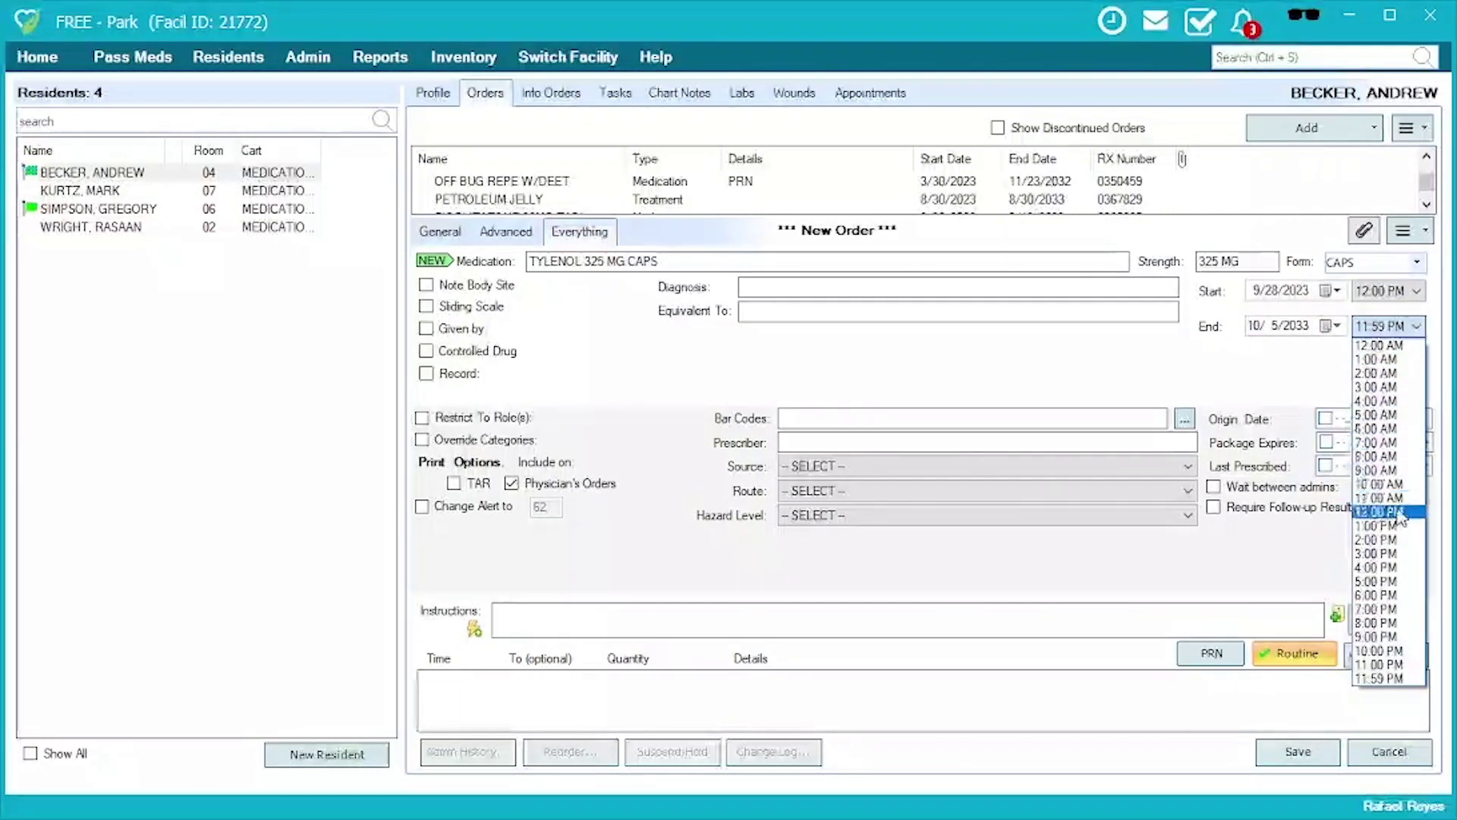
left_click(1400, 512)
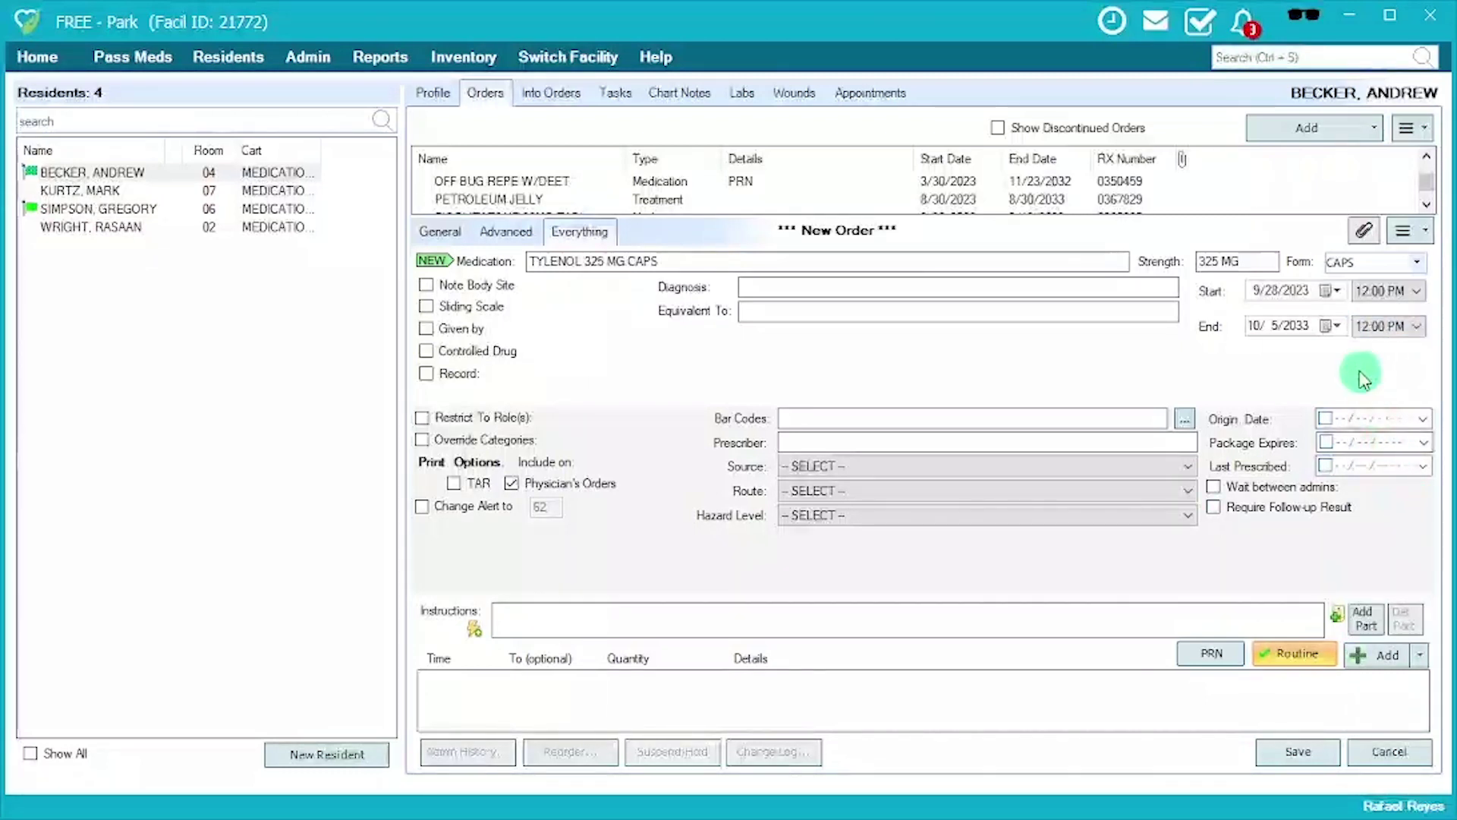
Add a Daily 8:00 AM dosing row and set the route to ORAL.
left_click(645, 632)
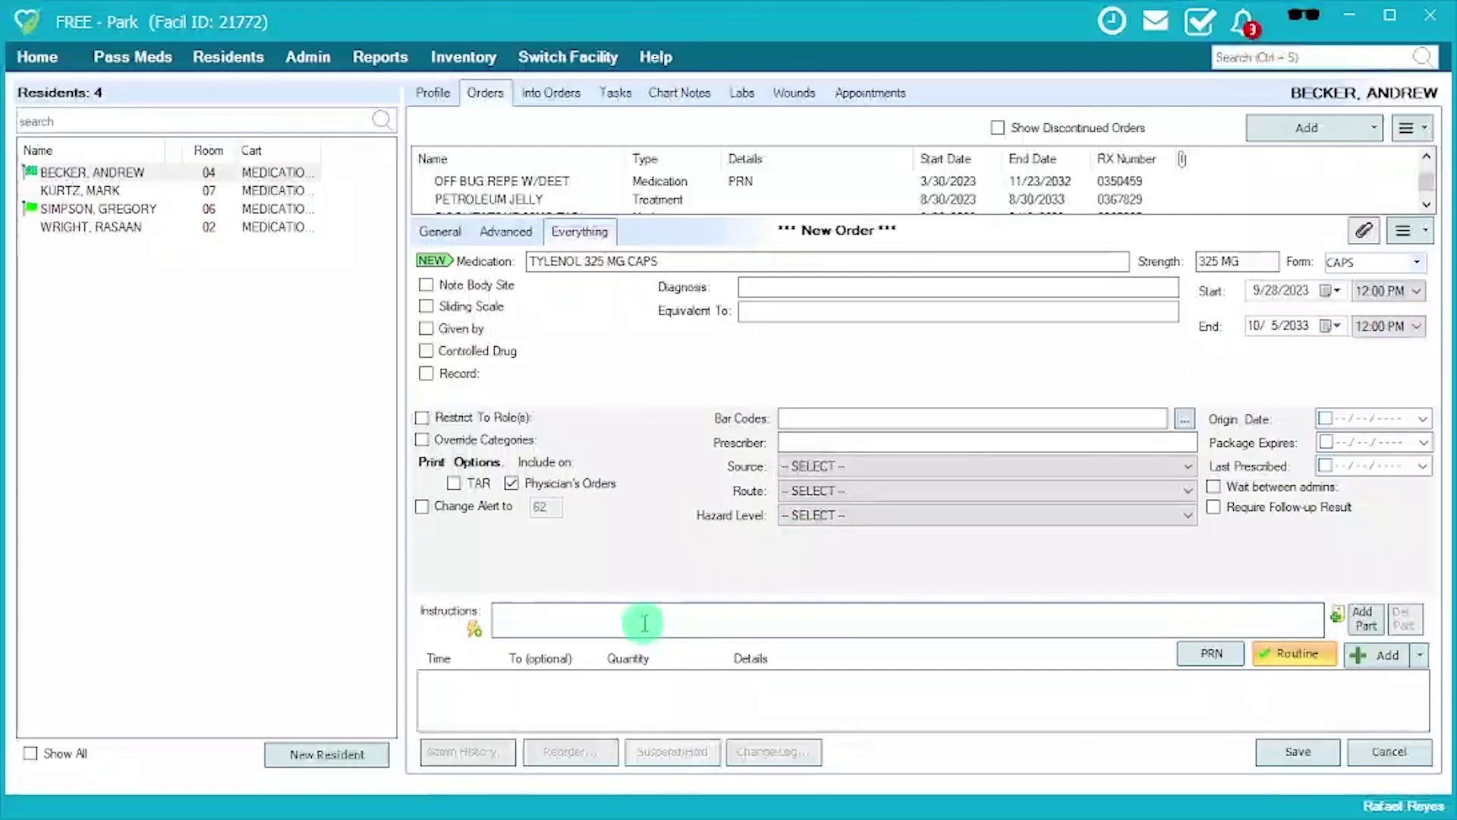
left_click(1386, 655)
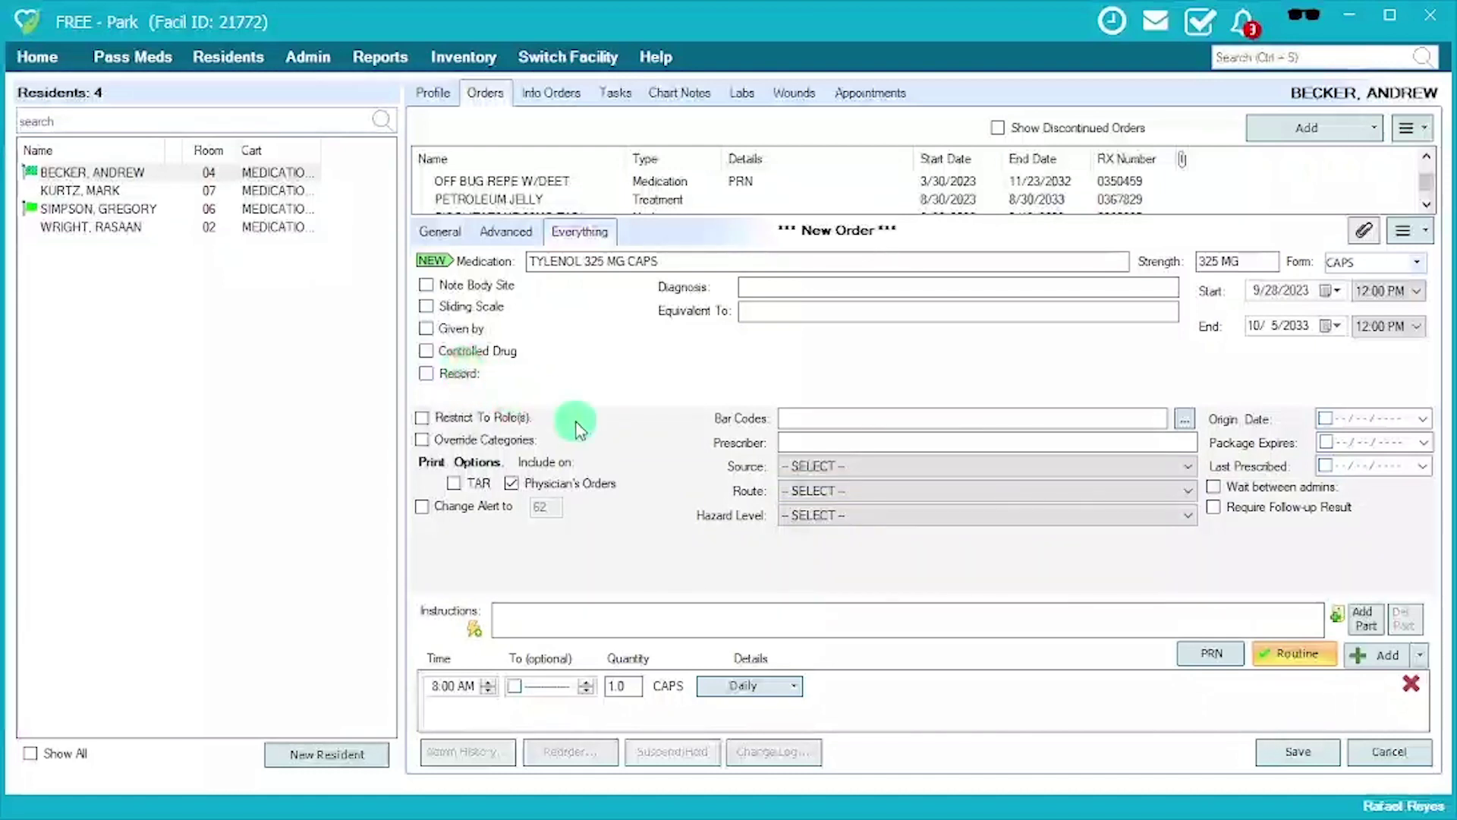
left_click(860, 499)
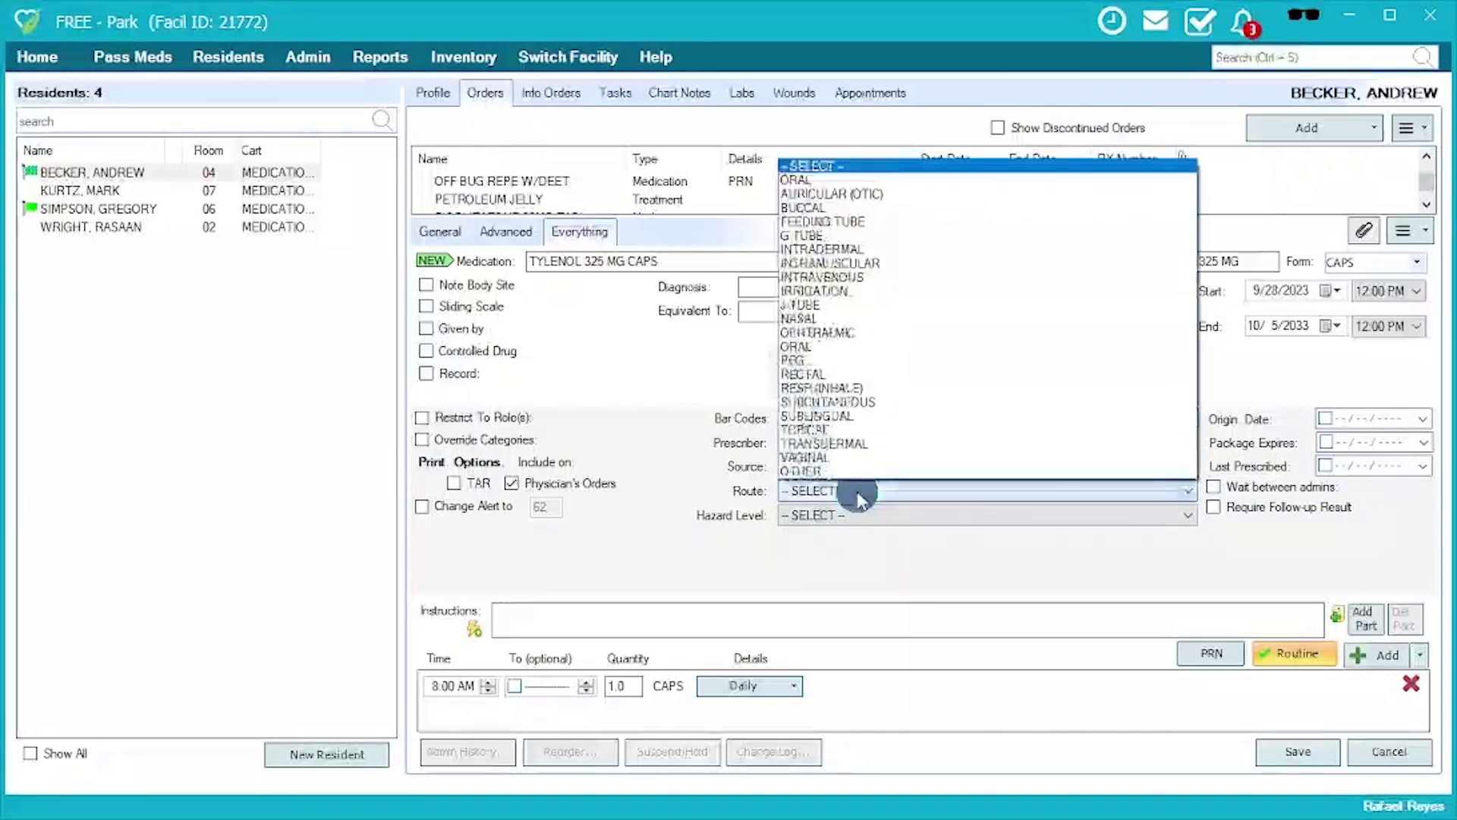
left_click(793, 180)
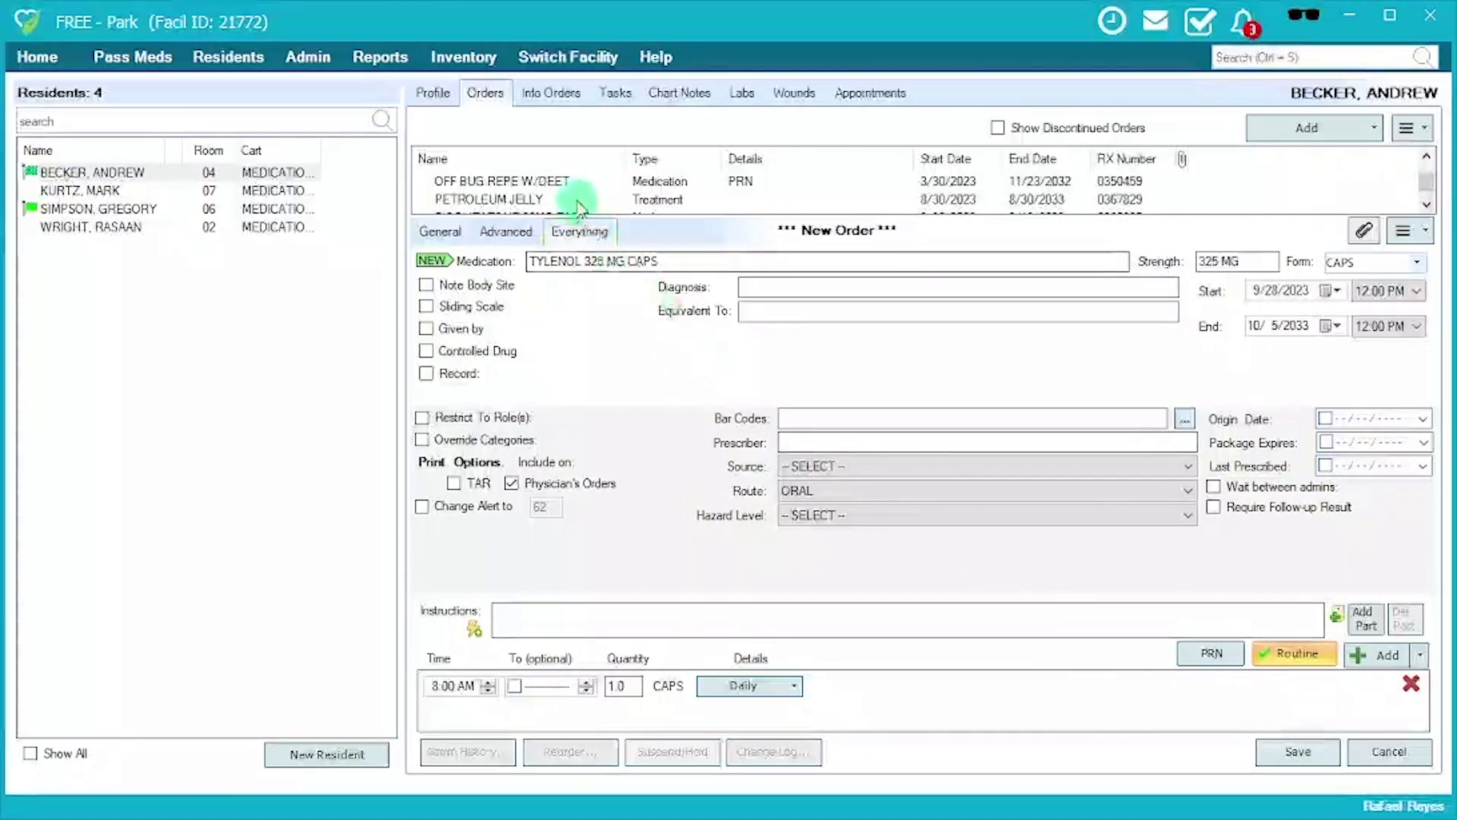
Switch to the VITAMIN B12 1000MCG TB order without saving the Tylenol changes, and view its change log.
left_click(455, 233)
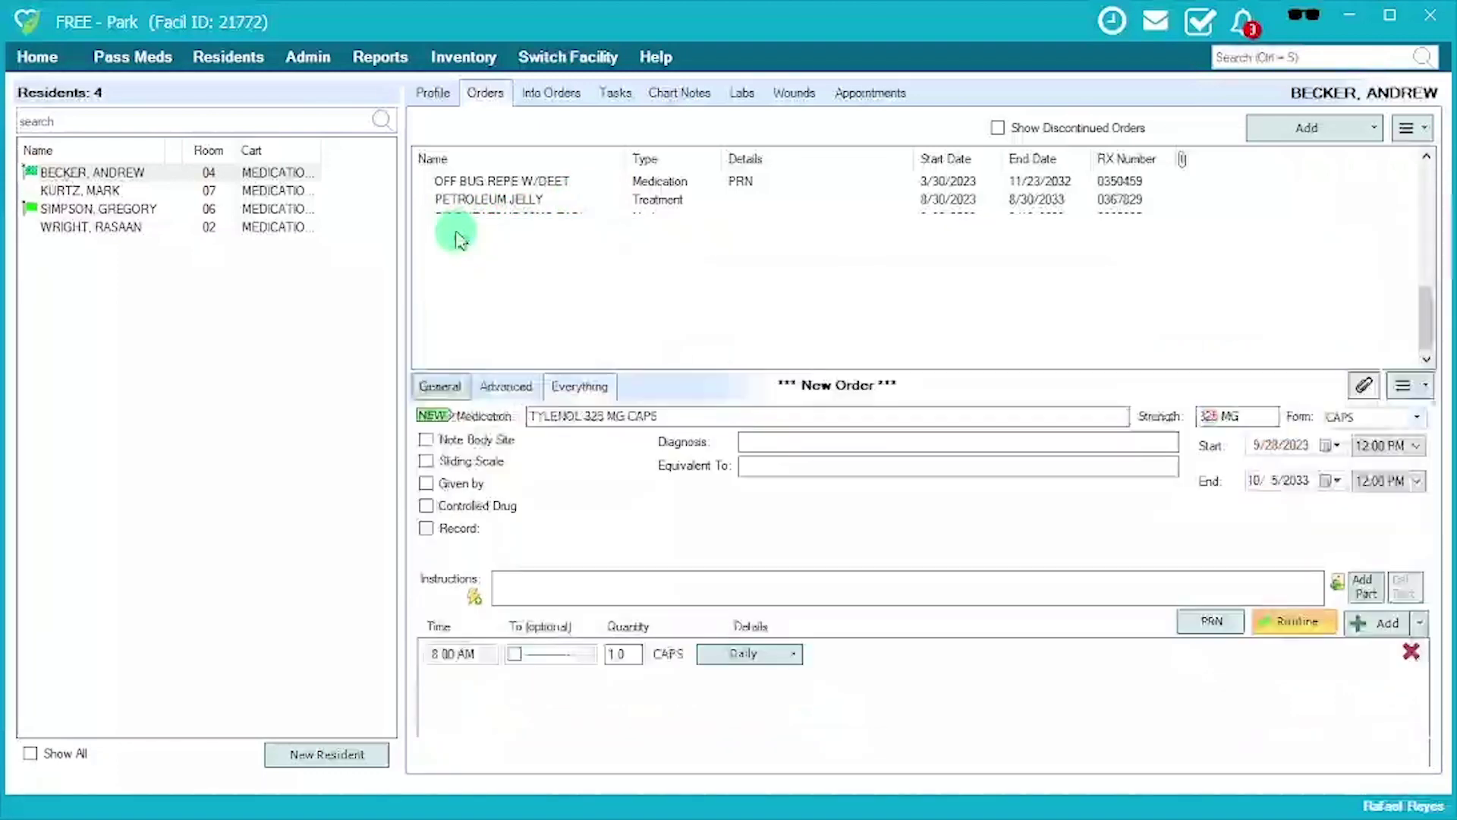
left_click(531, 311)
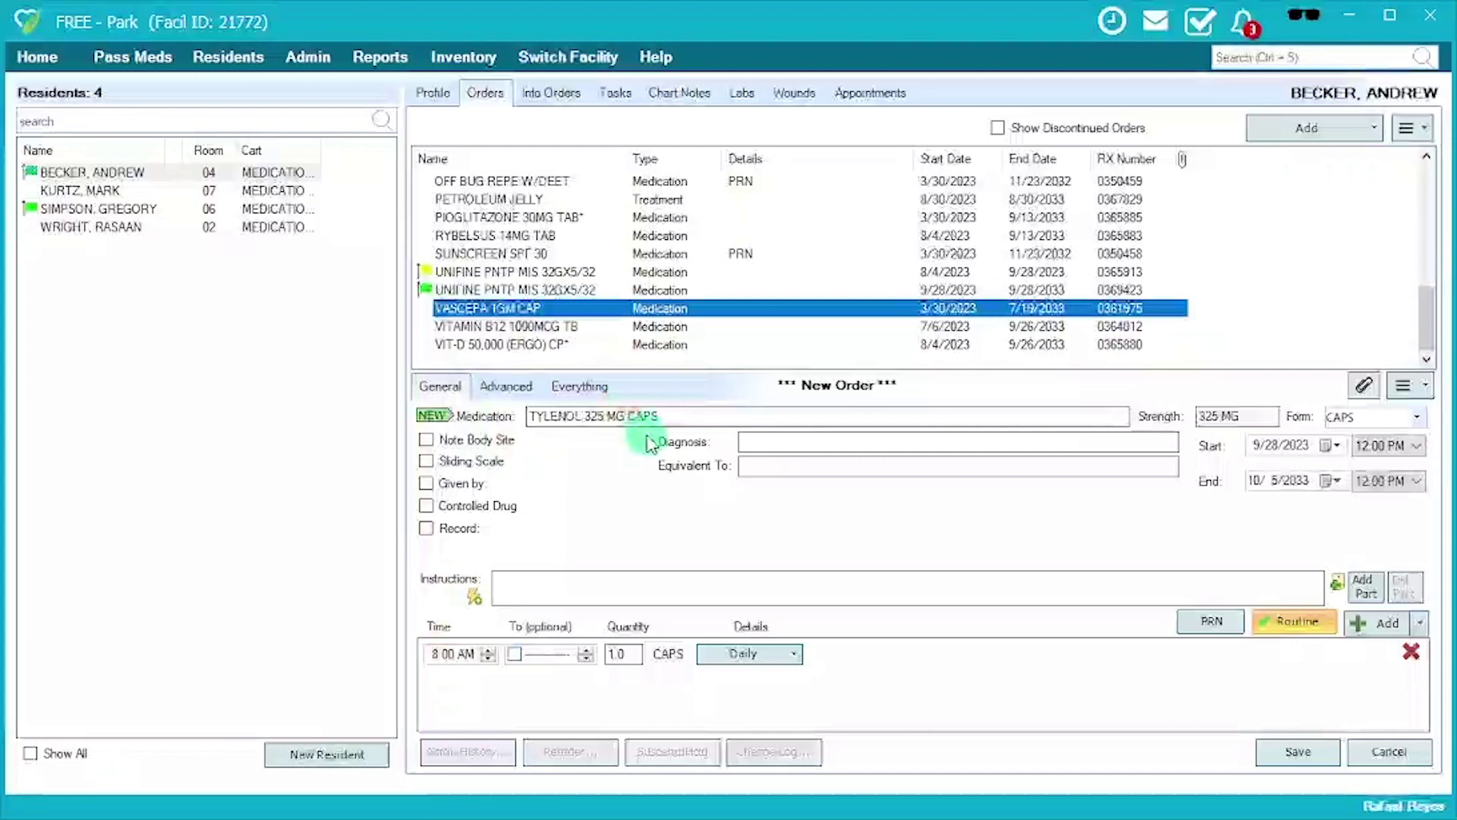
left_click(561, 327)
left_click(786, 494)
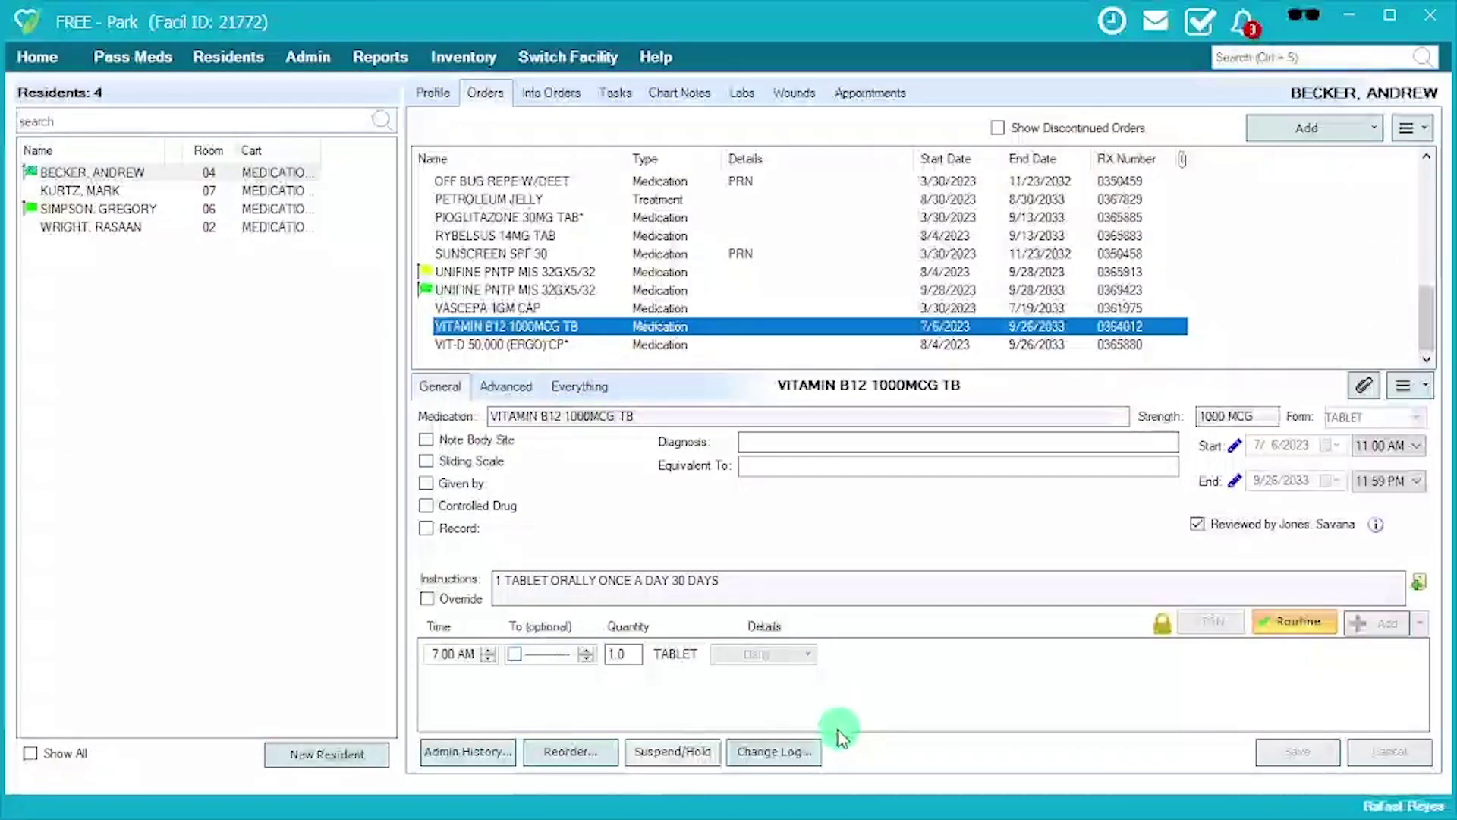
left_click(798, 749)
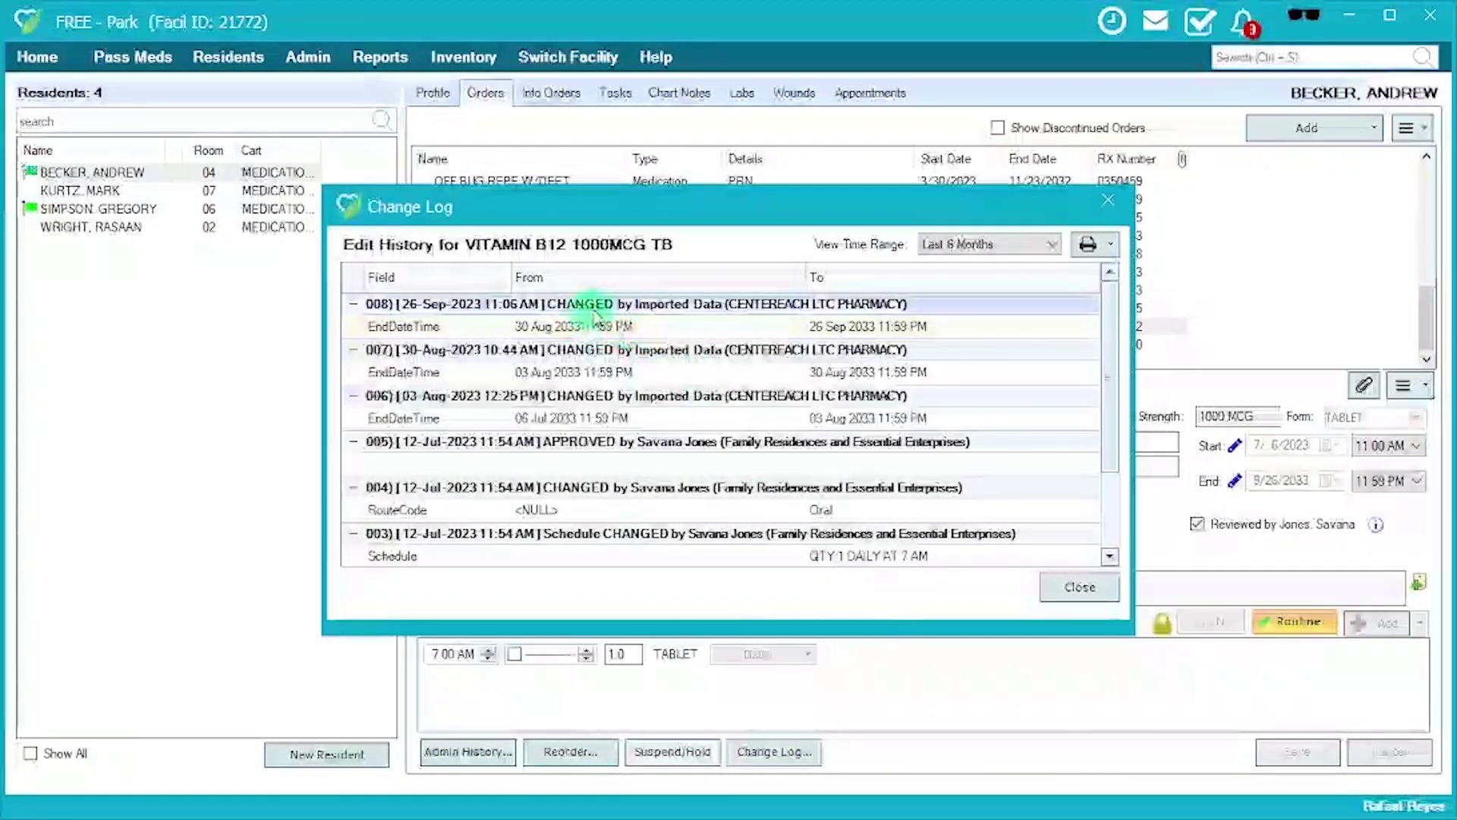
Inspect change-log entries 008 (end date) and 004 (route to Oral), then the oldest entries.
left_click(425, 307)
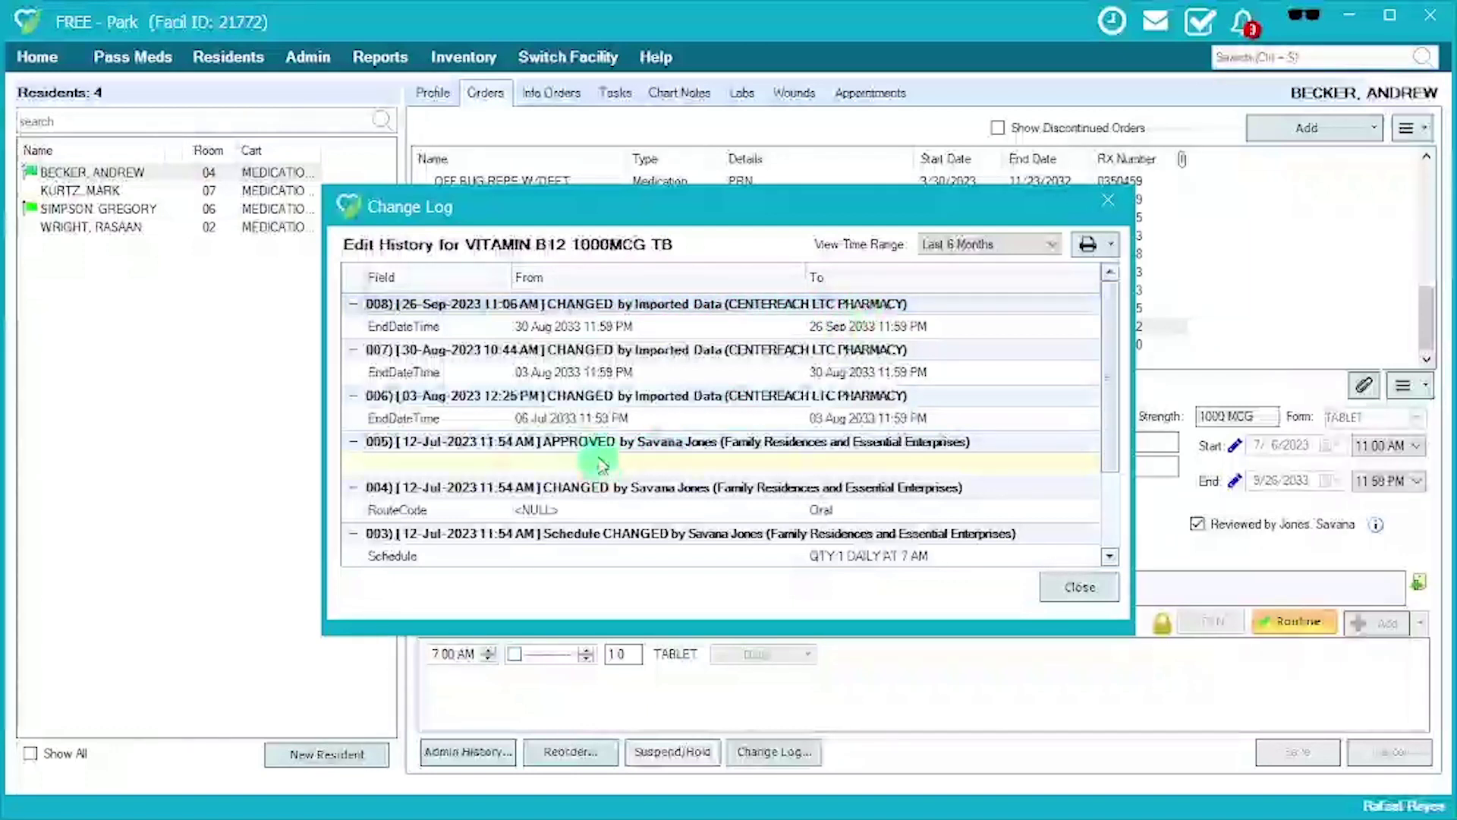
left_click(568, 495)
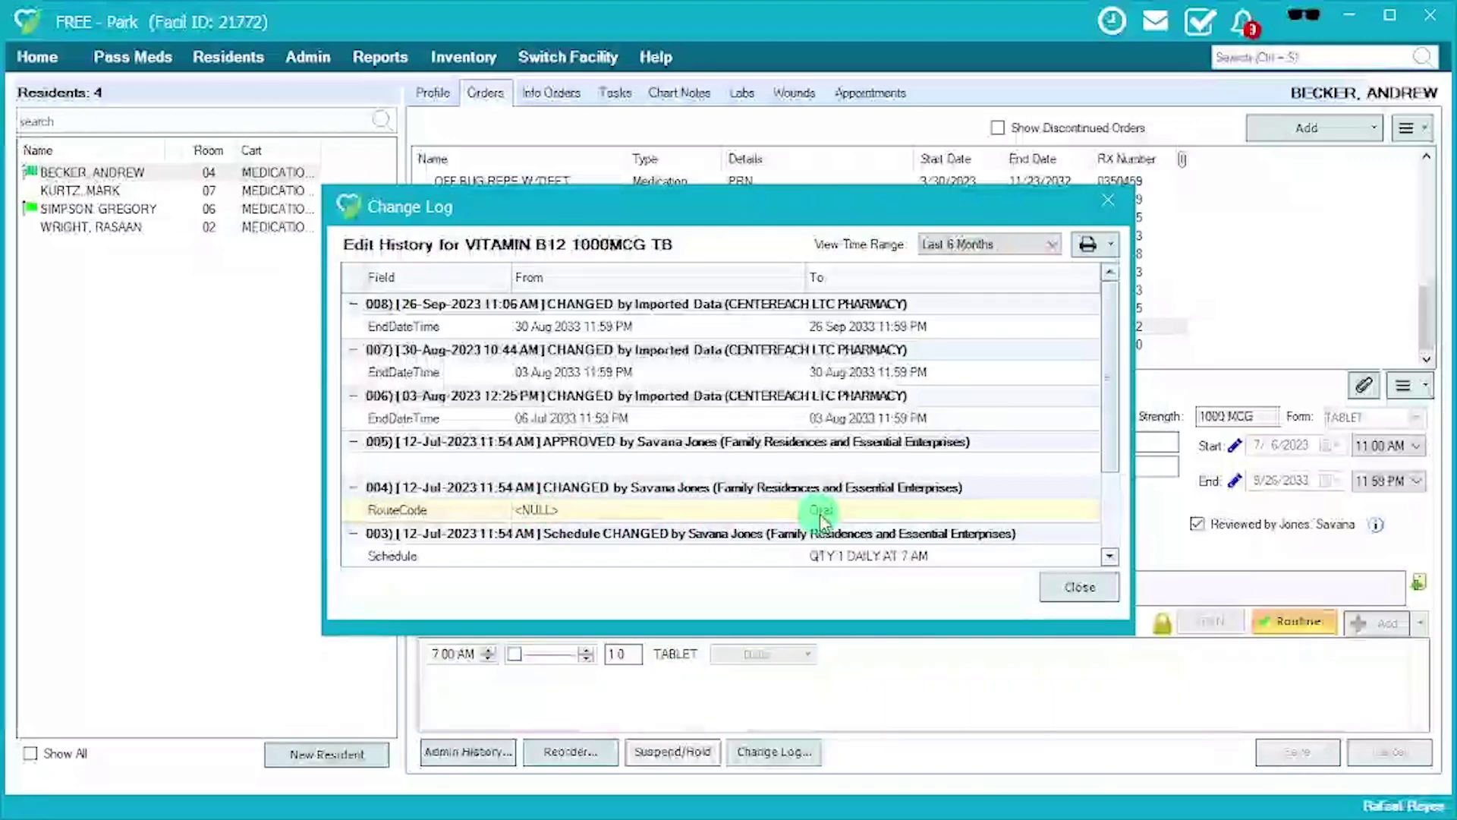
scroll(990, 530, "down", 1)
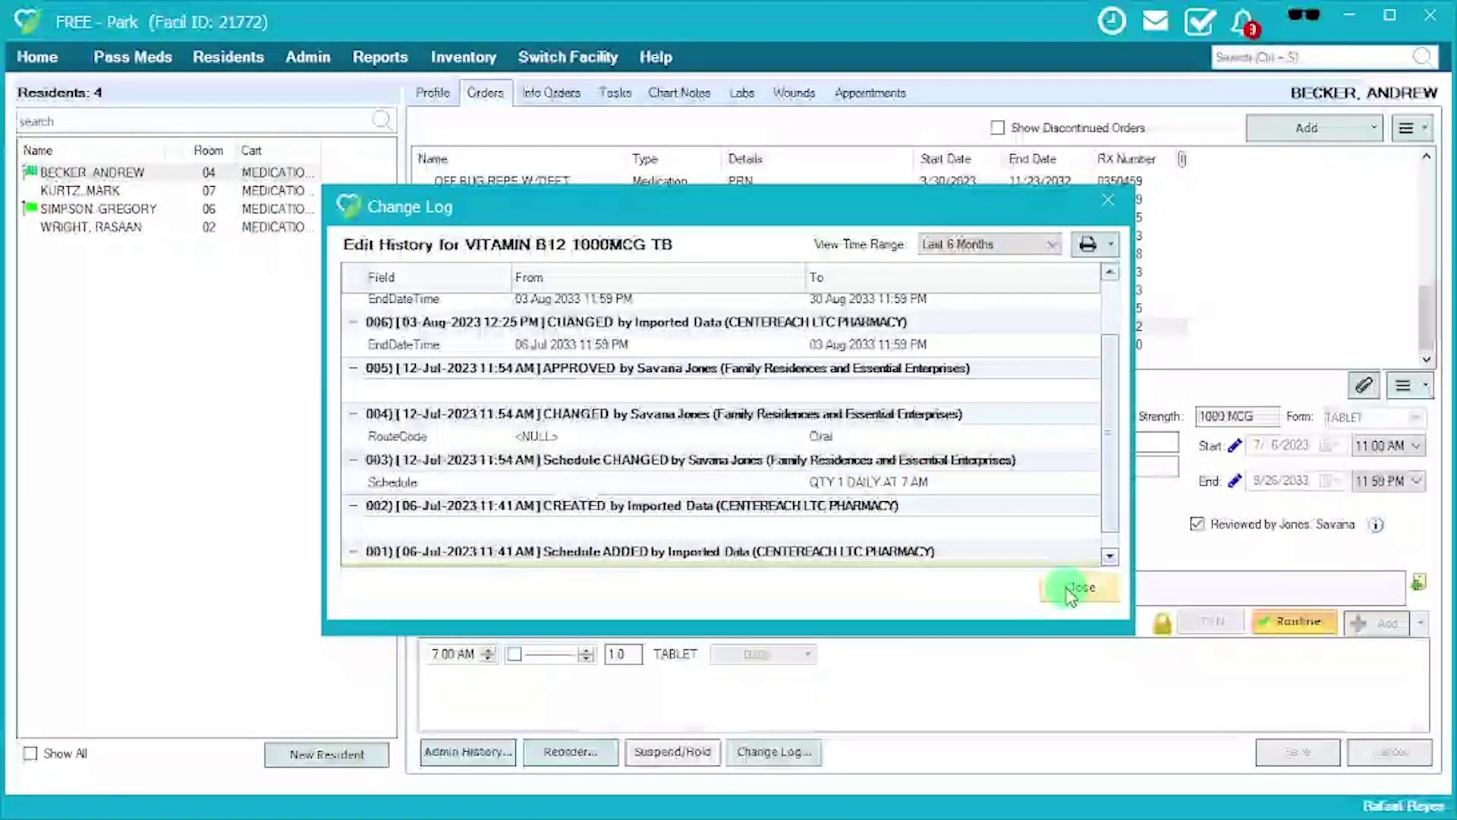
Close the change log and start a Vitamin B12 temporary hold on 9/29/2023 at 5:00 AM.
left_click(1071, 596)
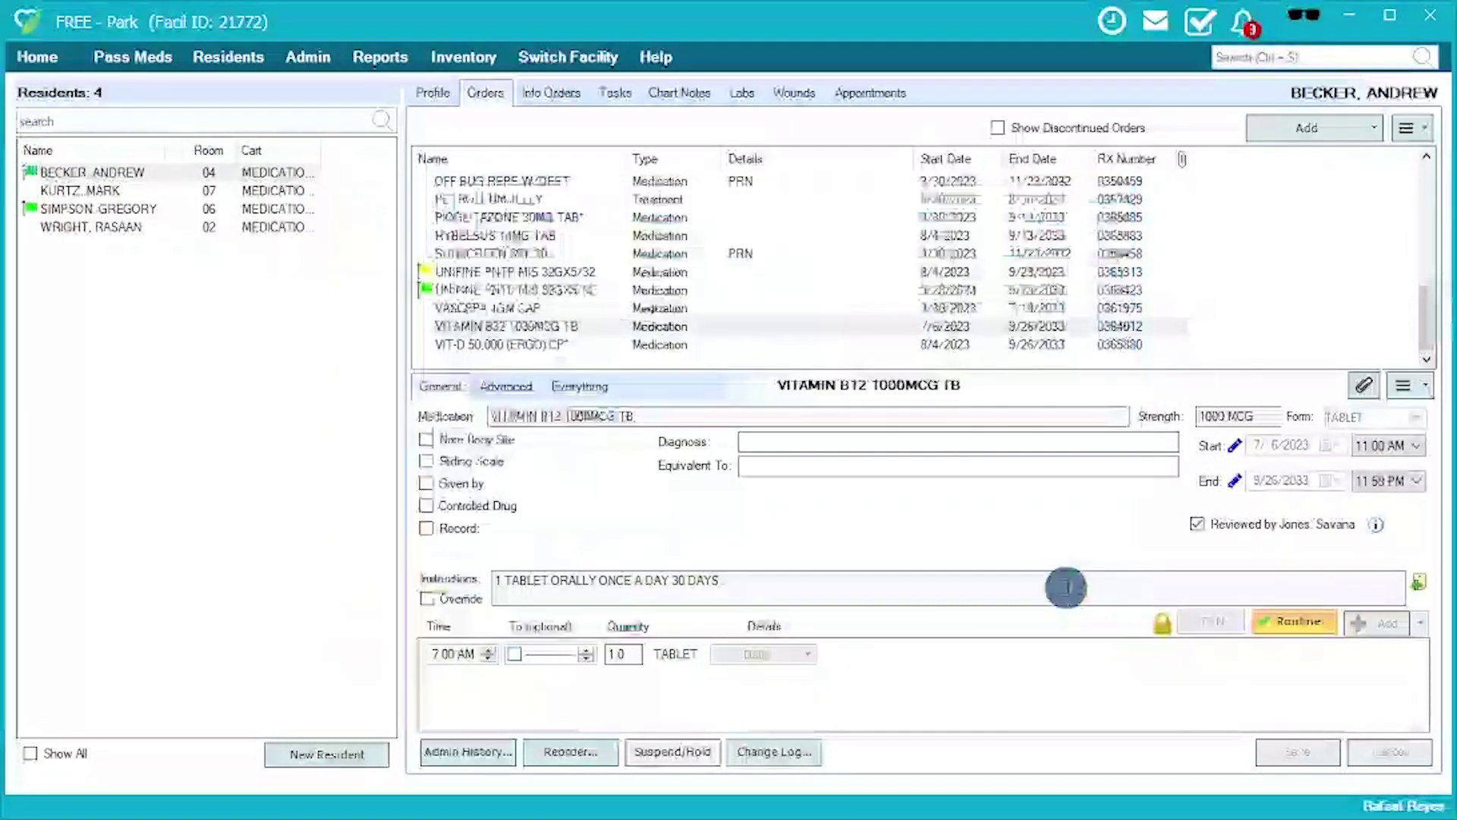
left_click(680, 759)
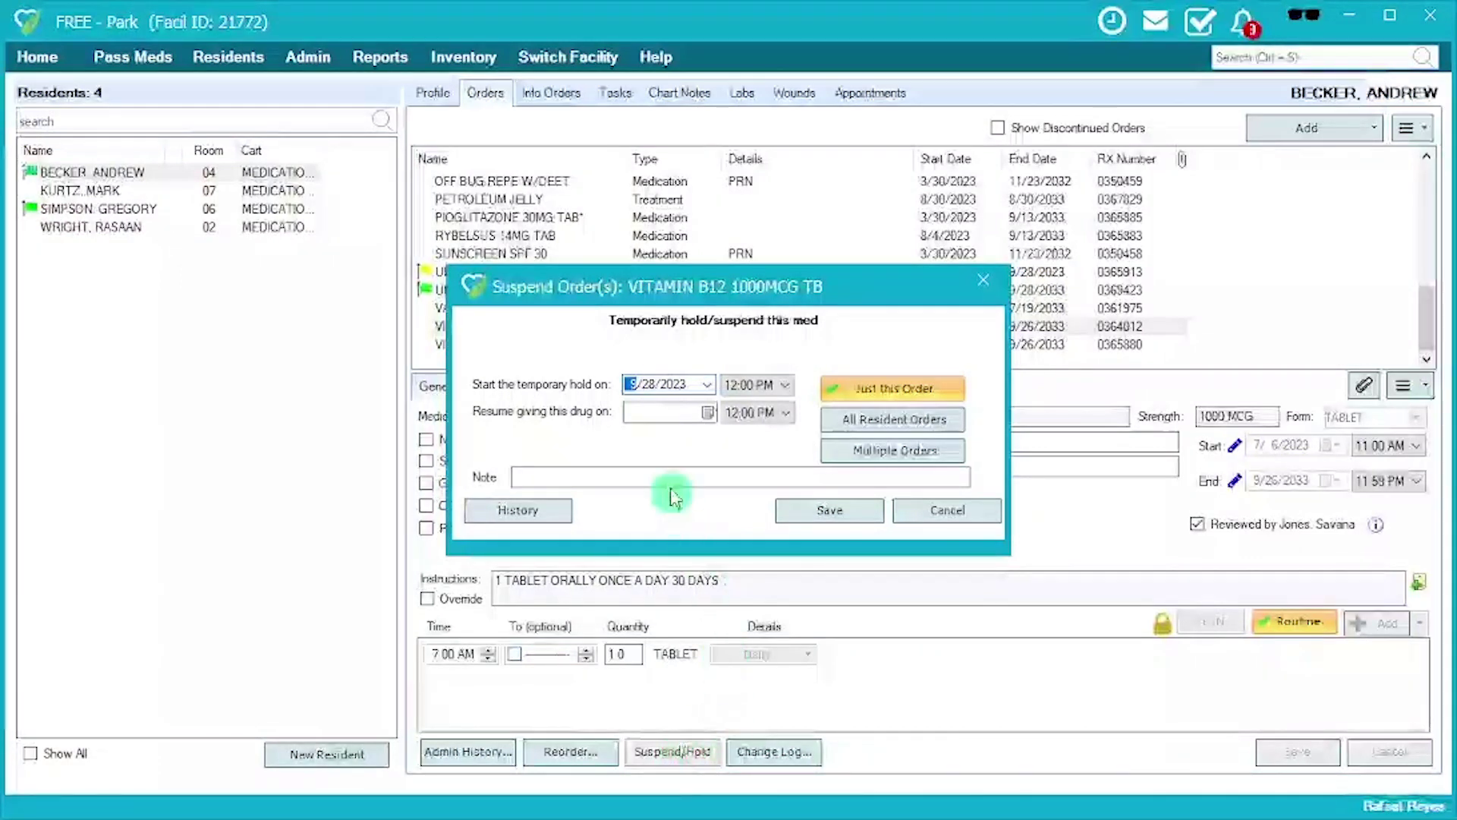
left_click(711, 390)
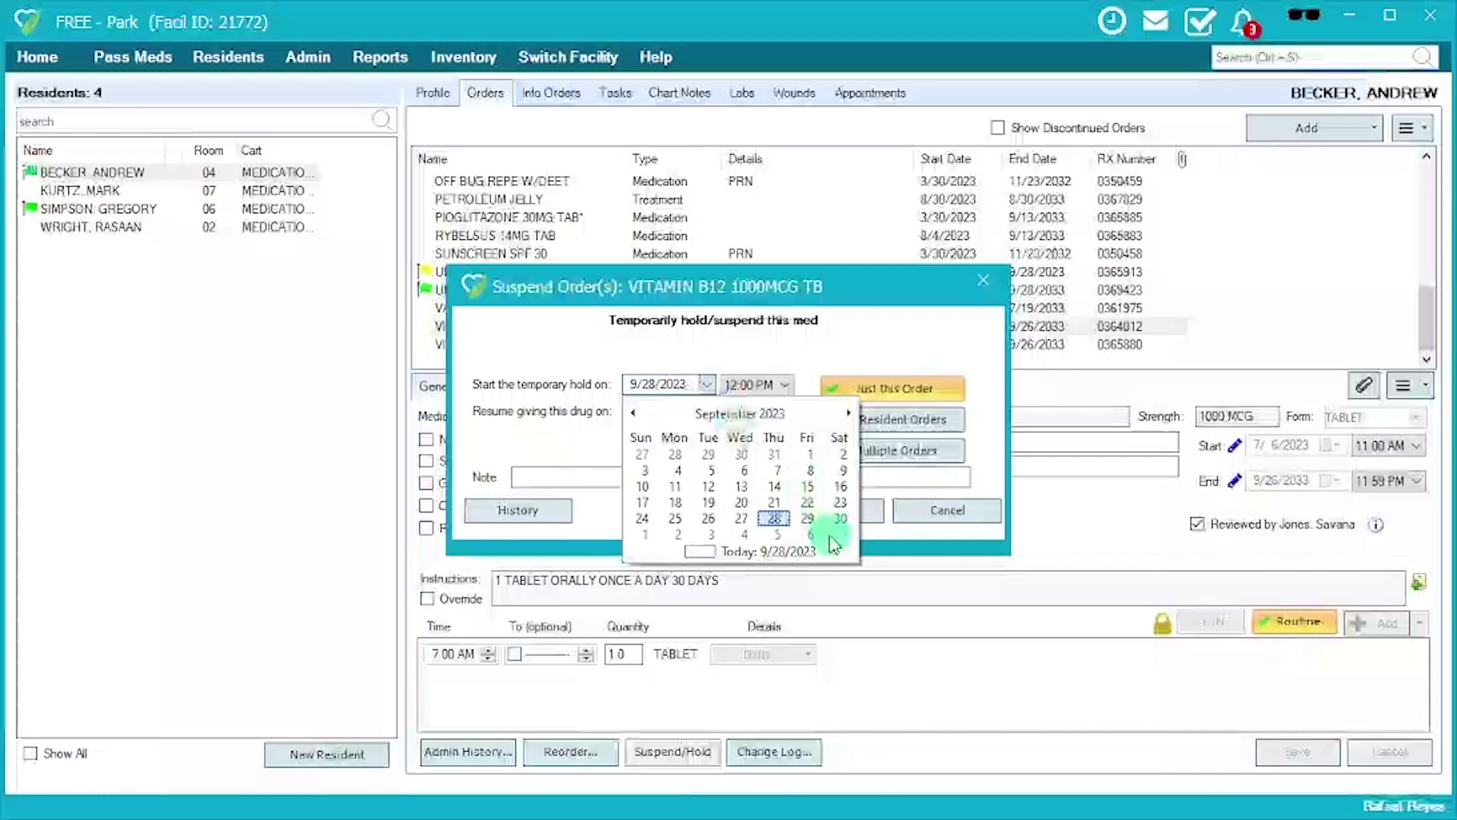
left_click(801, 523)
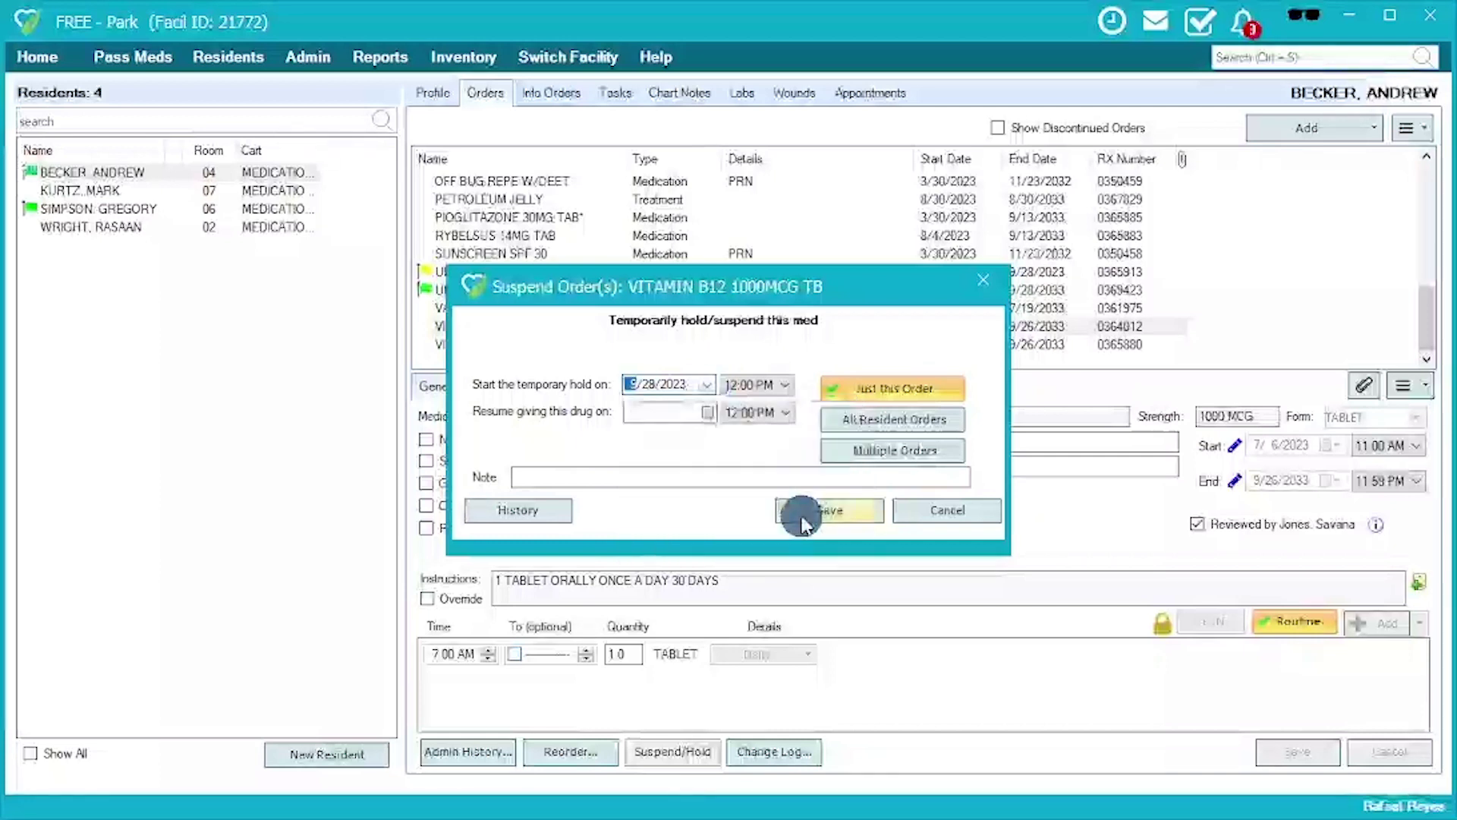
left_click(766, 385)
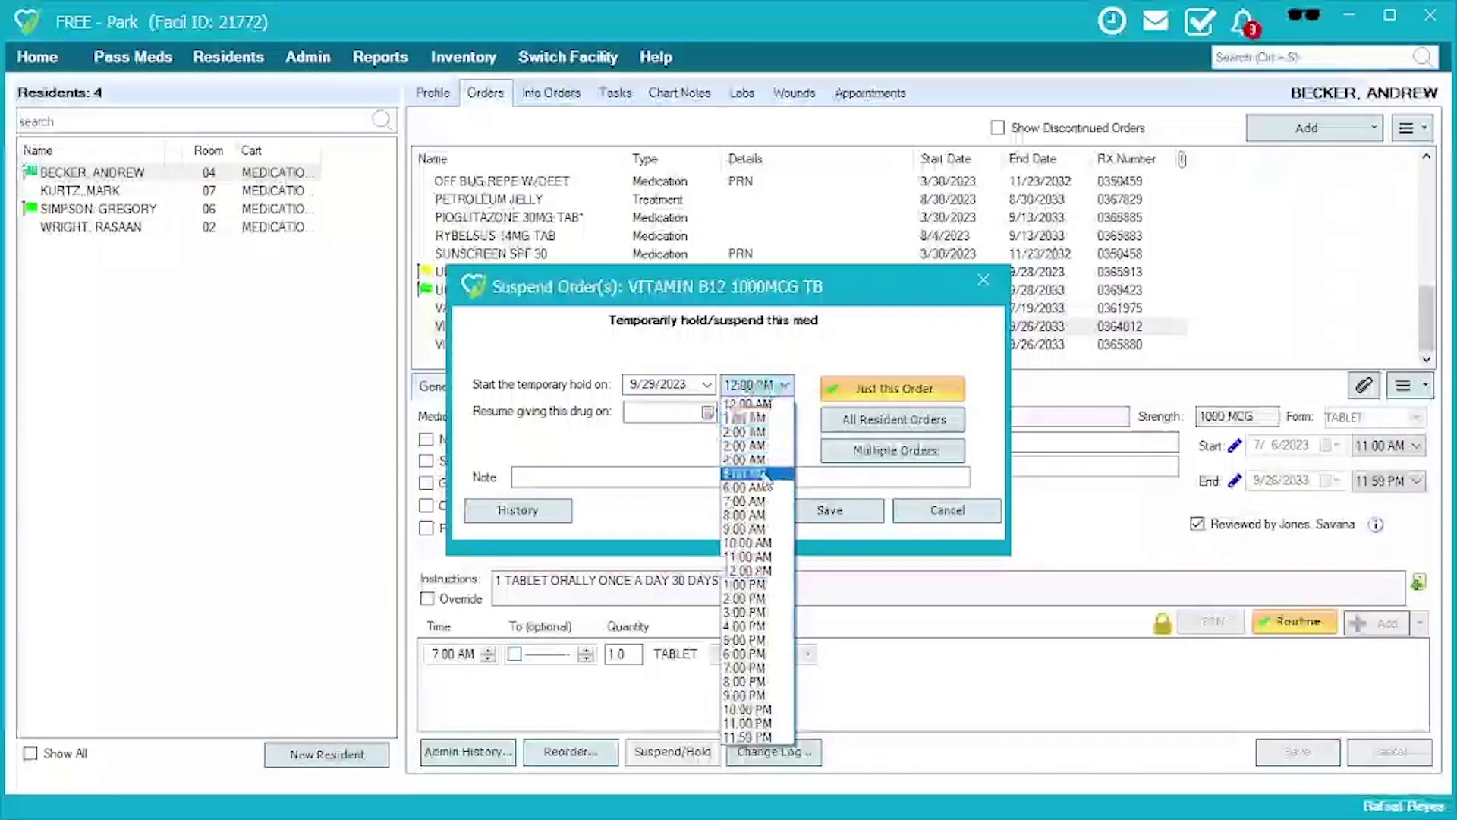
left_click(762, 472)
Set the hold to resume 9/29/2023 at 10:00 AM, covering all the resident's orders.
left_click(707, 412)
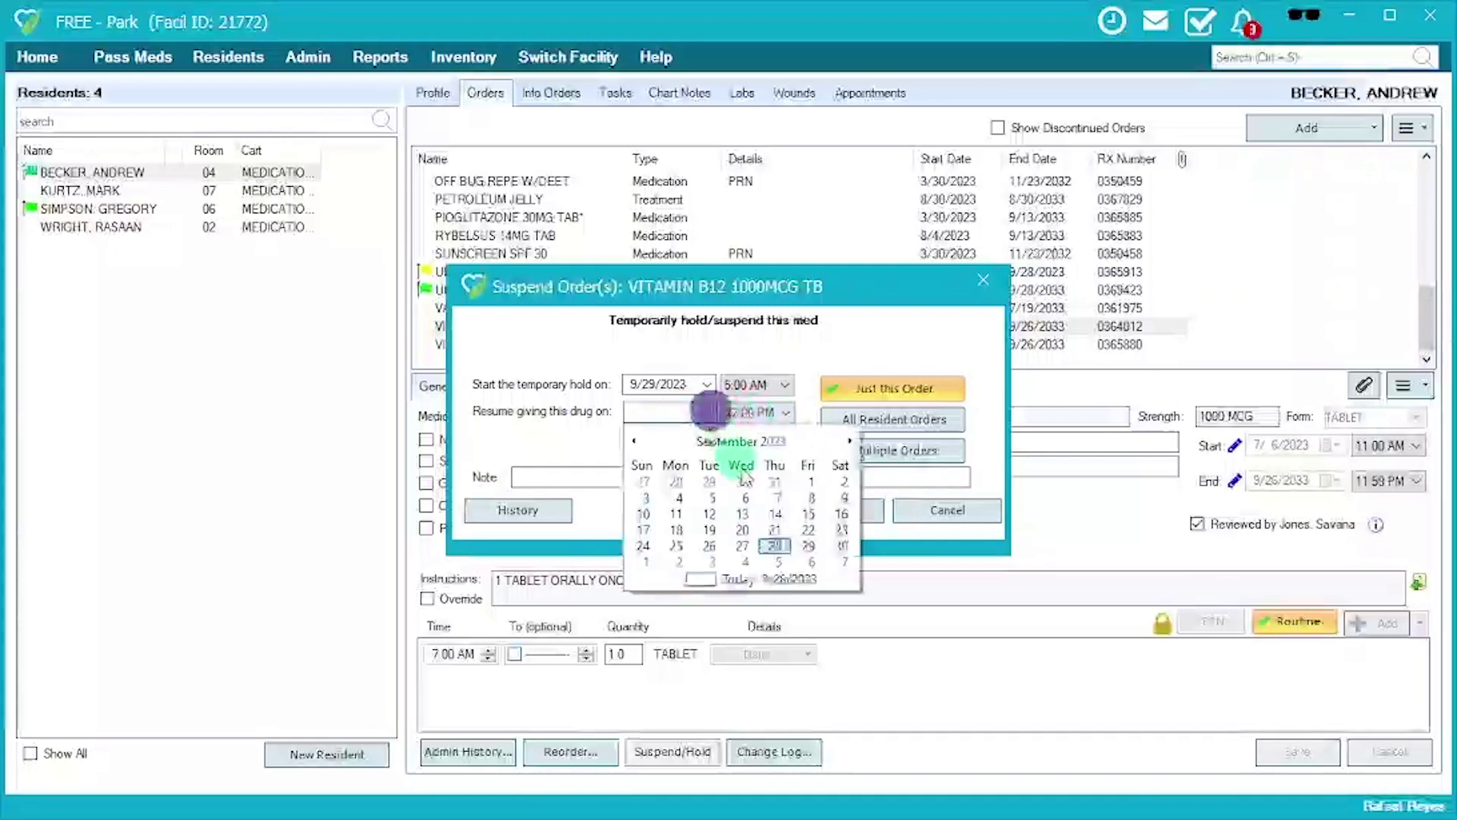
left_click(807, 545)
left_click(766, 412)
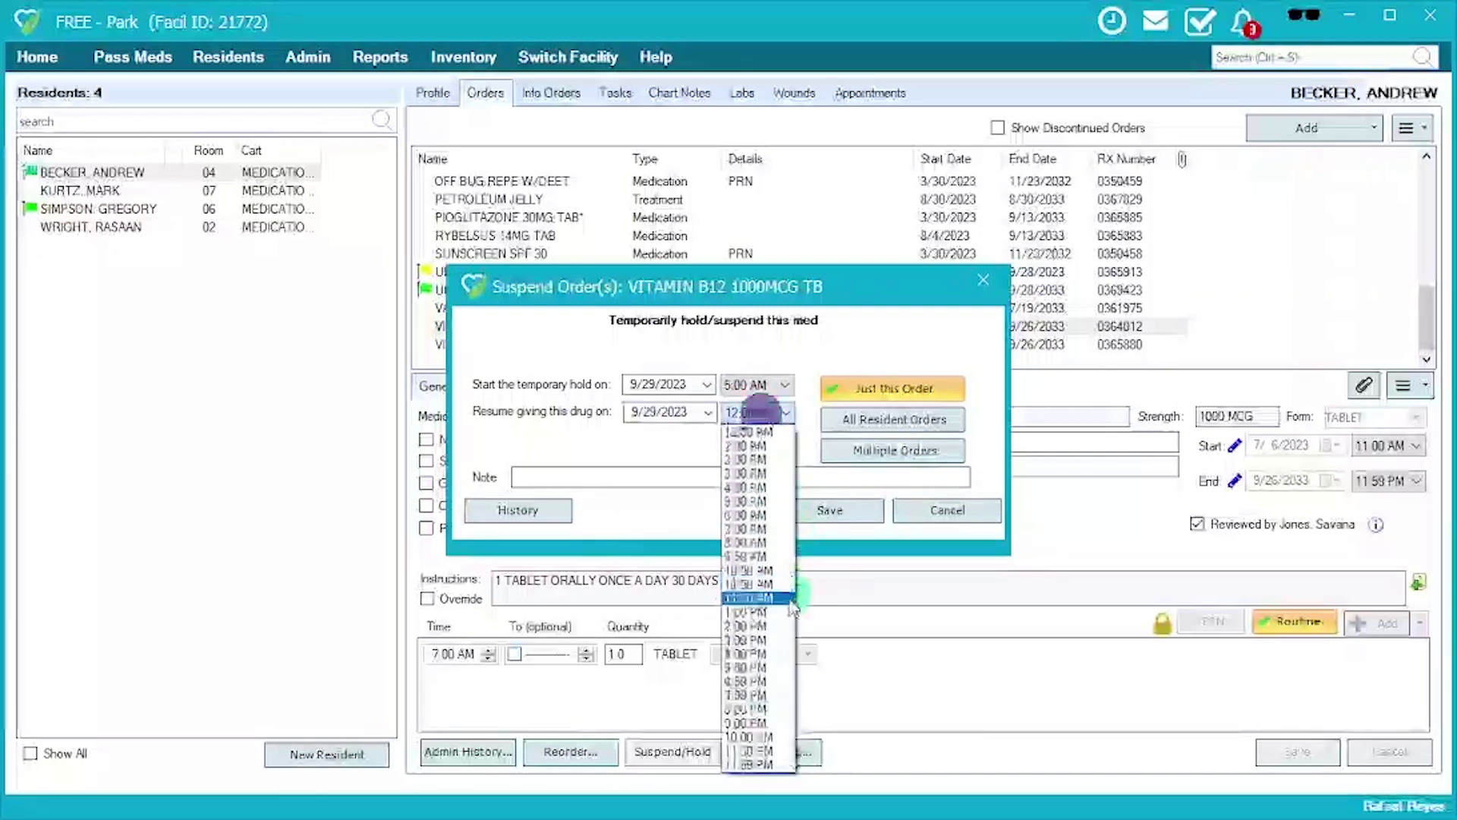
left_click(770, 560)
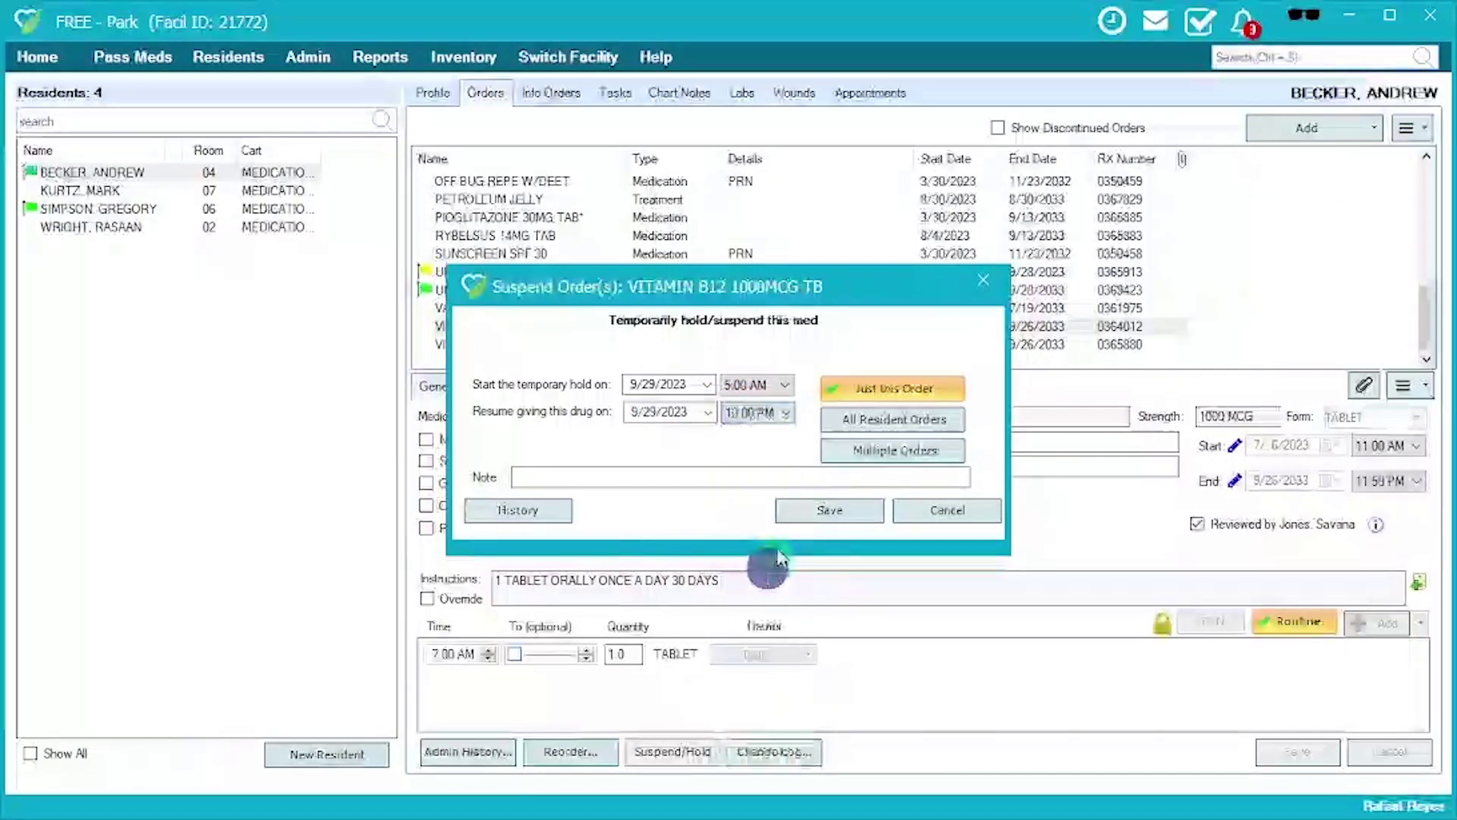
left_click(856, 390)
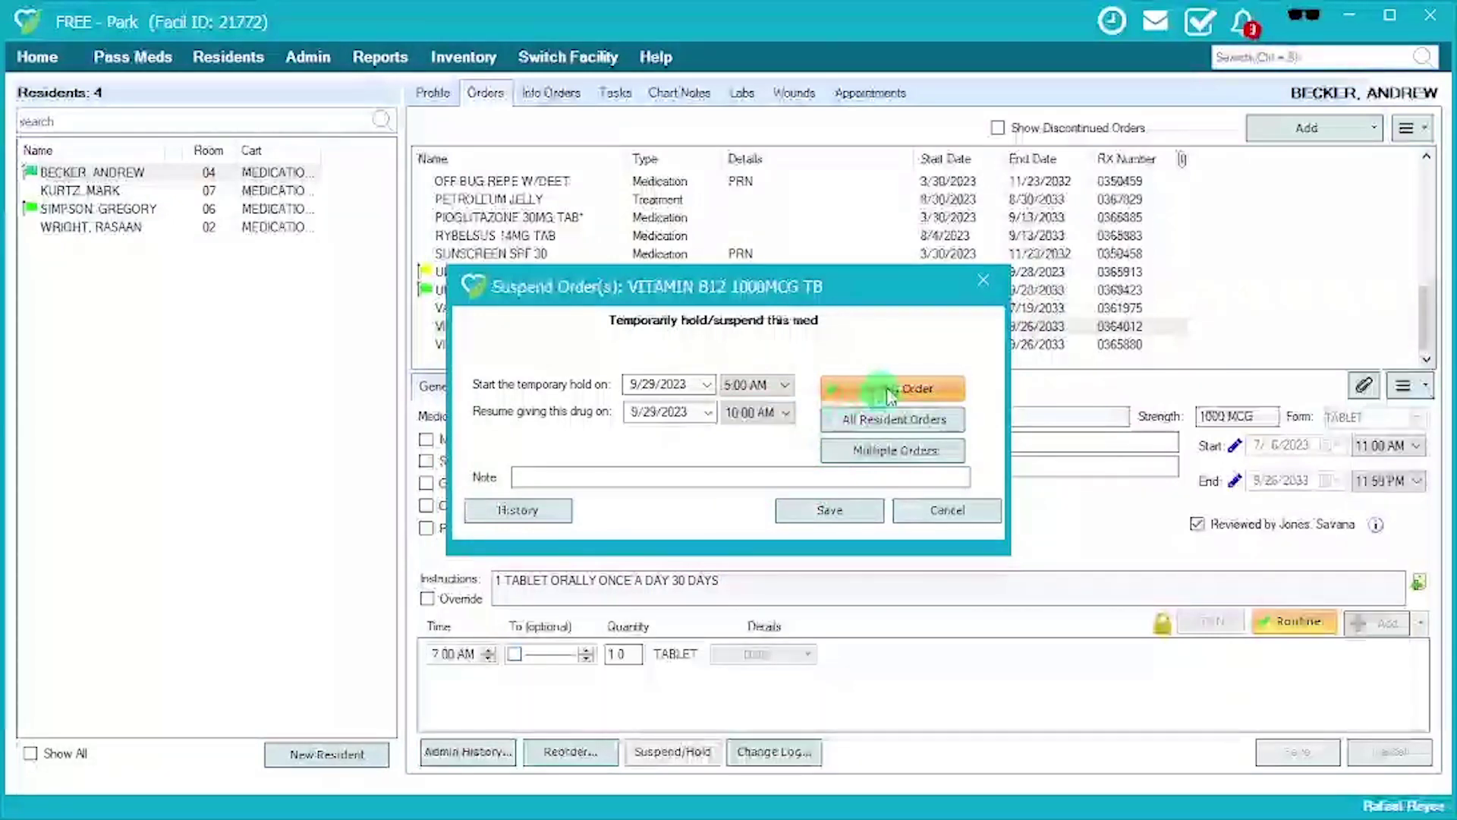
left_click(902, 419)
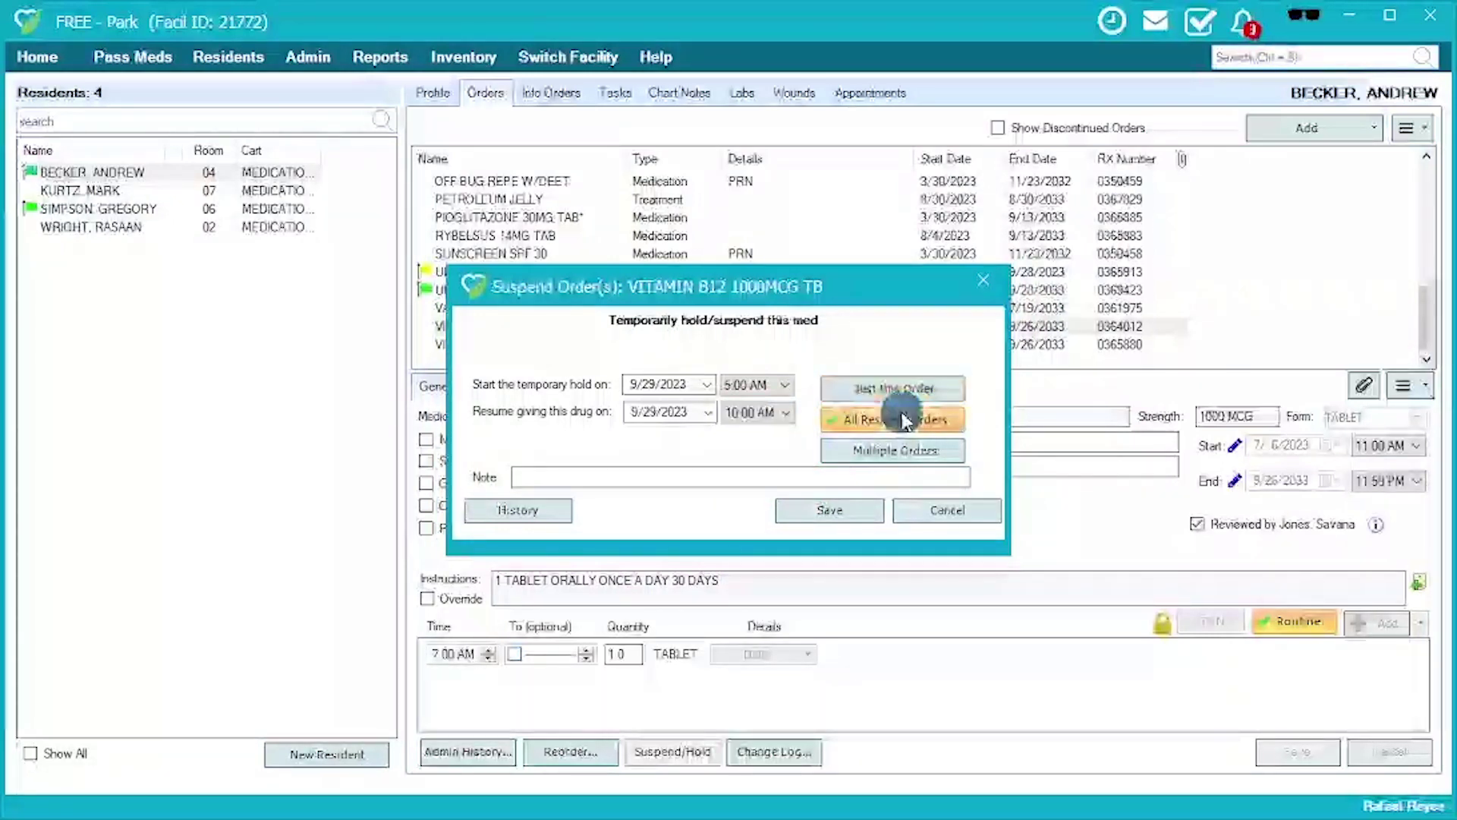
Draft a Multiple Orders hold including Atorvastatin with note 'Per Doctor's Orders', then cancel it.
left_click(900, 452)
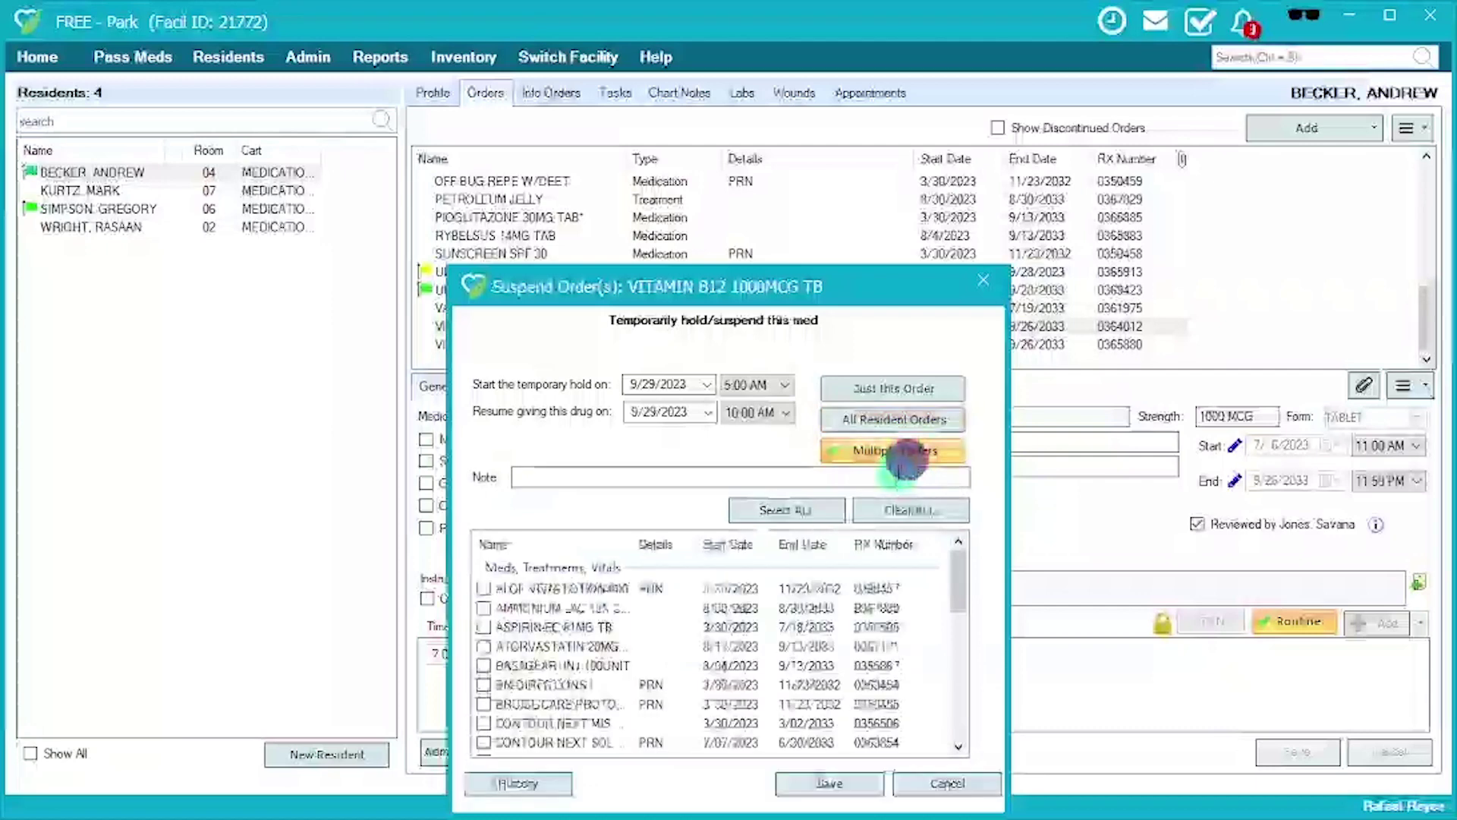
left_click(485, 645)
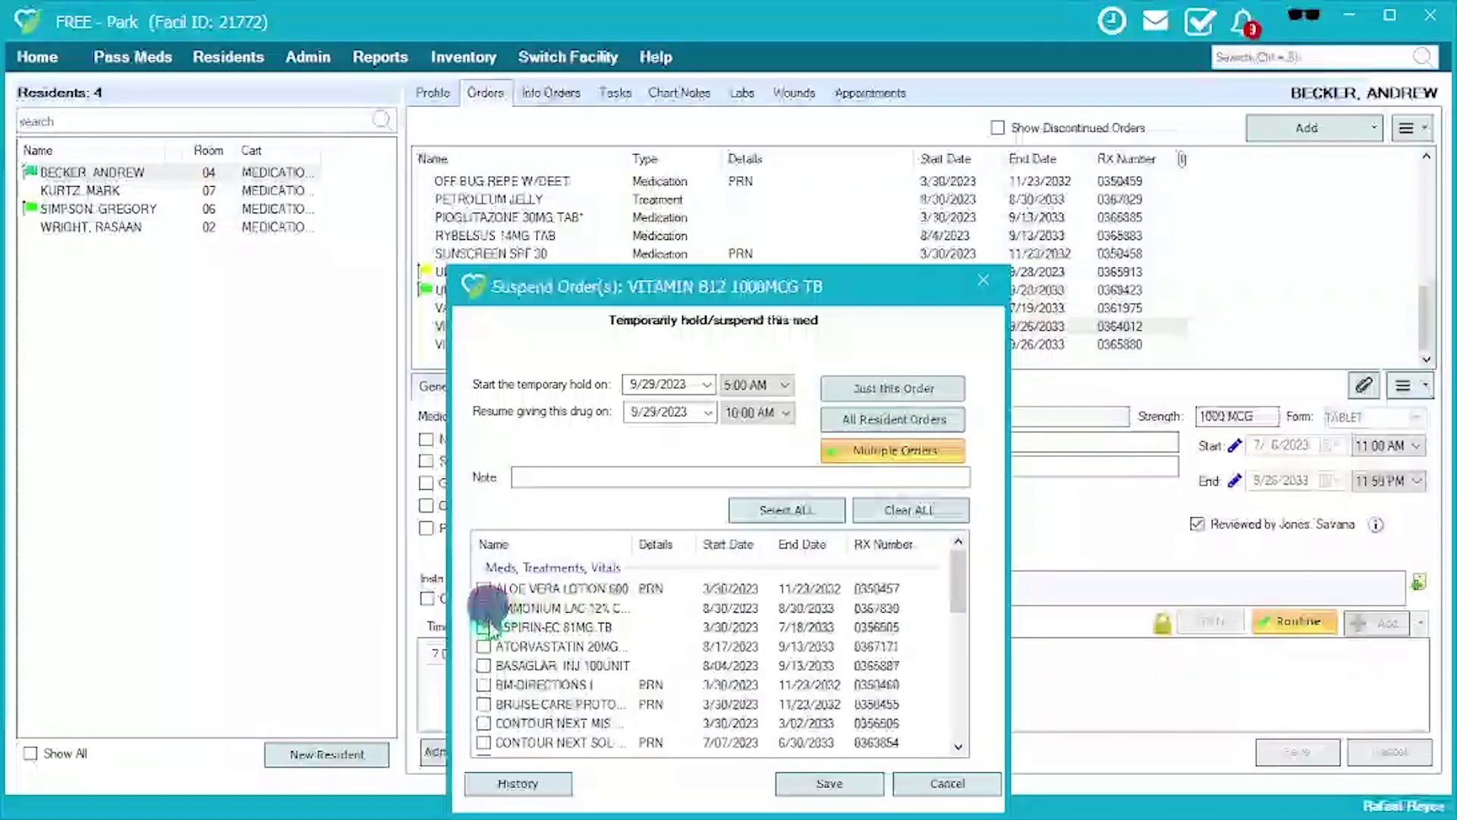
left_click(485, 646)
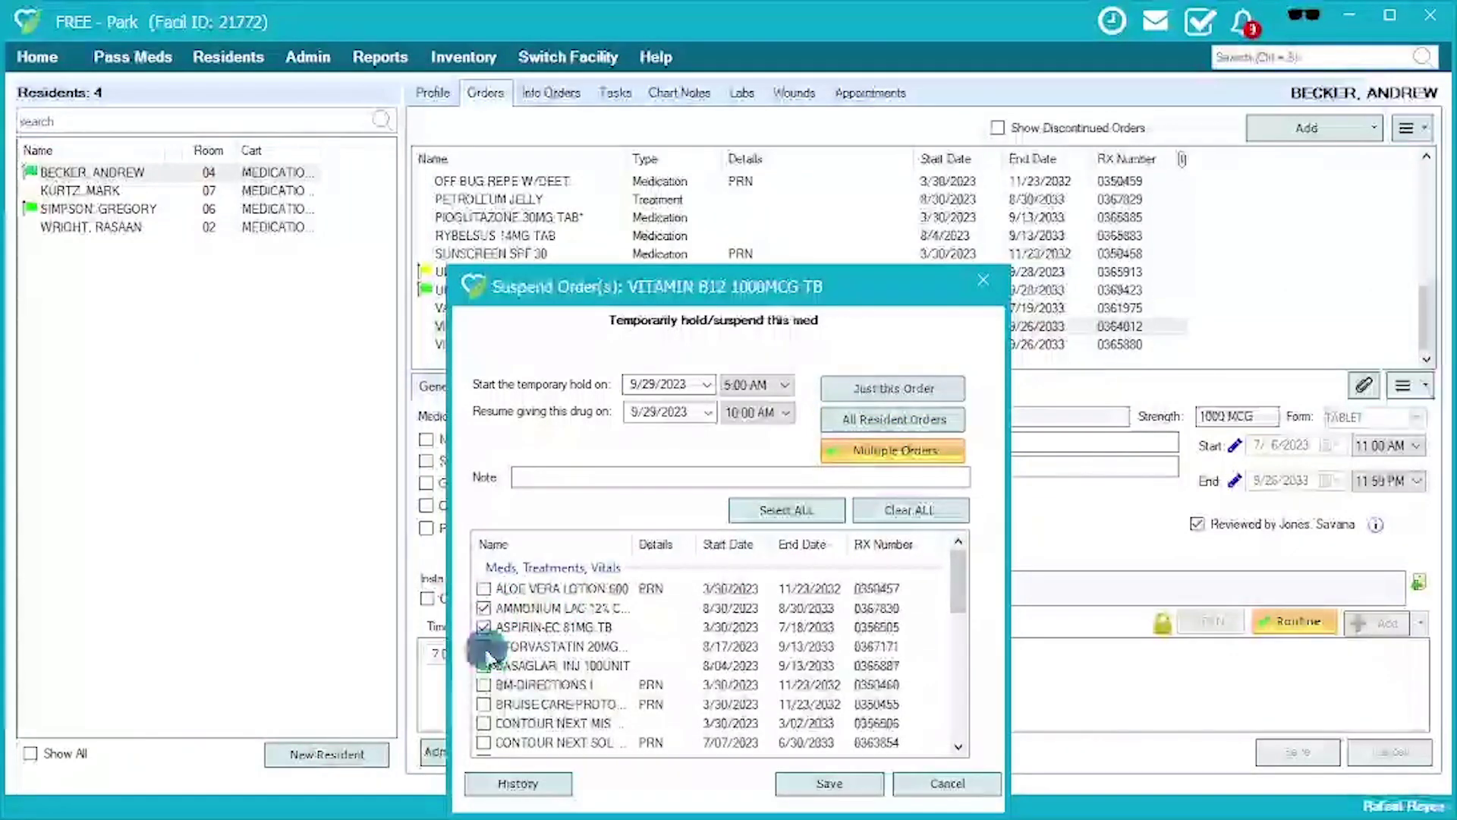
left_click(605, 478)
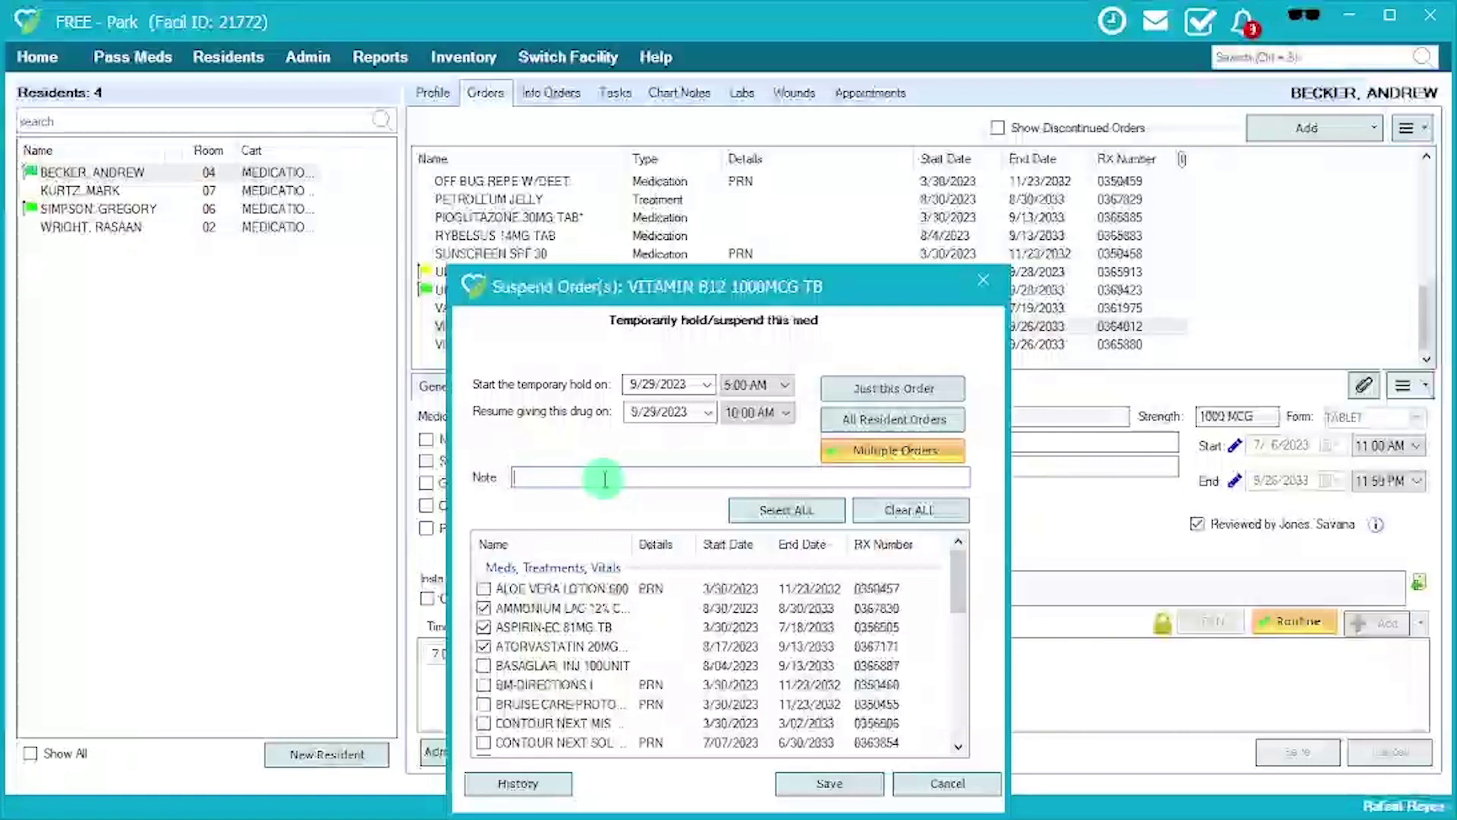
type("Per Doctor's Orders")
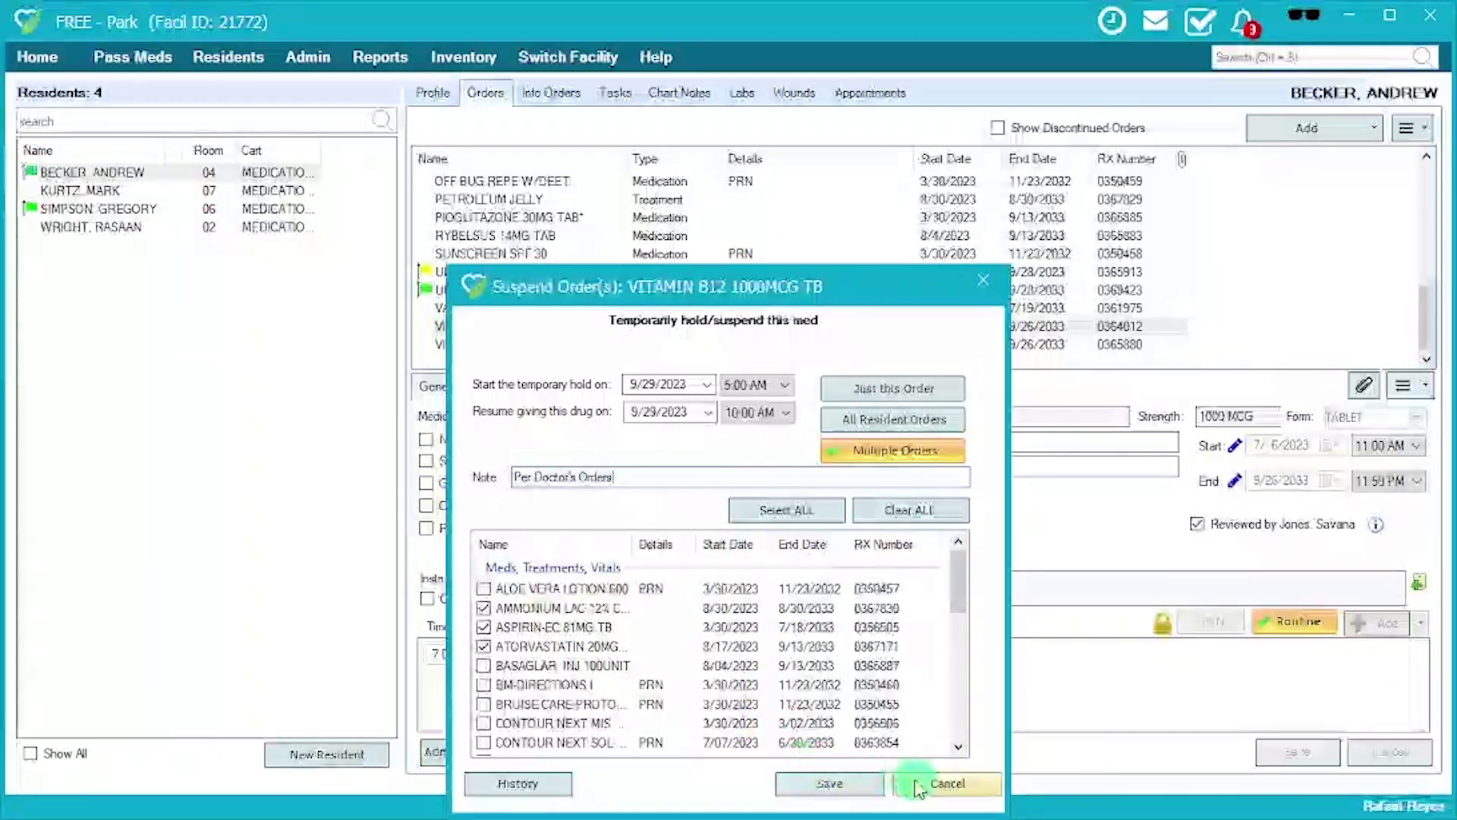
left_click(947, 783)
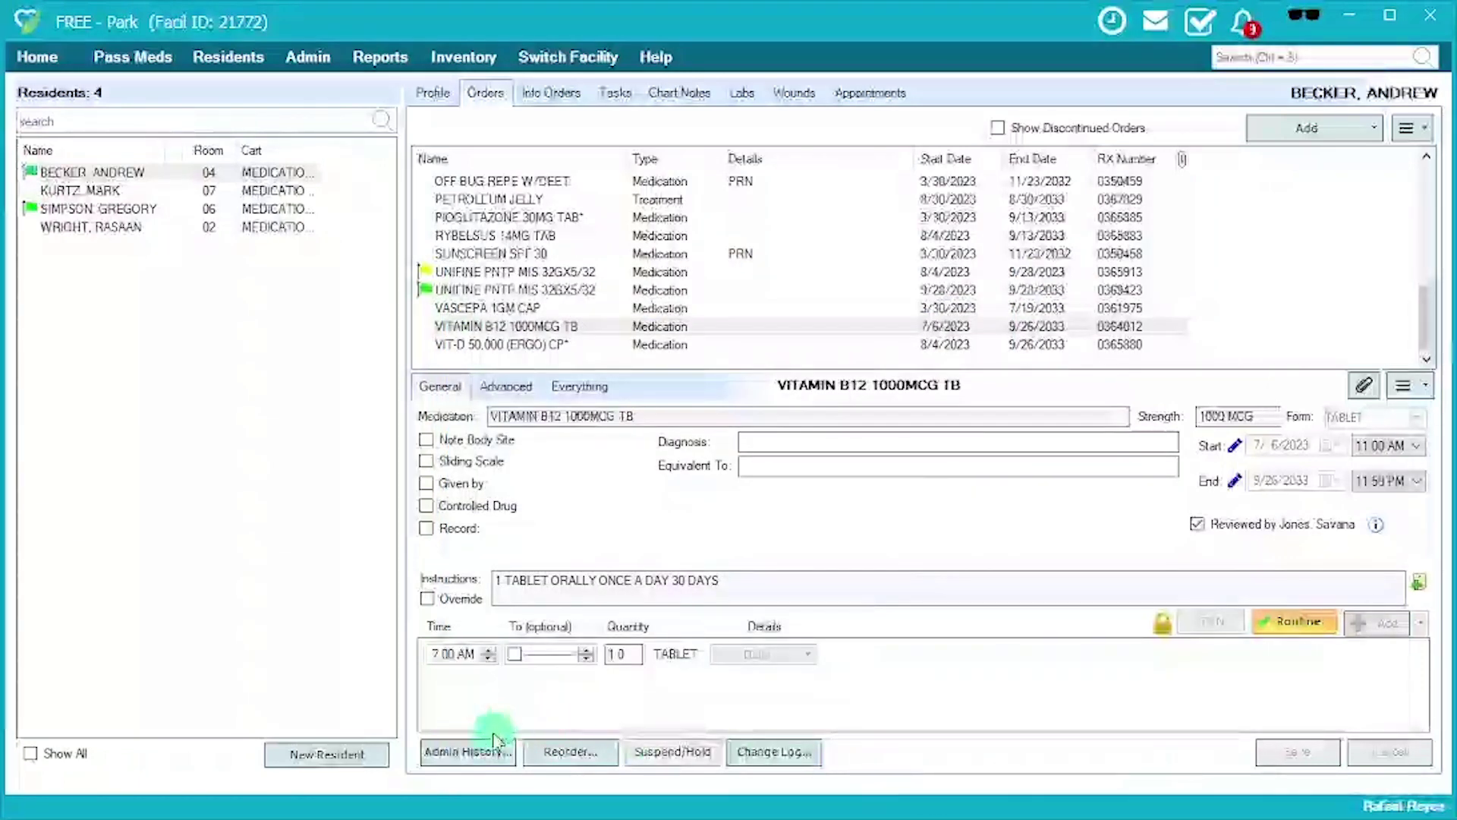
Browse the Vitamin B12 30-day administration history and select the 9/28 pass for editing.
left_click(486, 752)
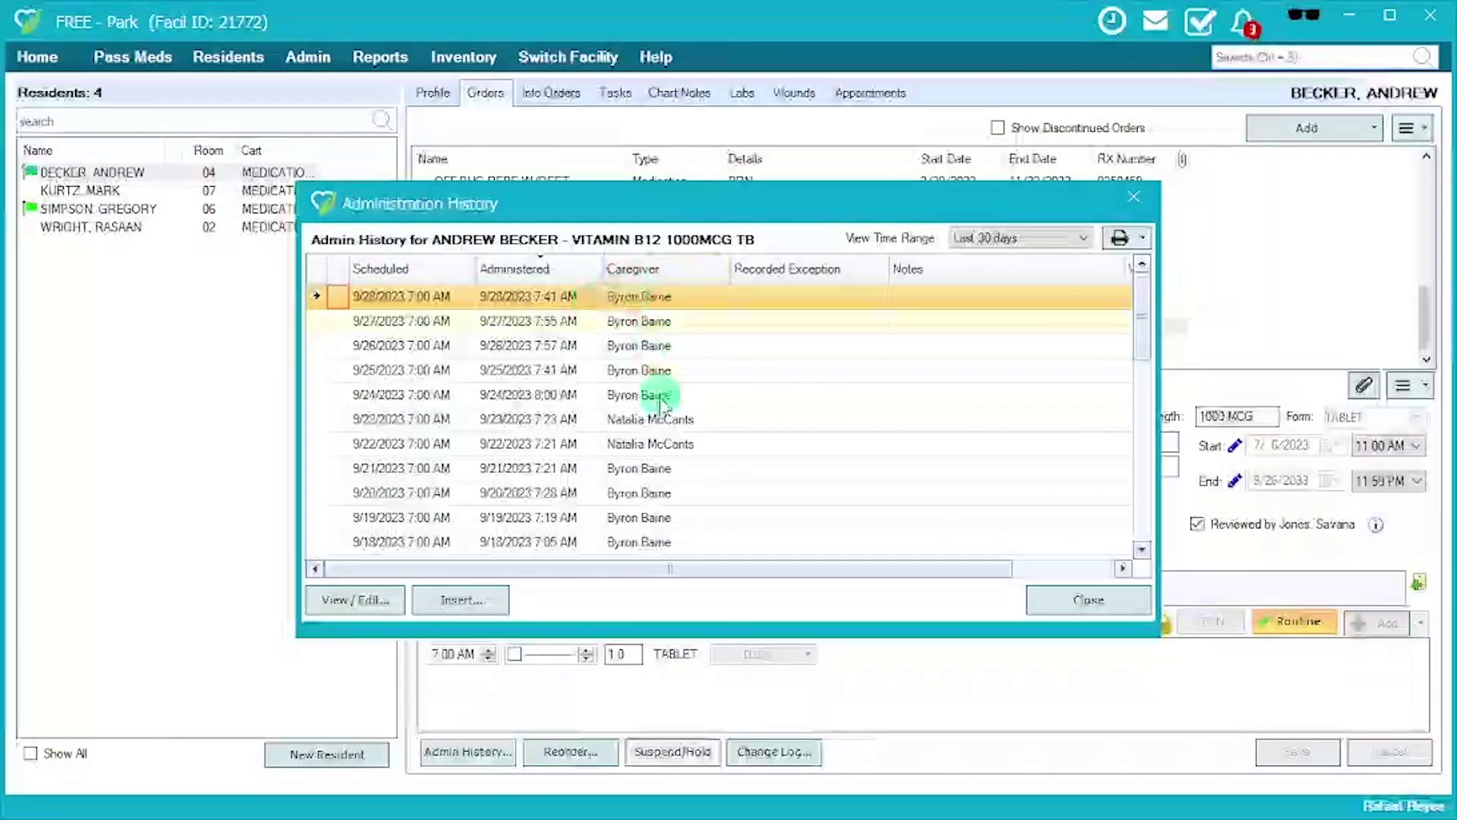
scroll(793, 338, "down", 3)
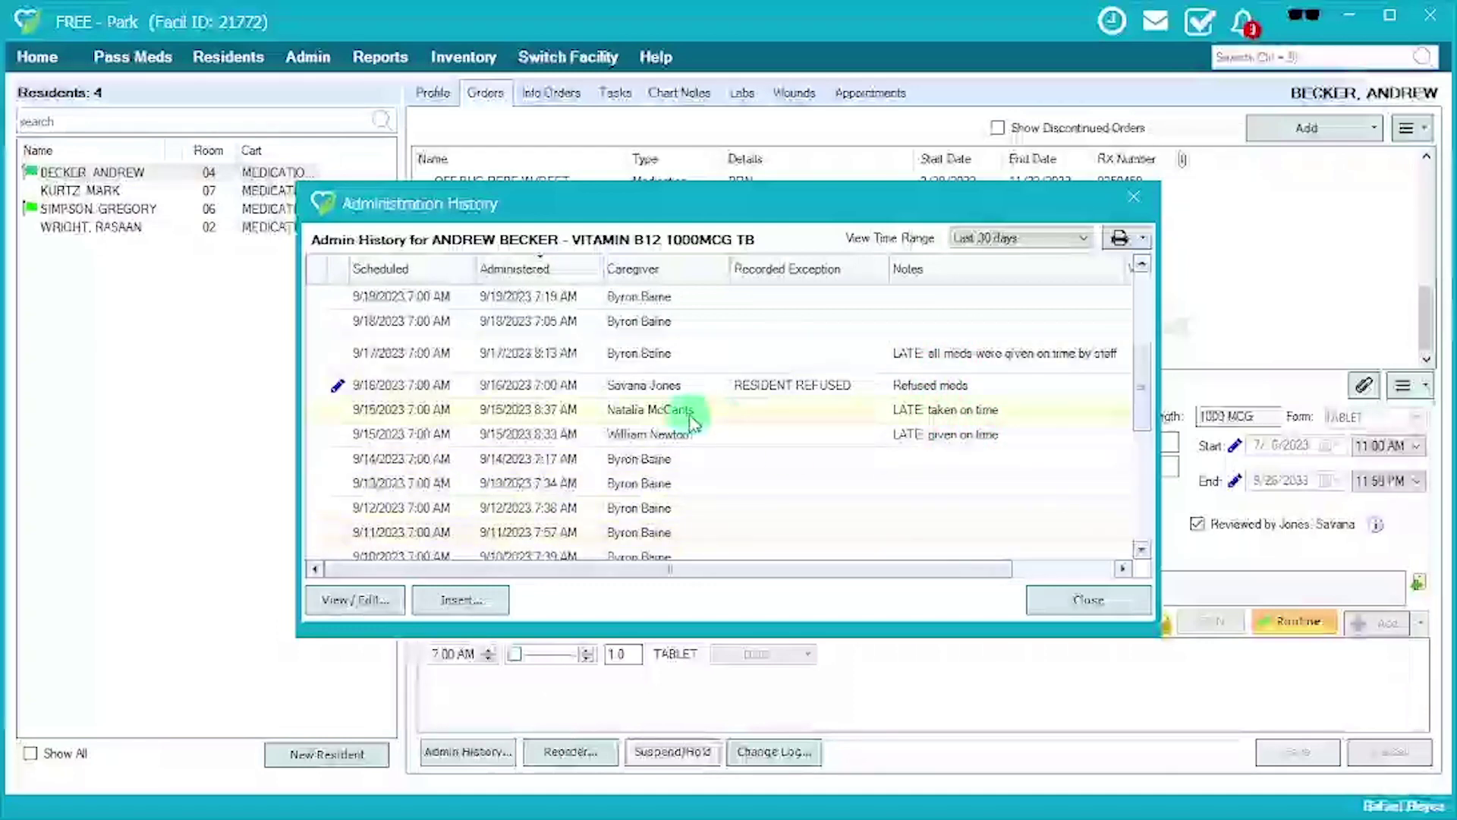
scroll(698, 414, "up", 4)
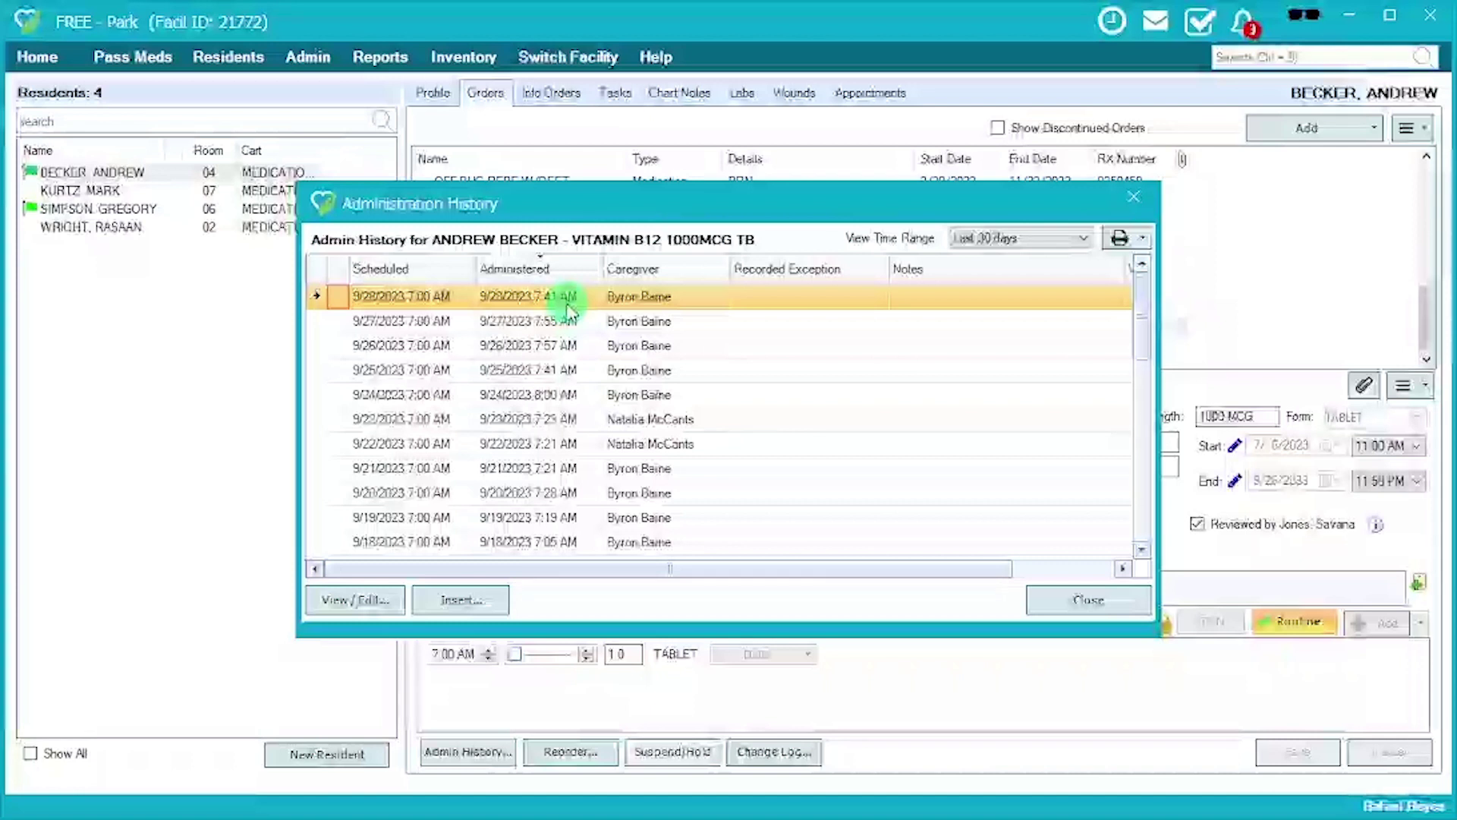
left_click(379, 603)
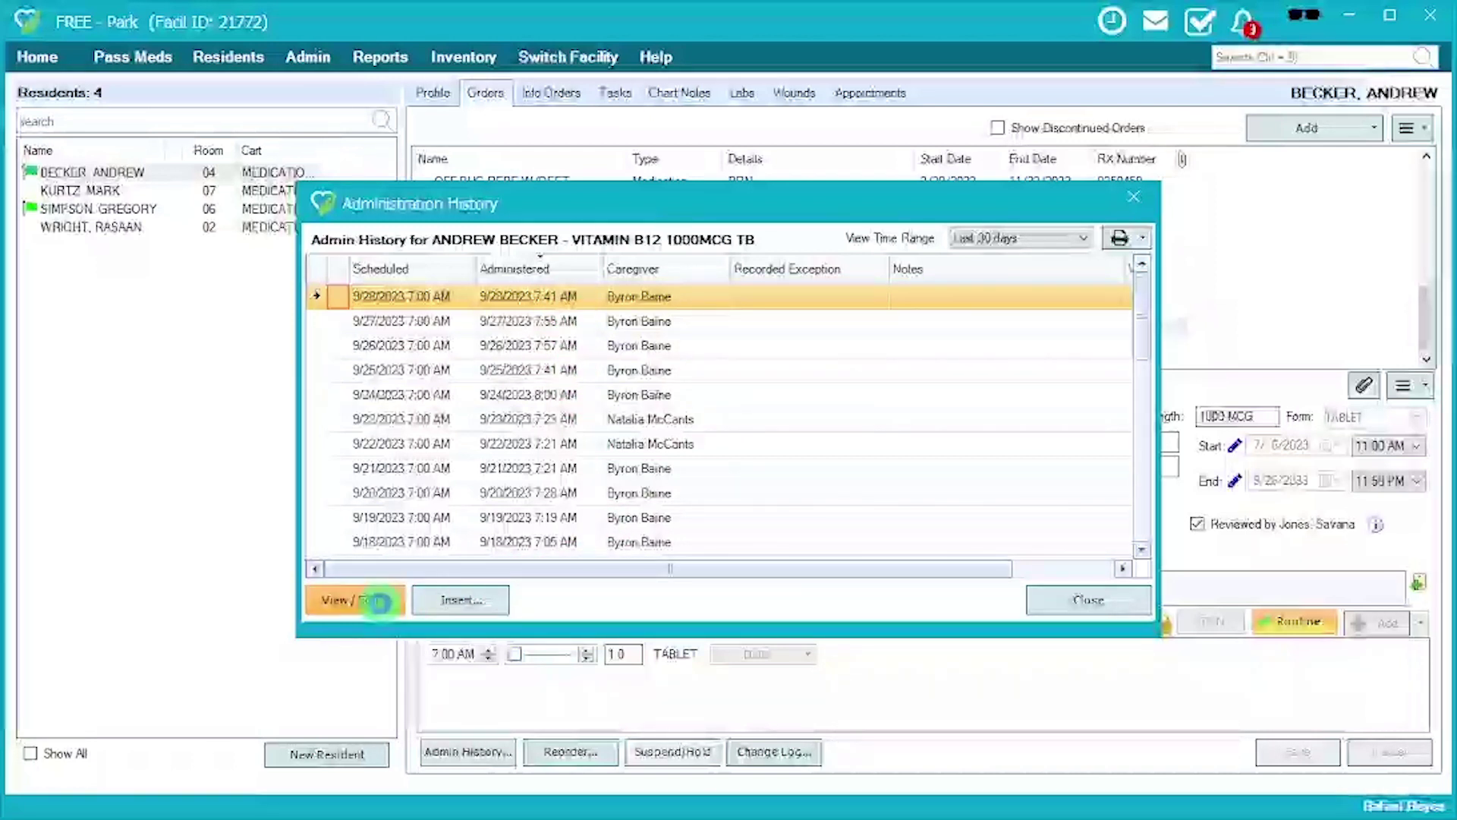
Edit the 9/28/2023 7:00 AM pass to No Exception with the note 'Given on time - syncing occu'.
left_click(383, 604)
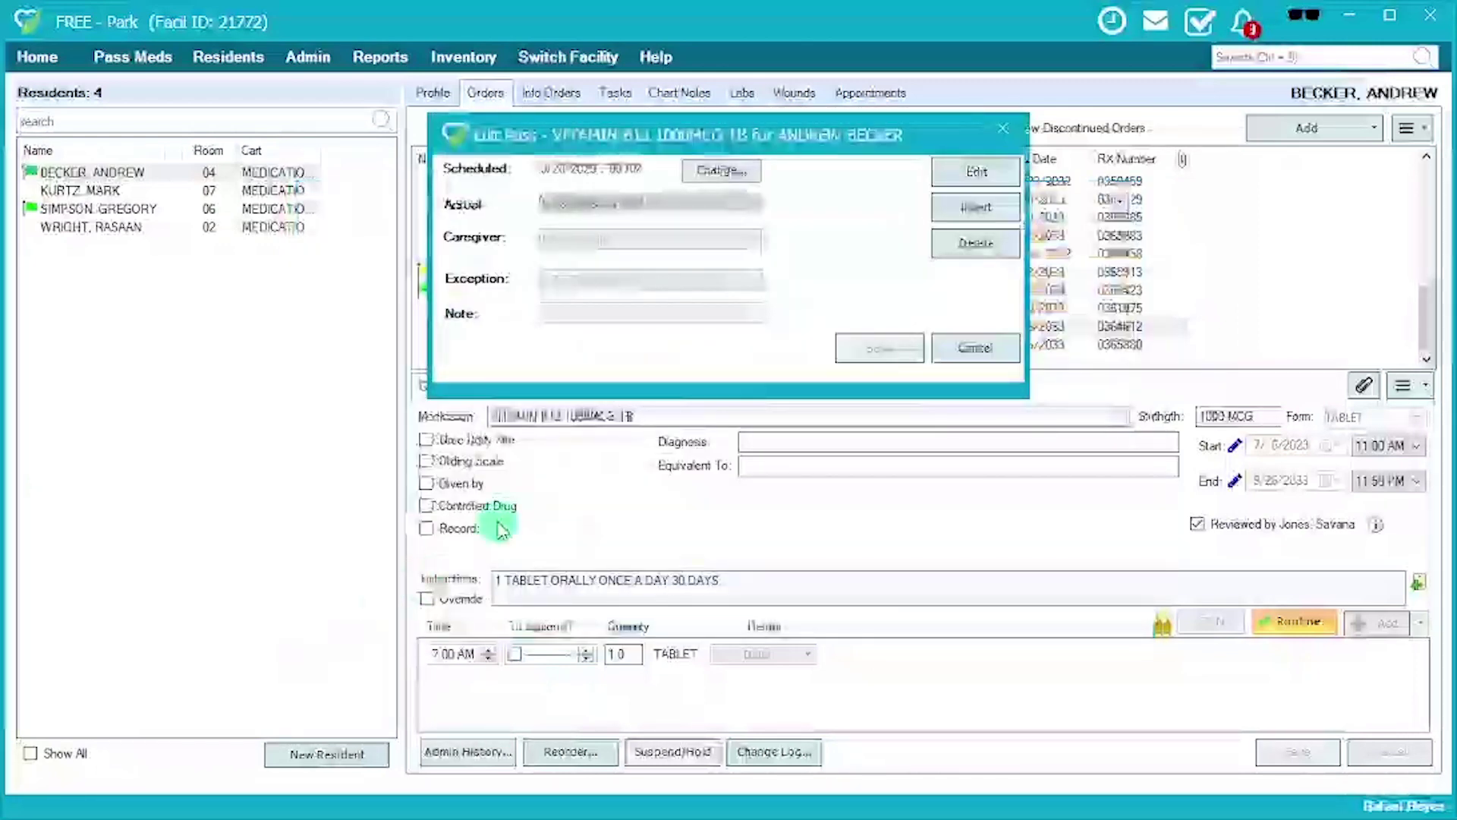
left_click(960, 176)
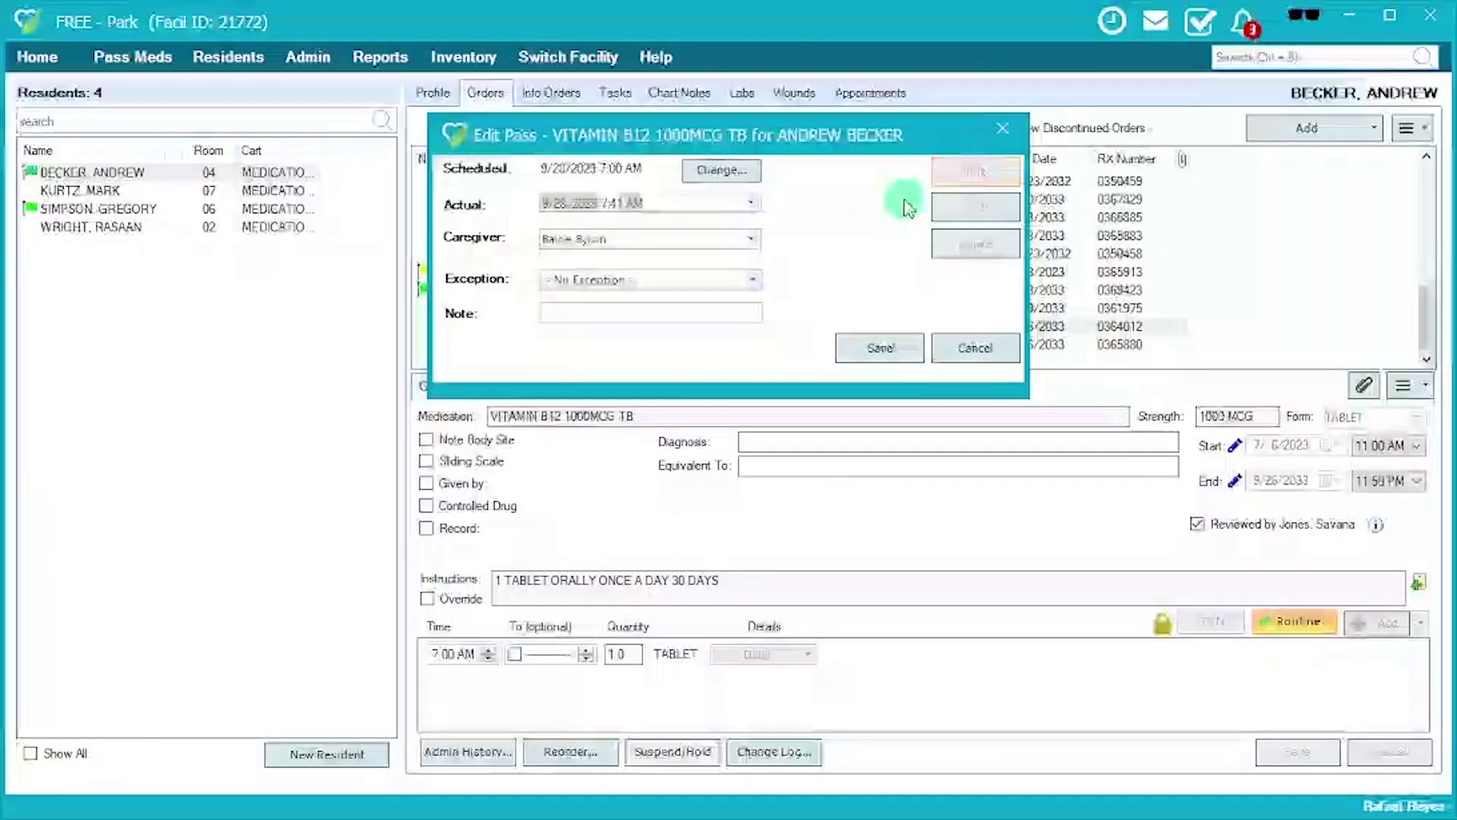
left_click(751, 287)
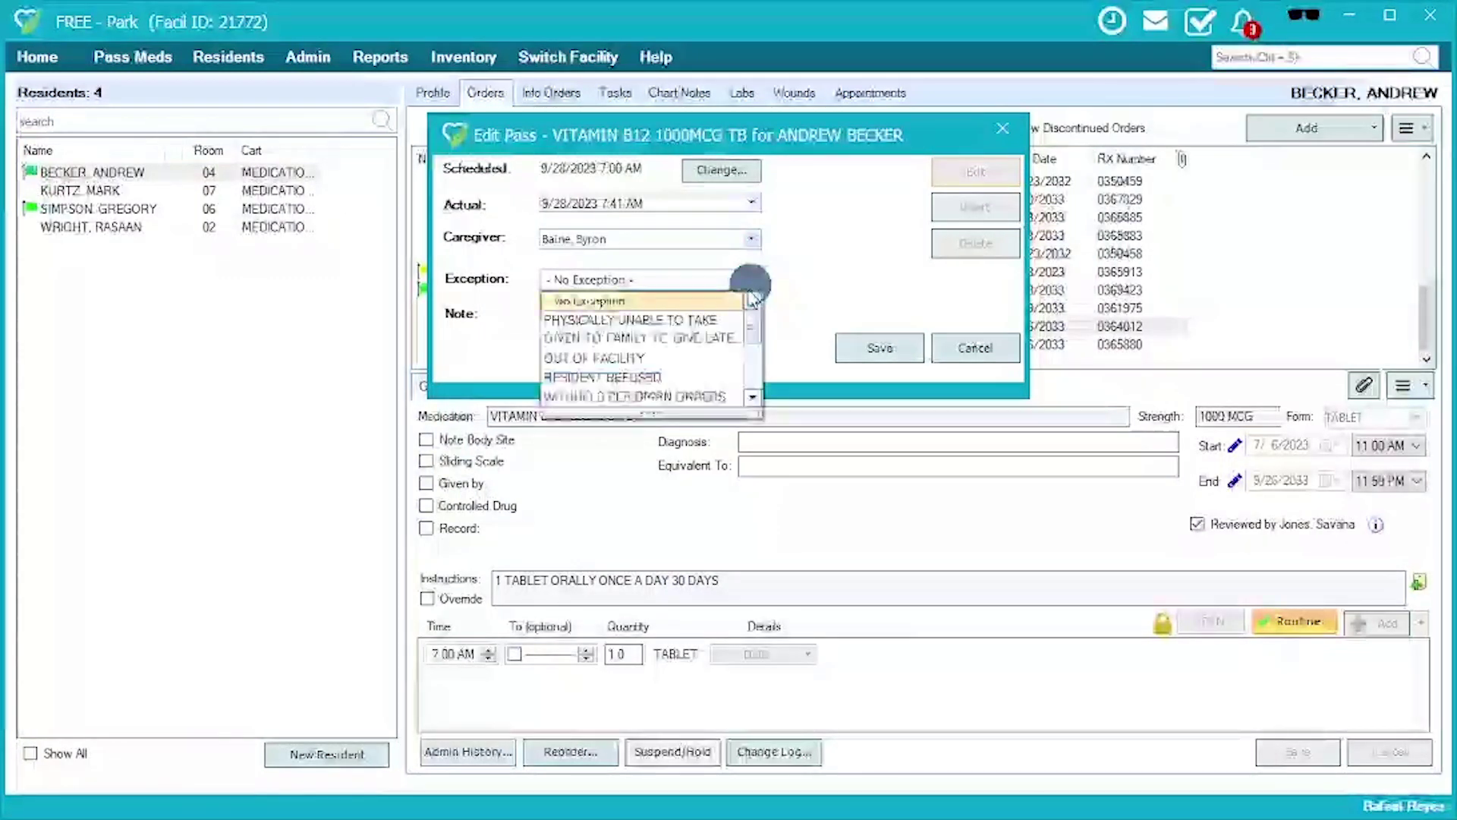
left_click(679, 375)
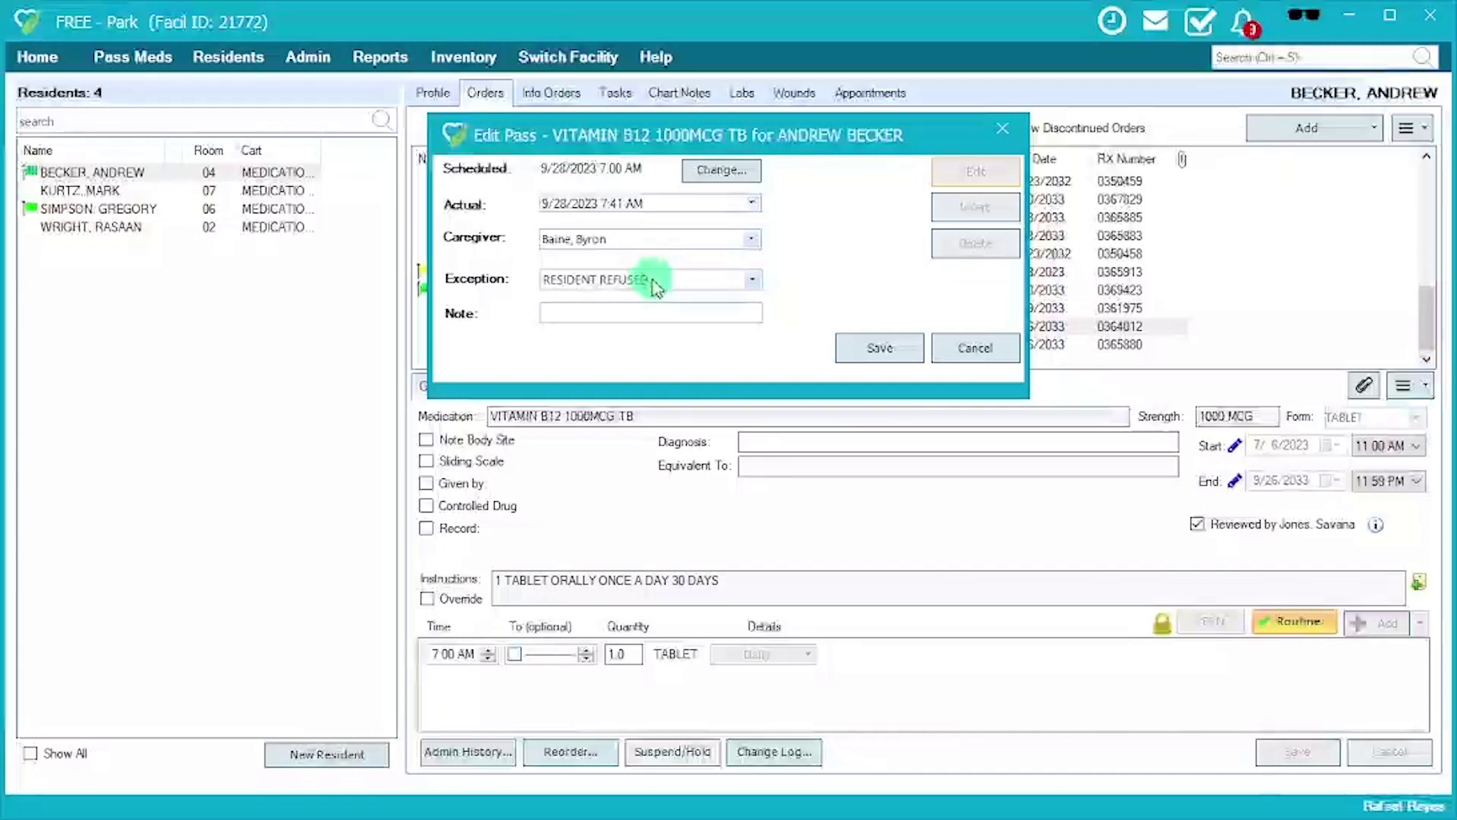
left_click(751, 283)
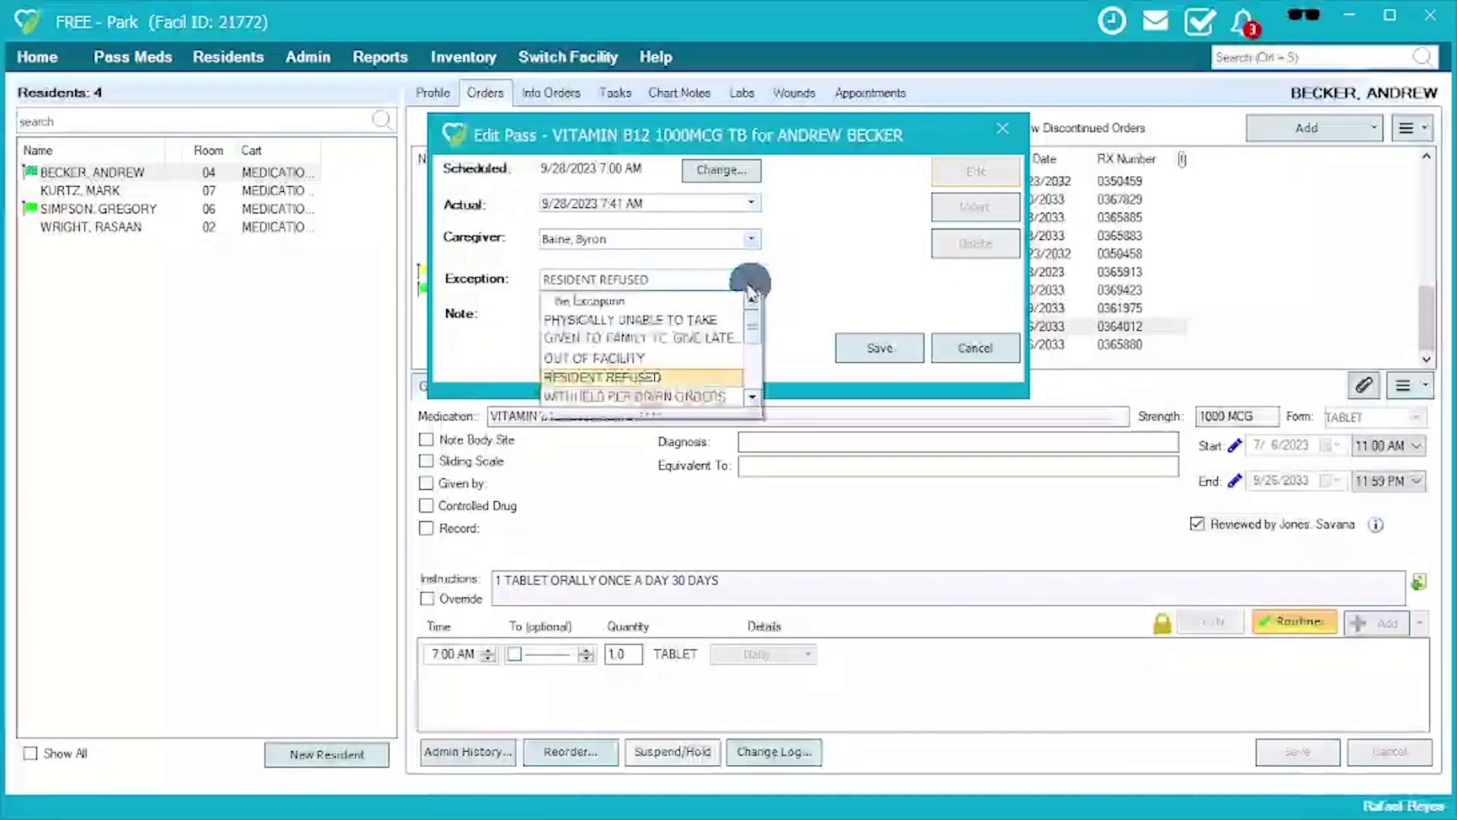
left_click(637, 303)
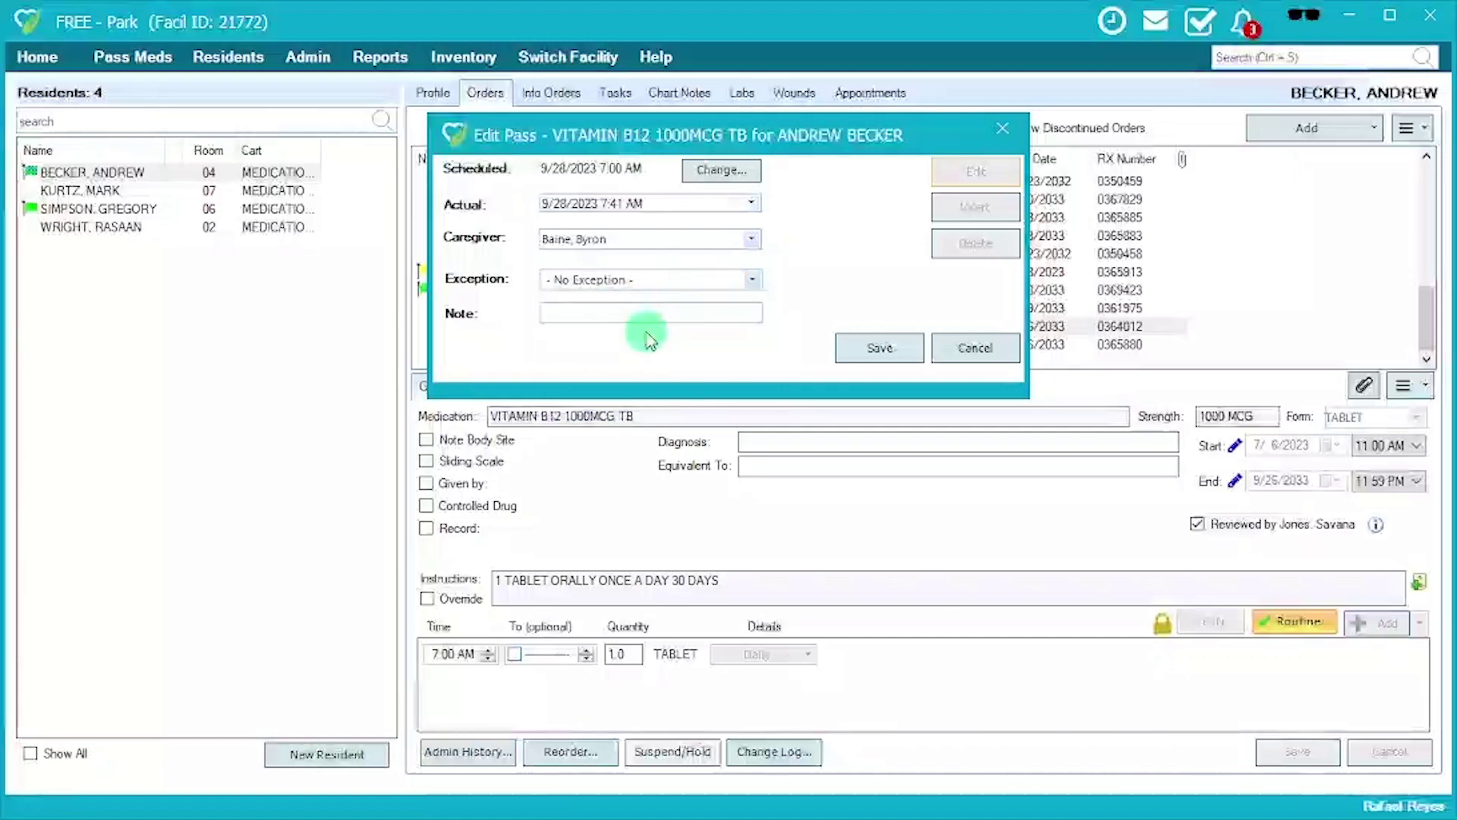
type("Given ")
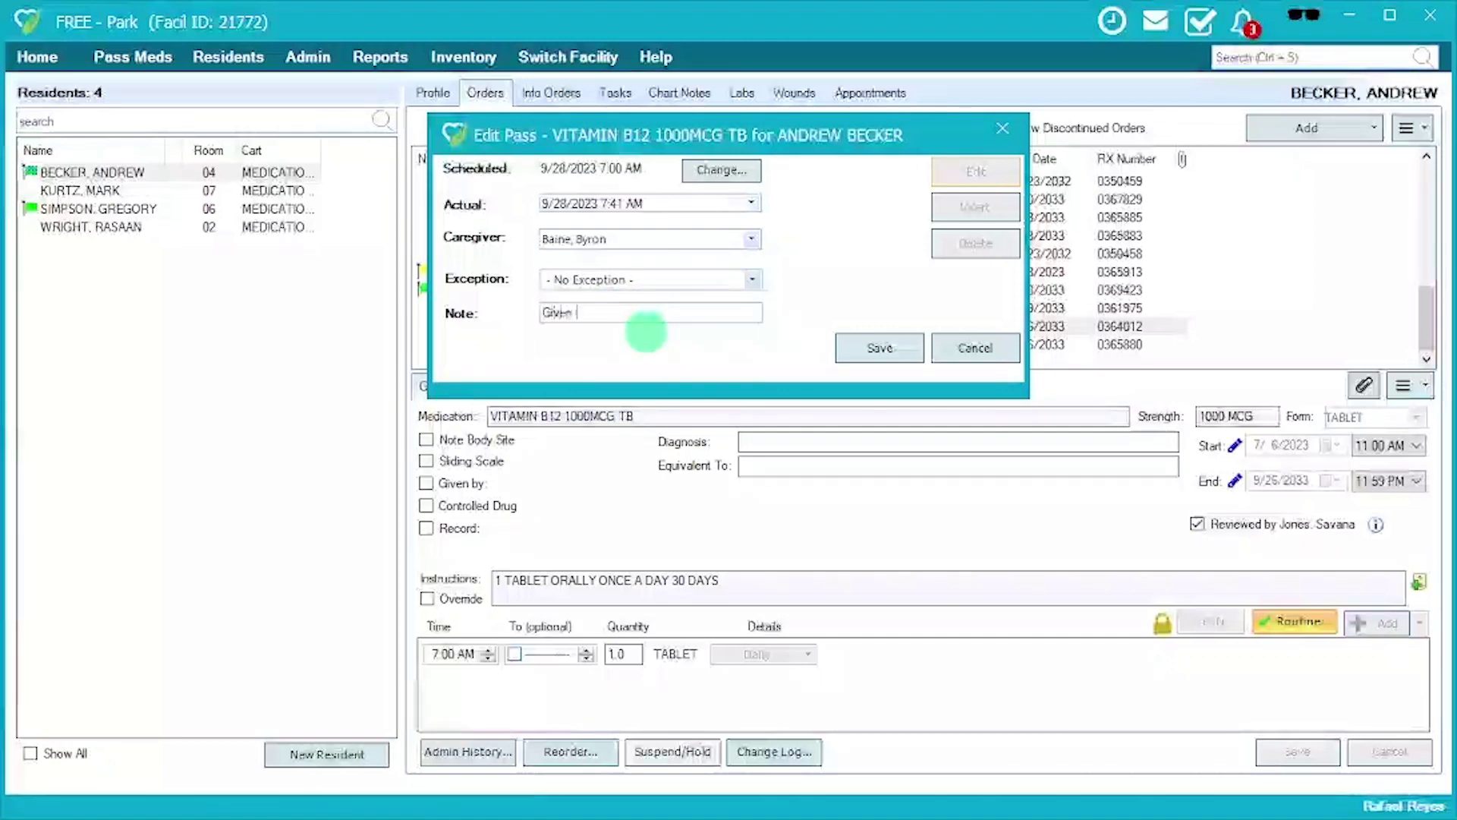
type("on time")
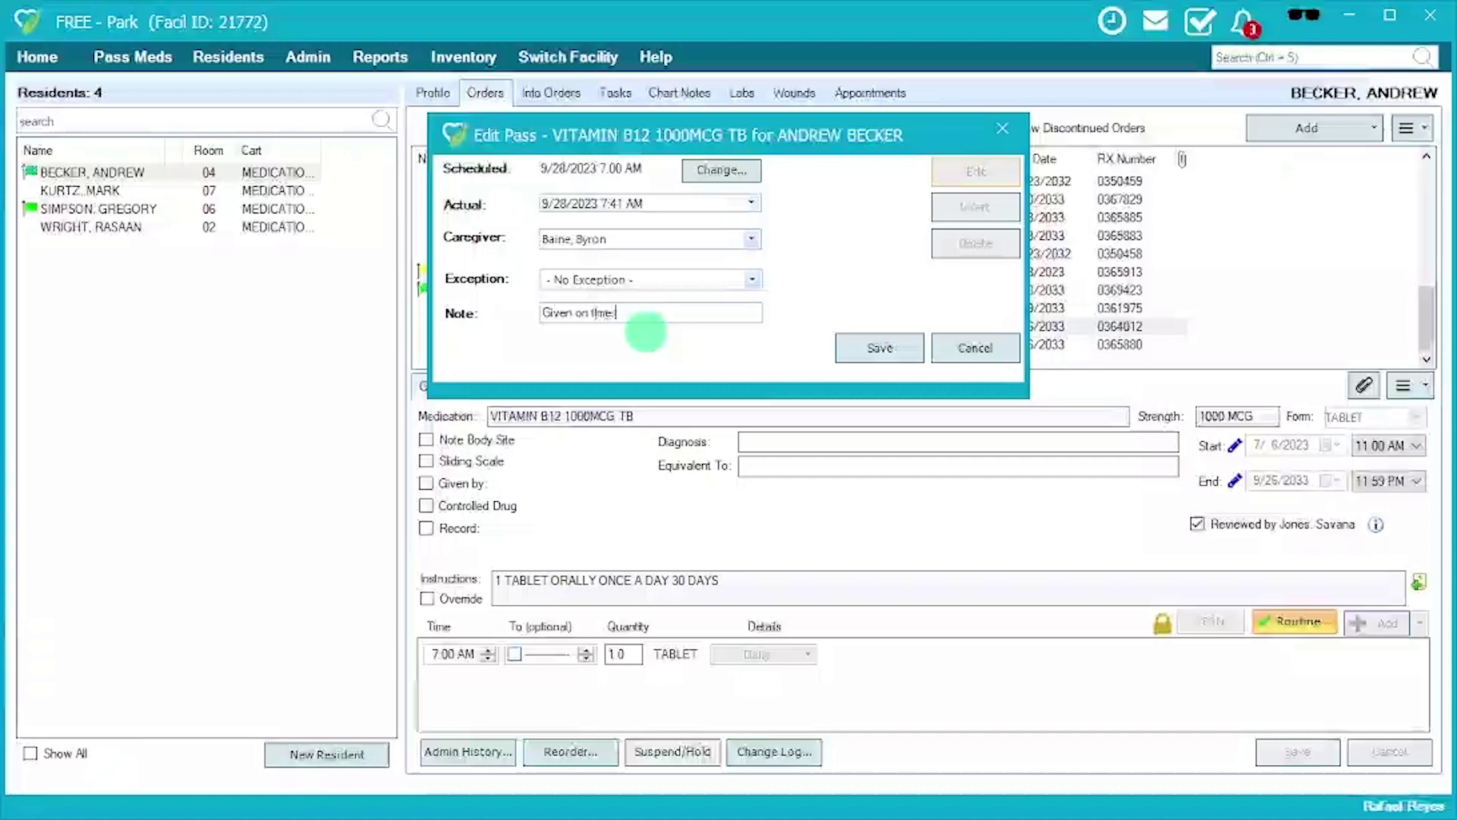
type(" - sy")
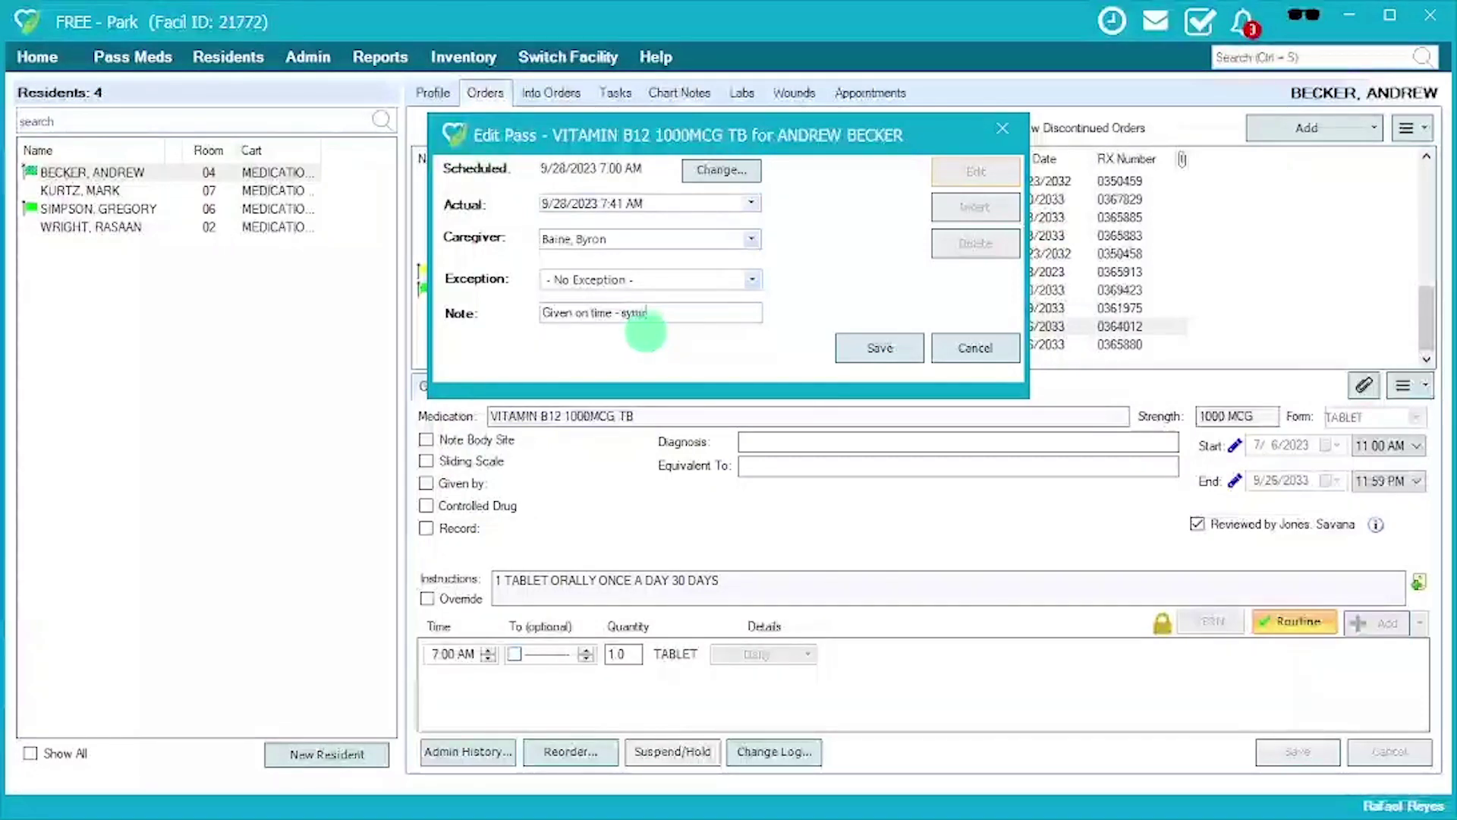
type("ncing occu")
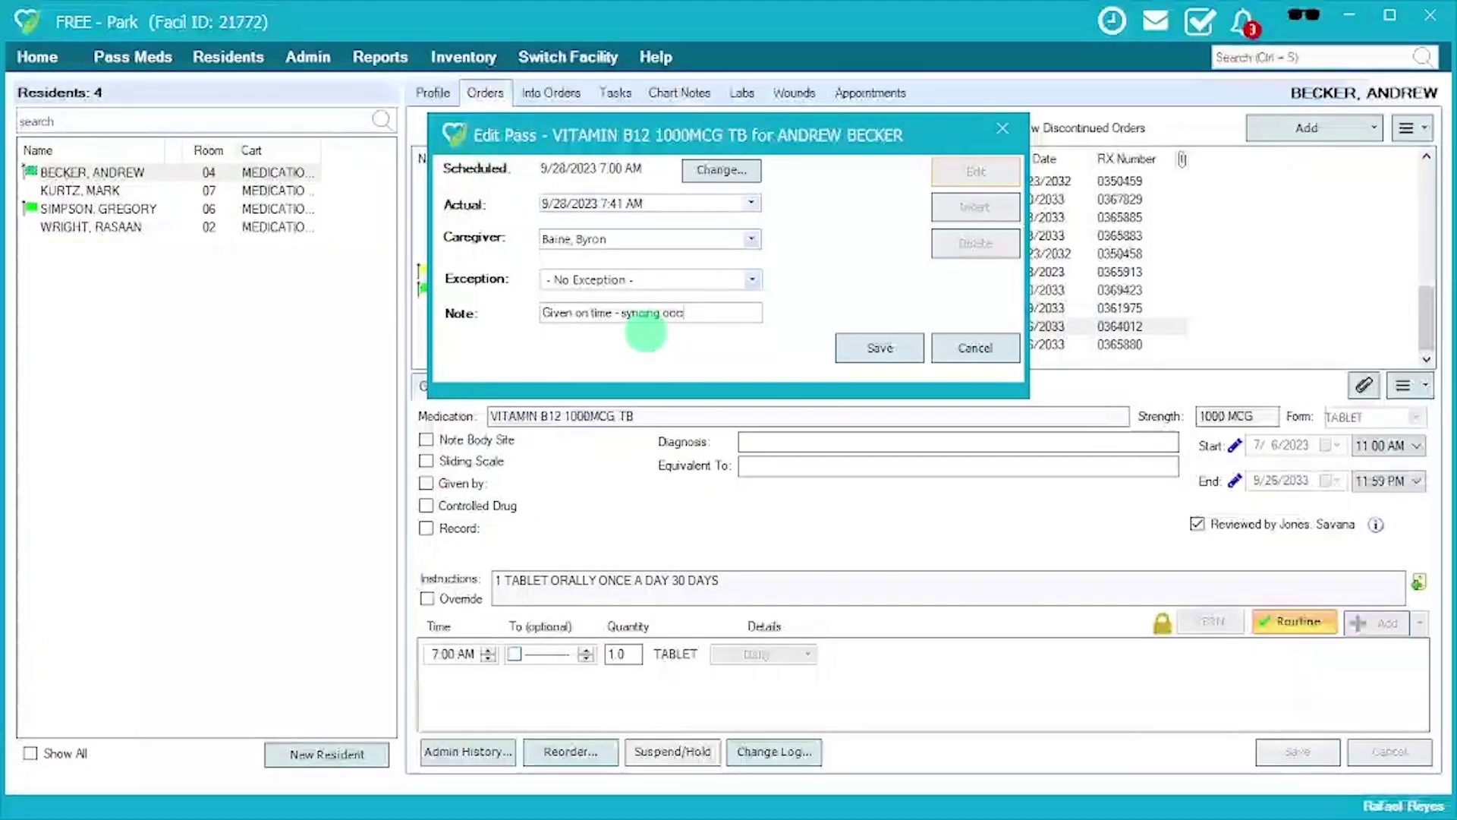